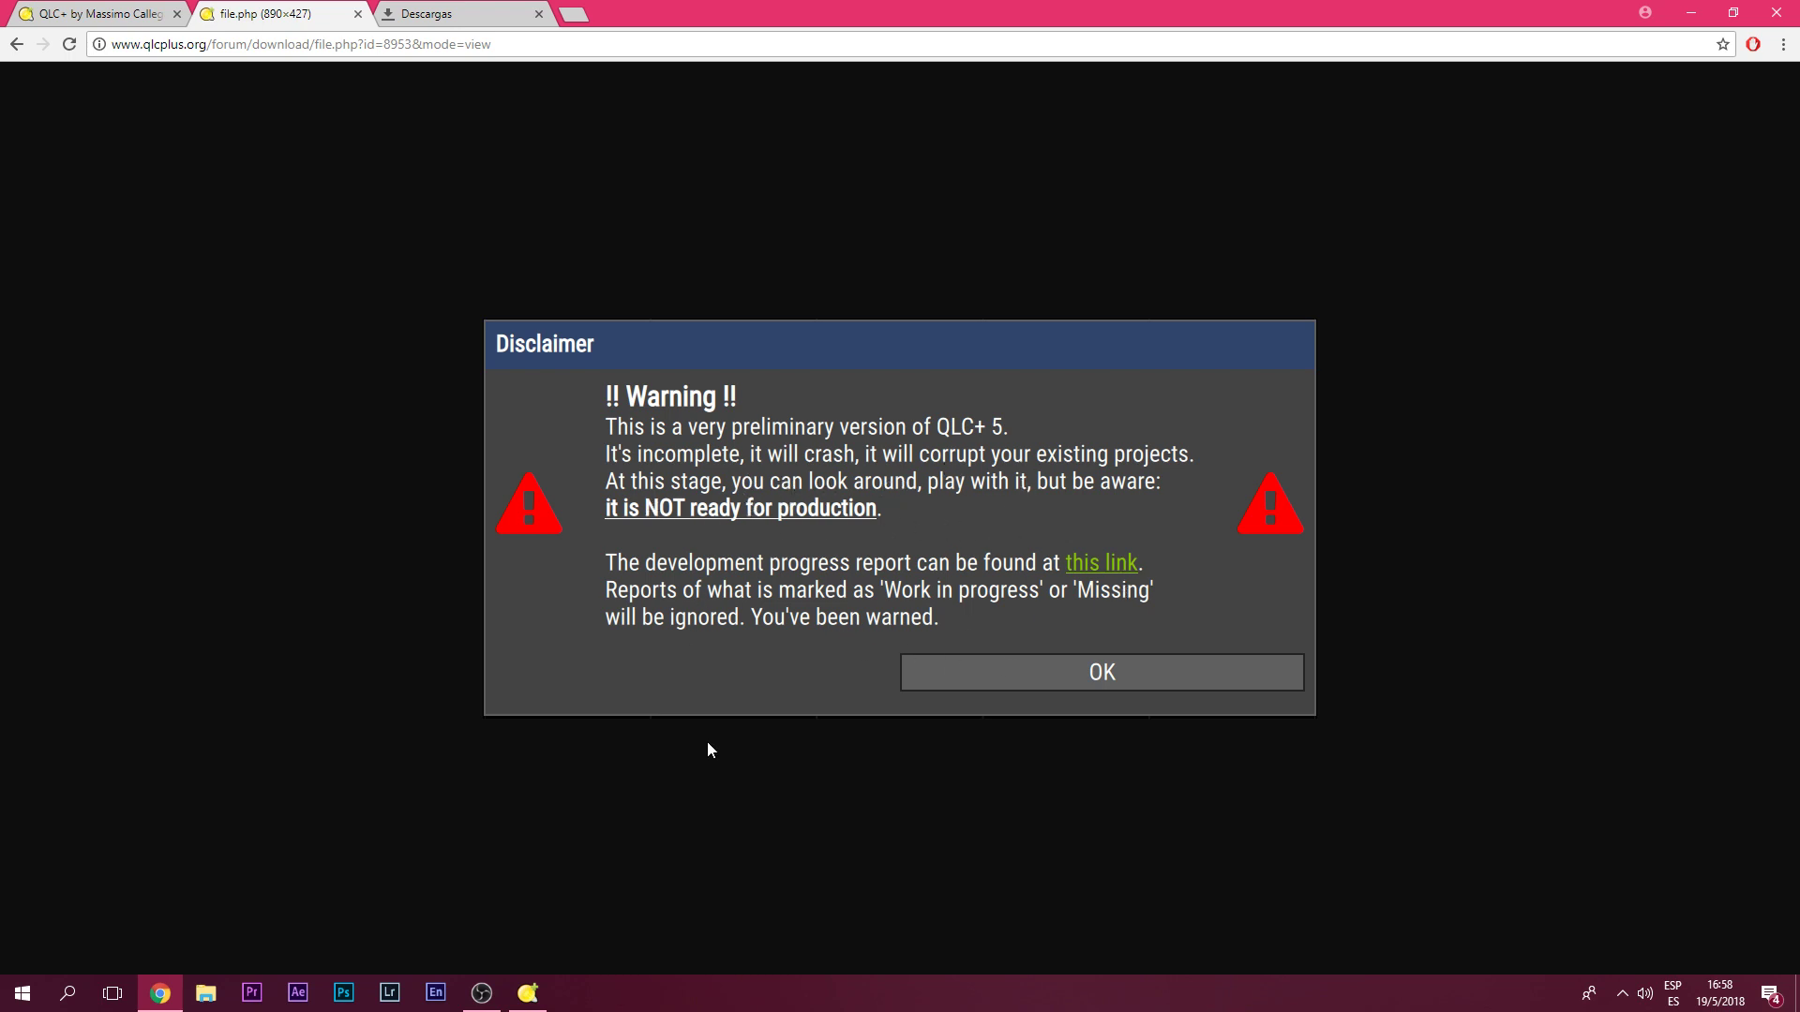
- Return to the QLC+ 5.0.0 Alpha1 release forum topic, skim its posts and close the page
click(16, 44)
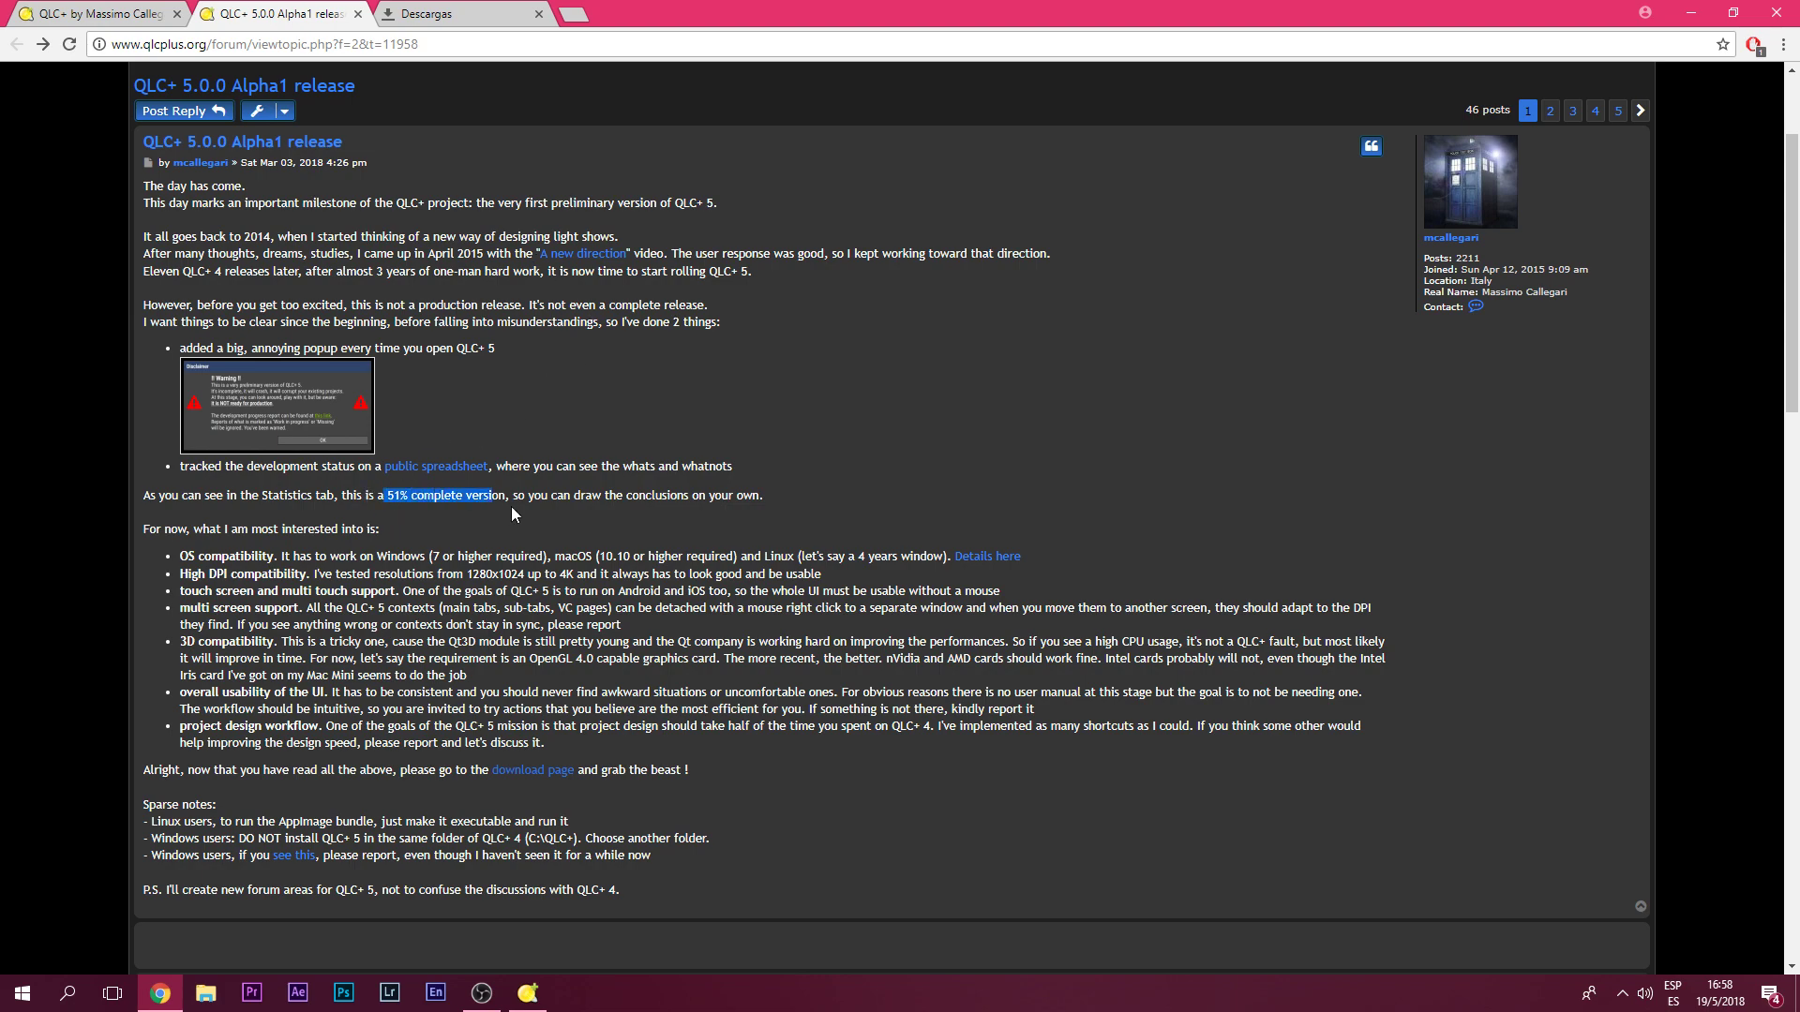
scroll(454, 536, down, 2)
scroll(454, 534, down, 20)
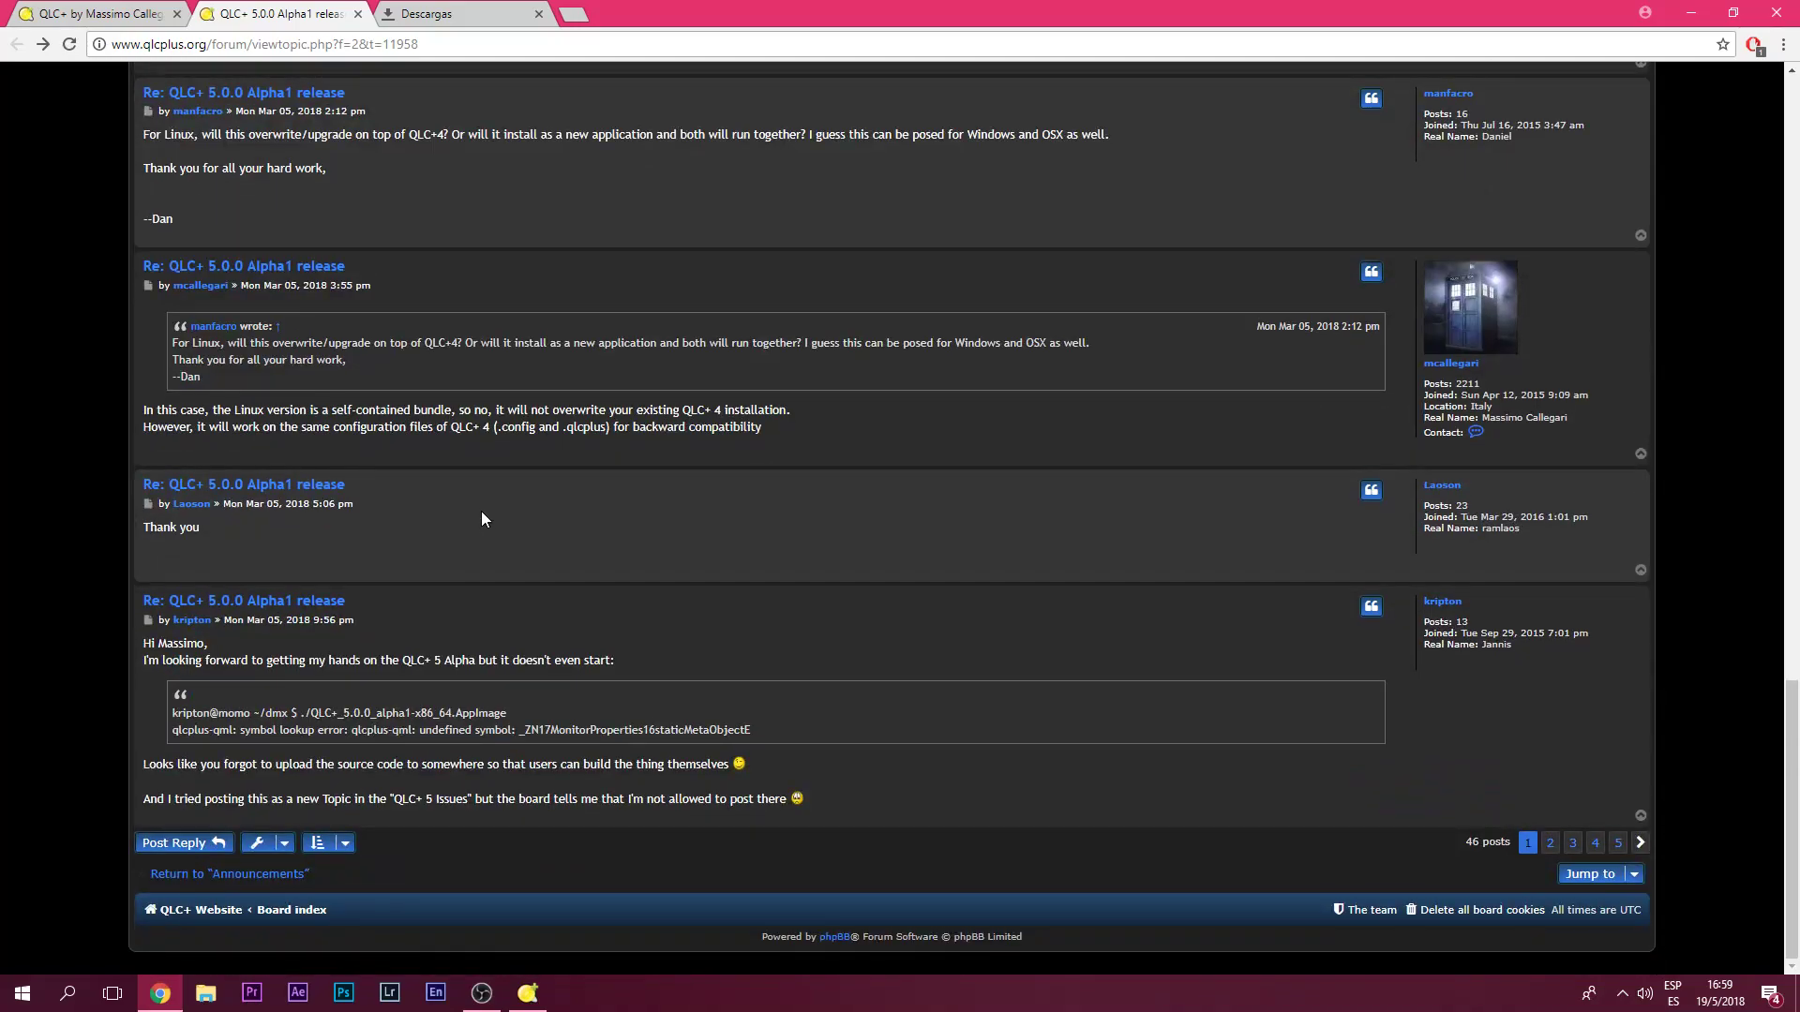
scroll(481, 519, up, 20)
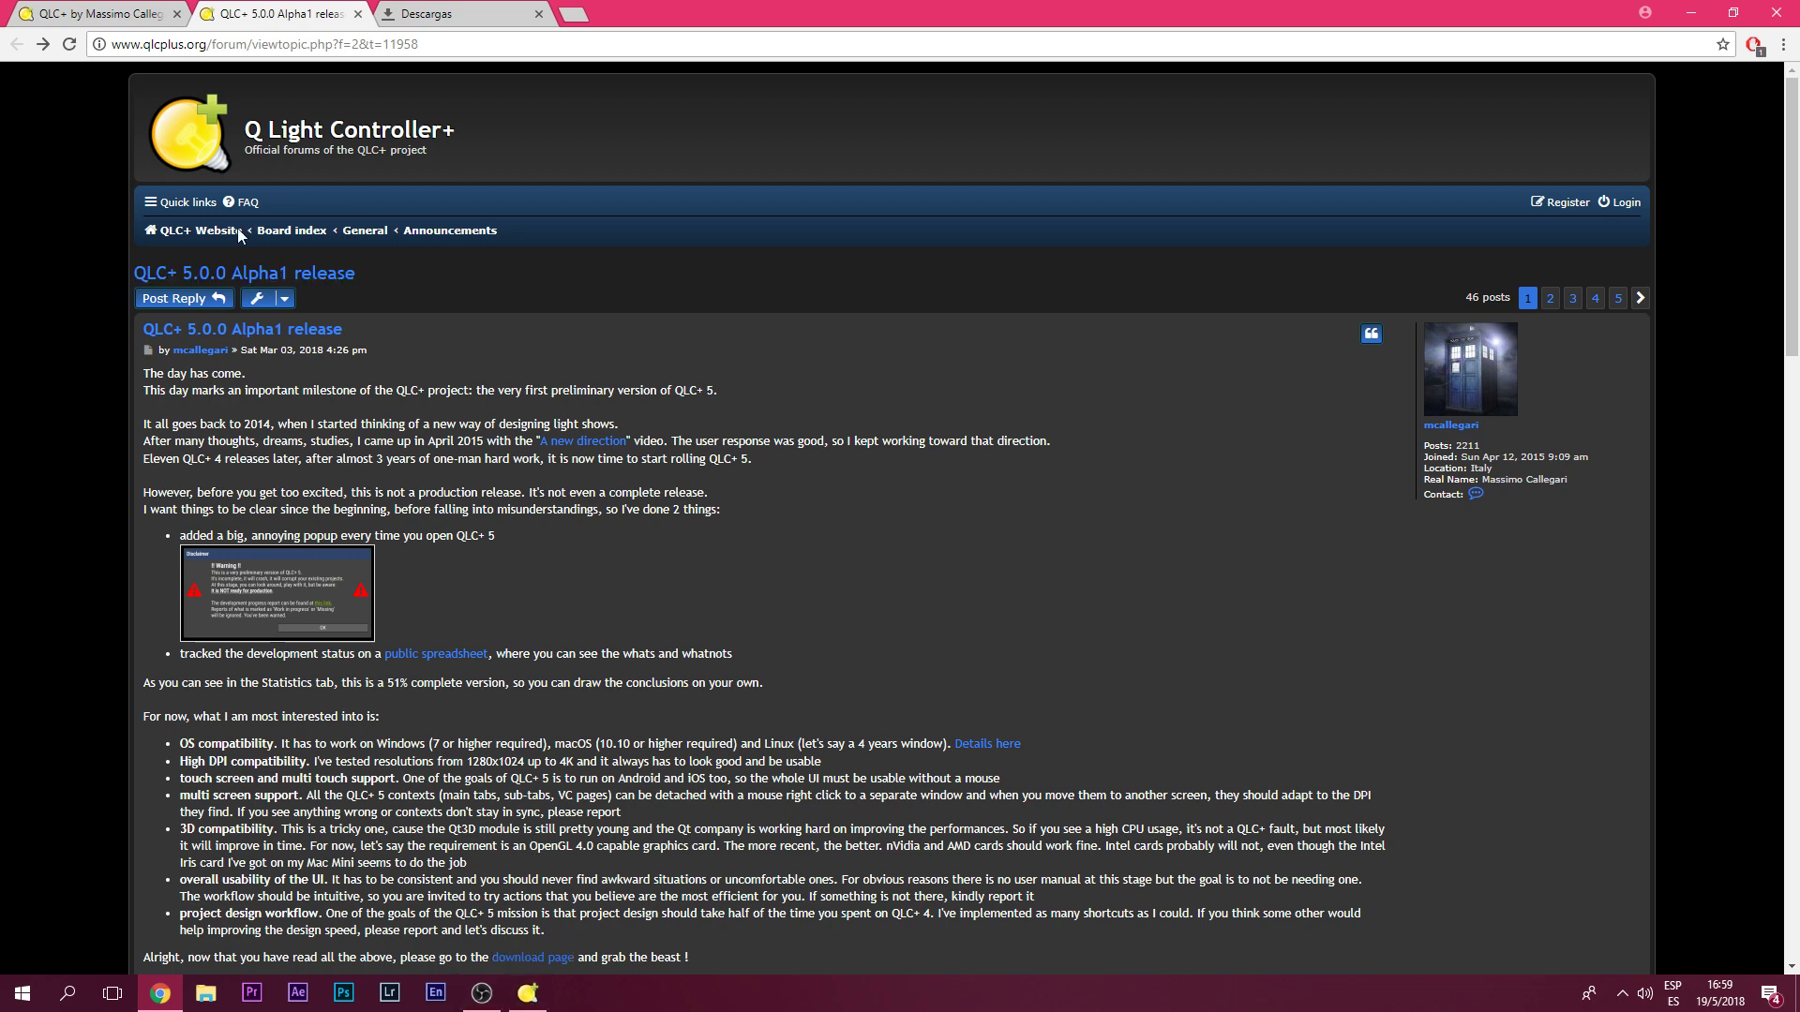
click(358, 14)
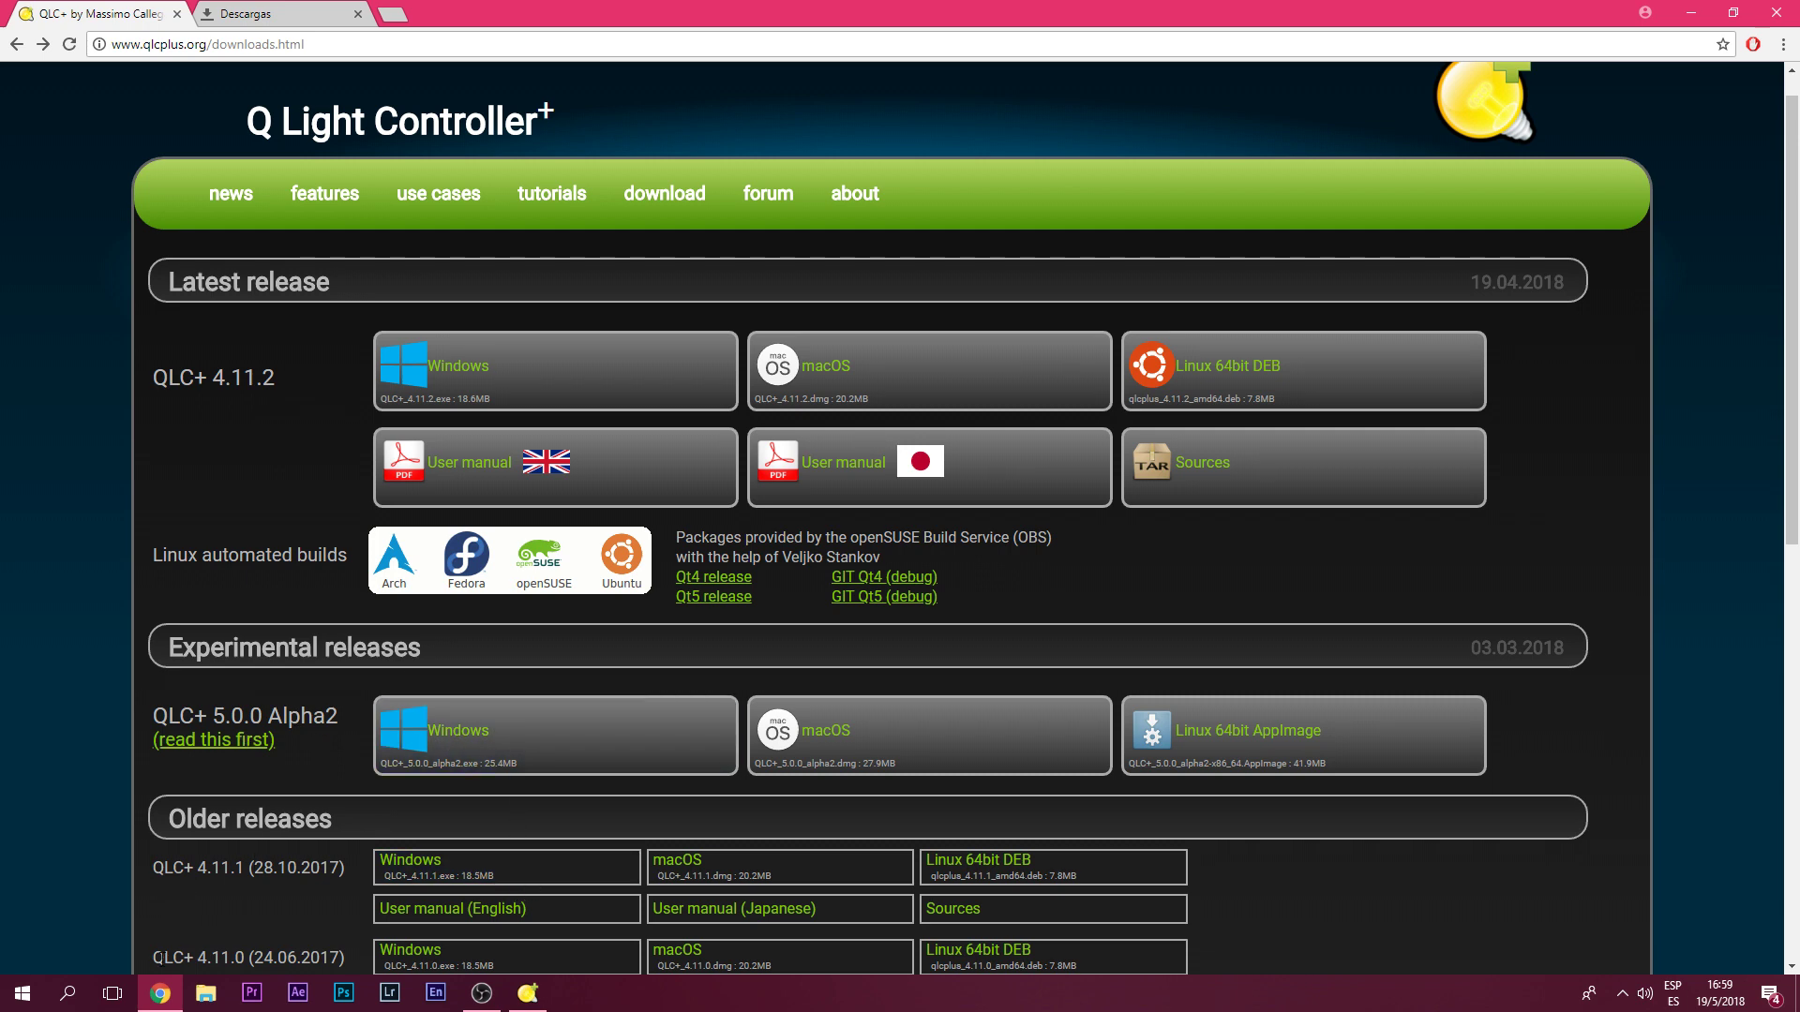
- Close the completed Q Light Controller Plus installer on the desktop and launch the newly installed Q Light Controller Plus
click(161, 992)
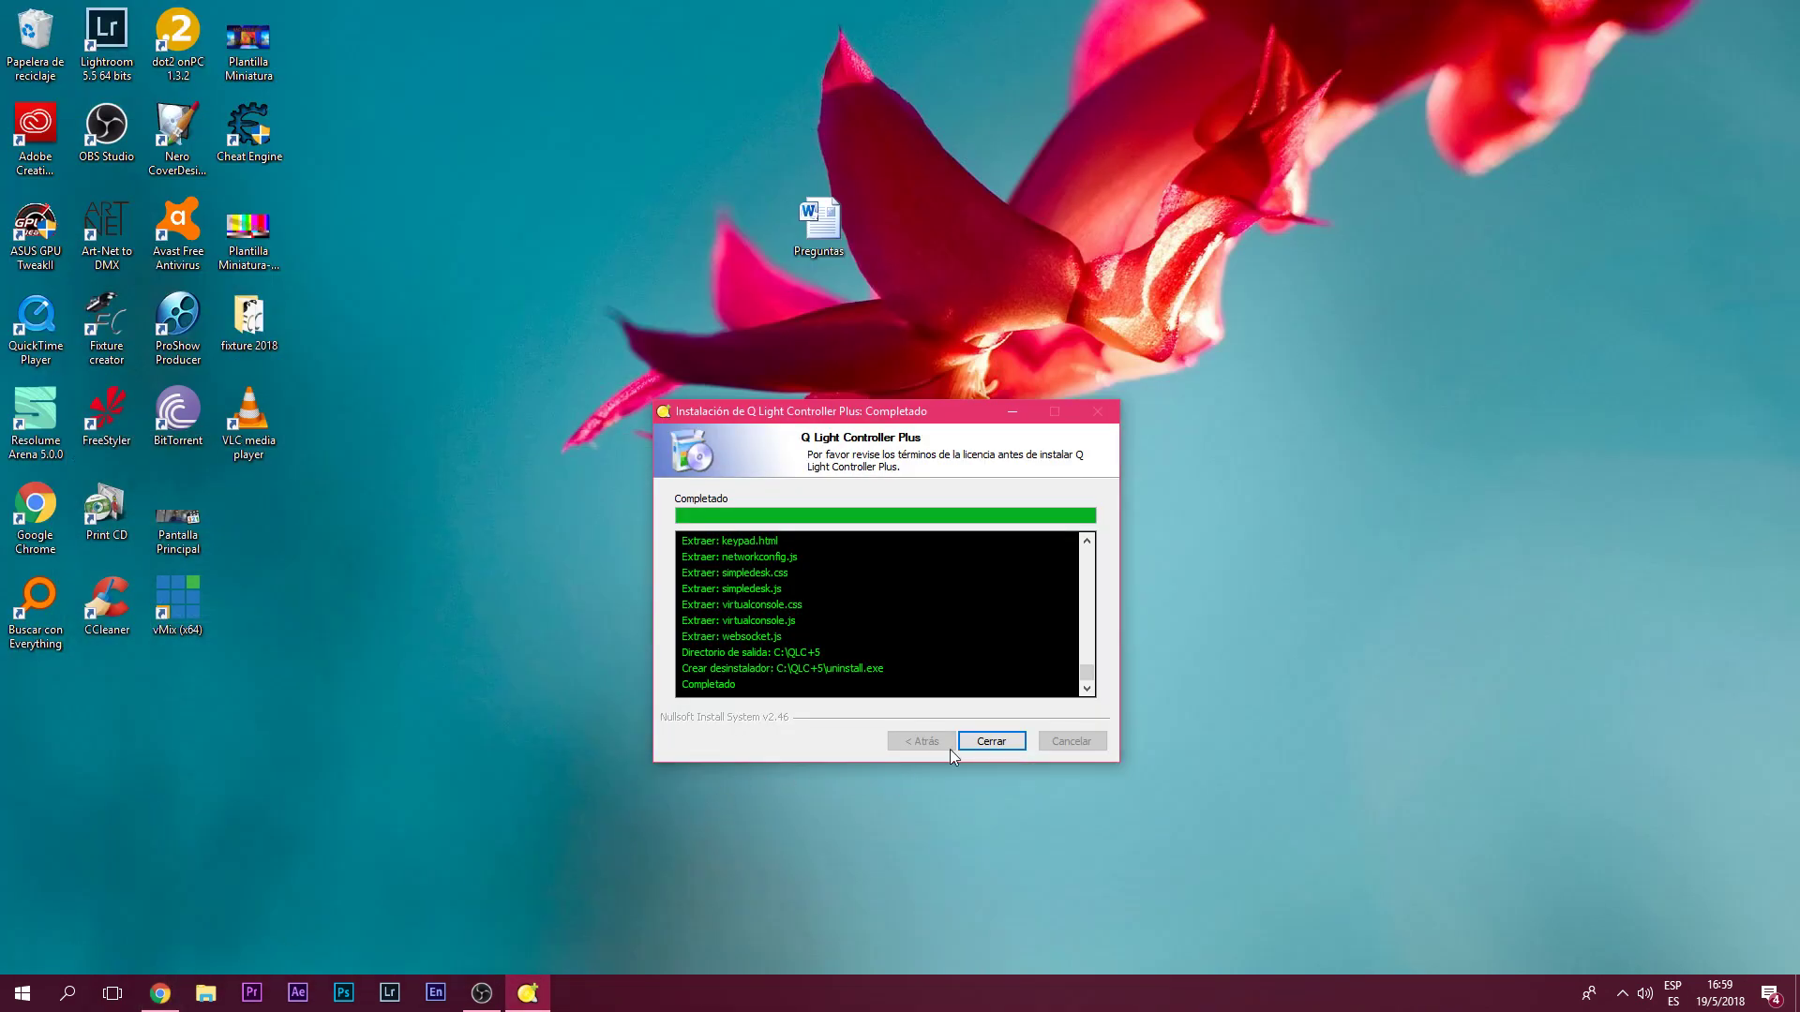
click(986, 741)
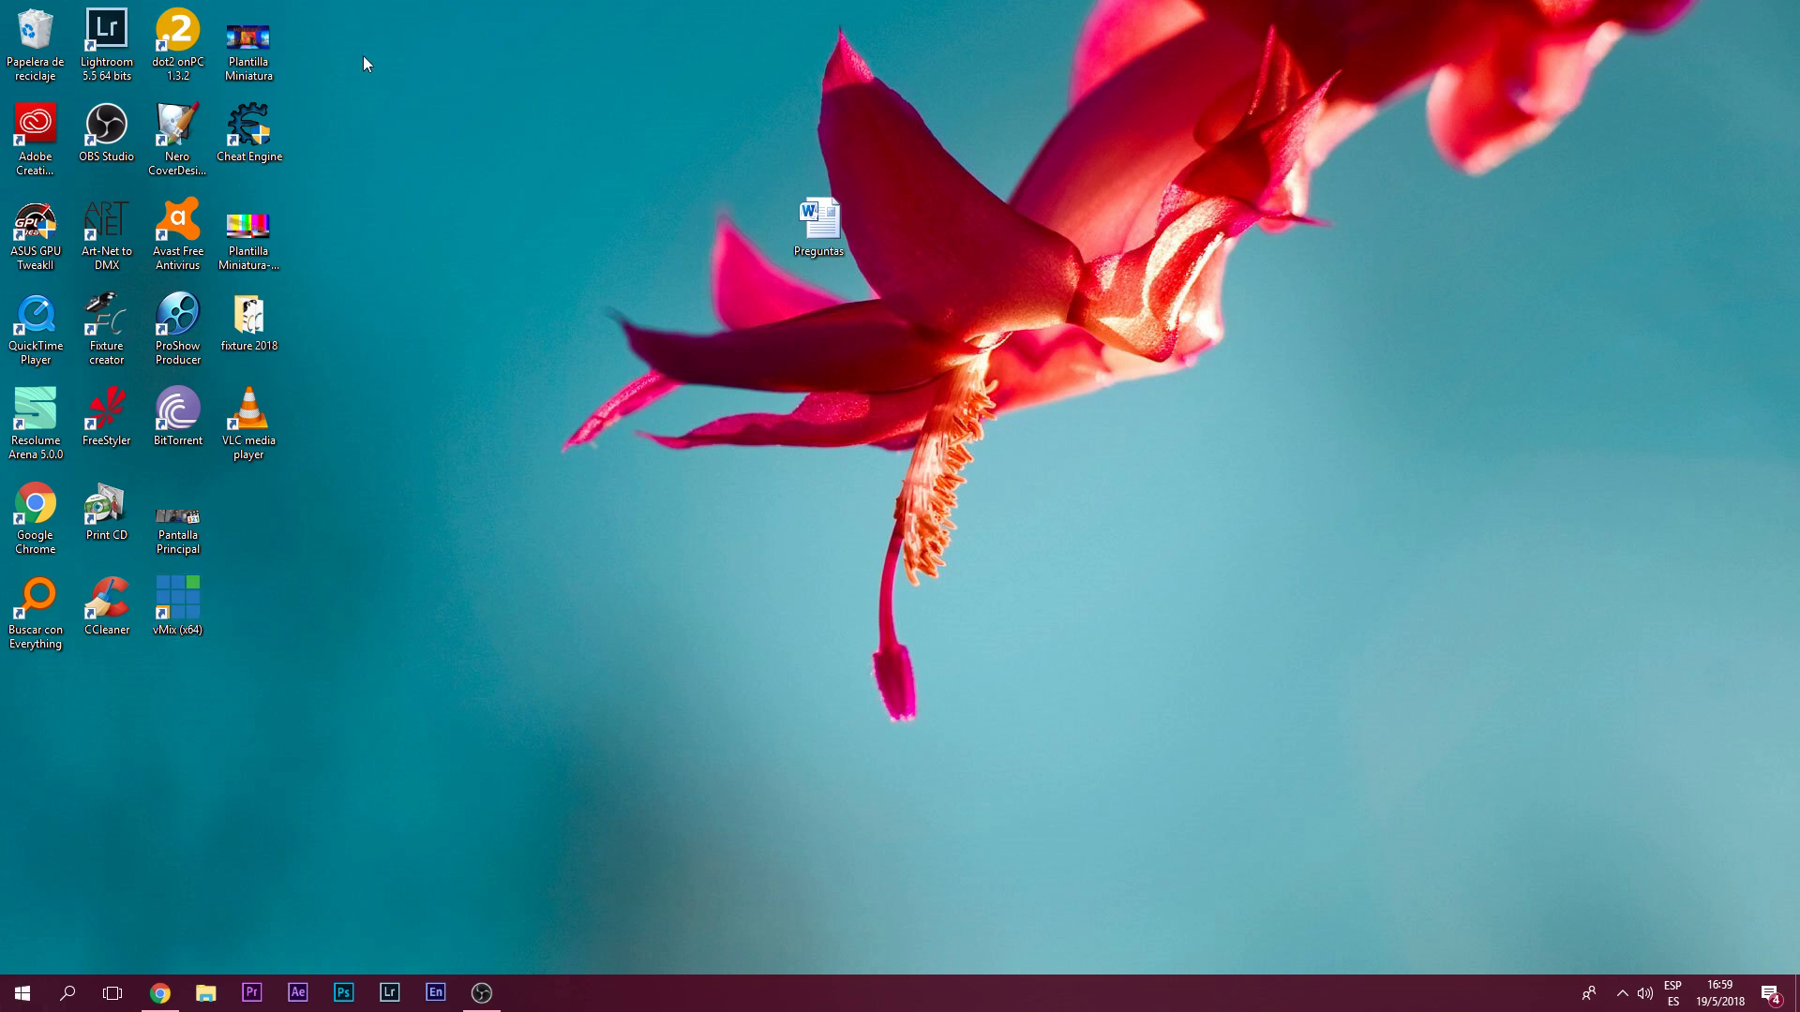
click(23, 992)
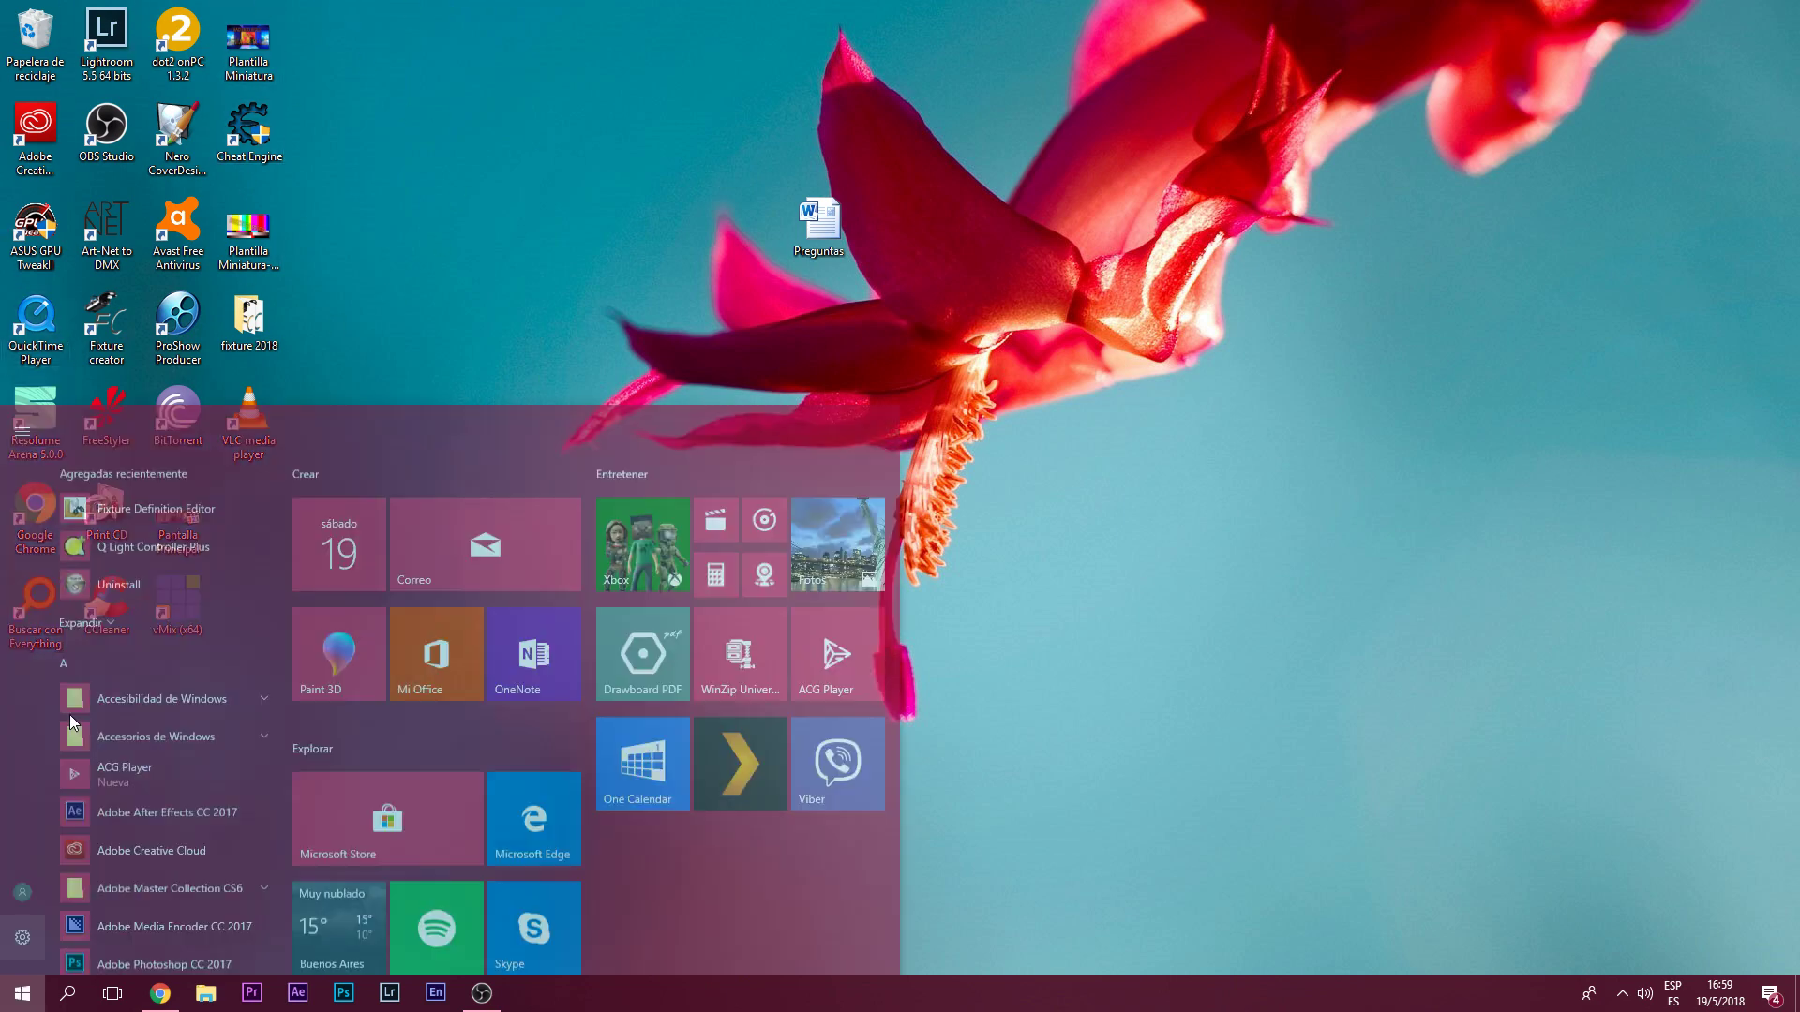
click(159, 409)
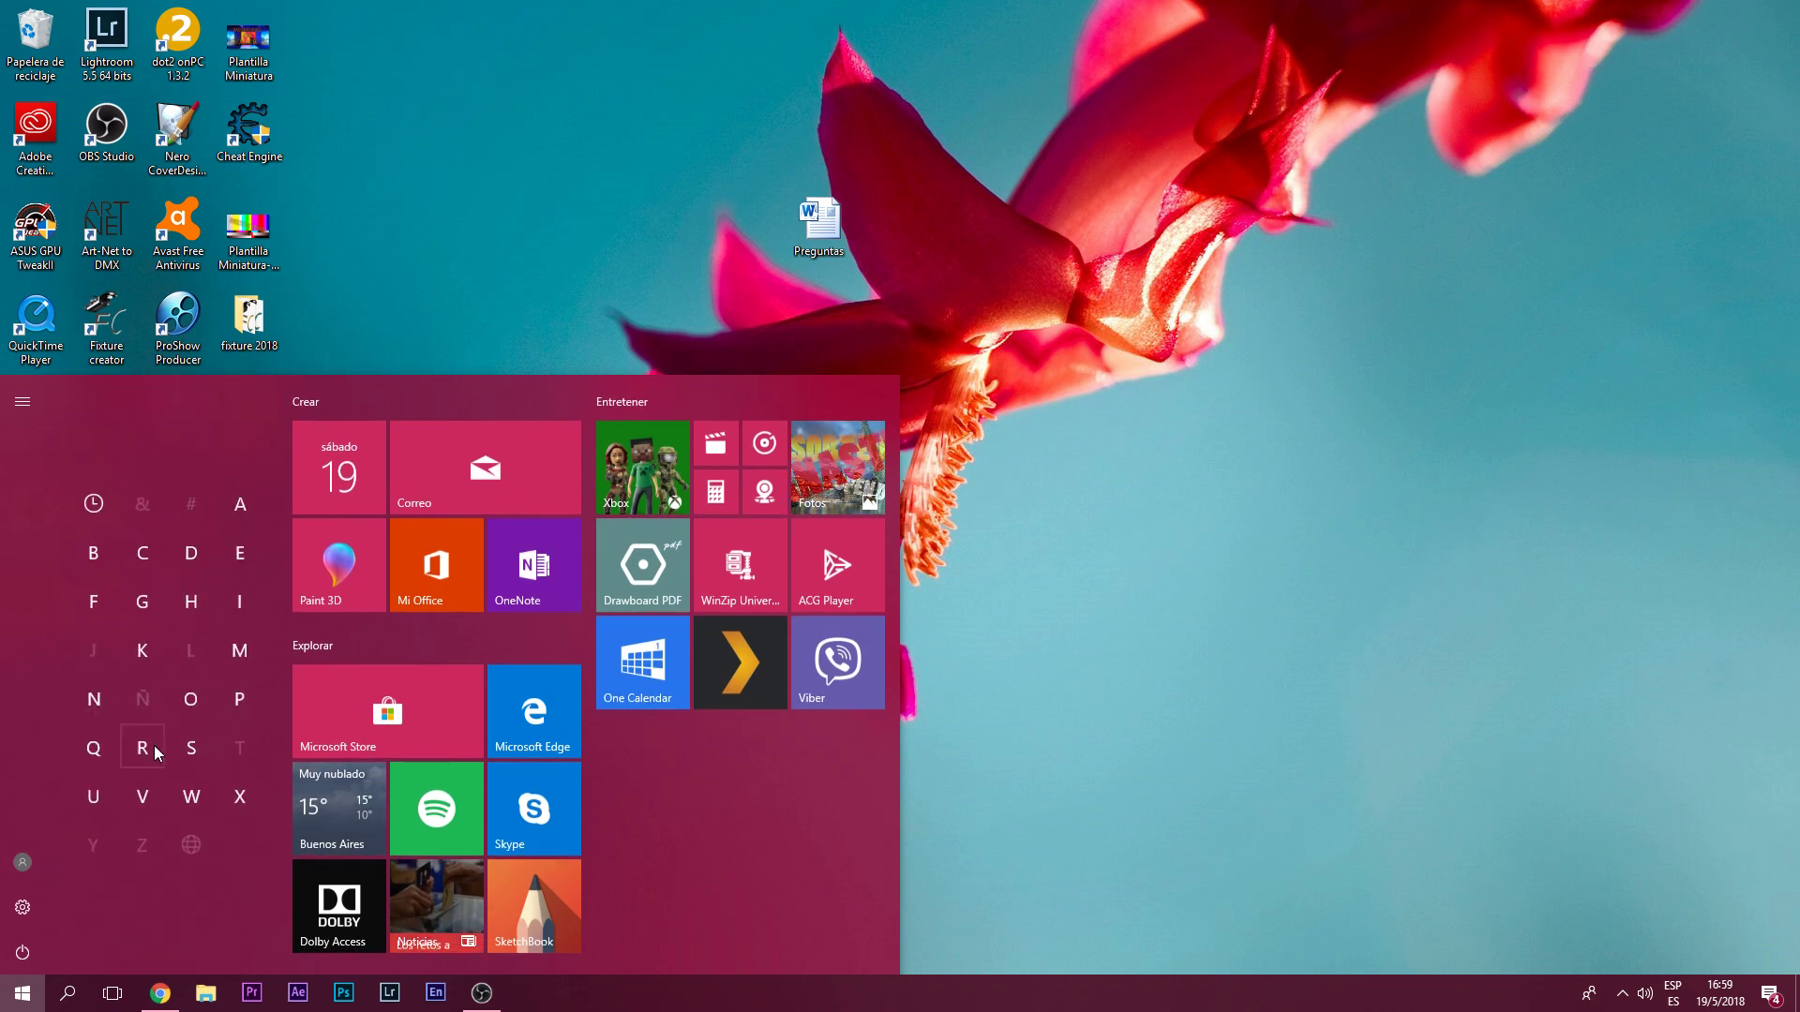
click(102, 754)
click(167, 420)
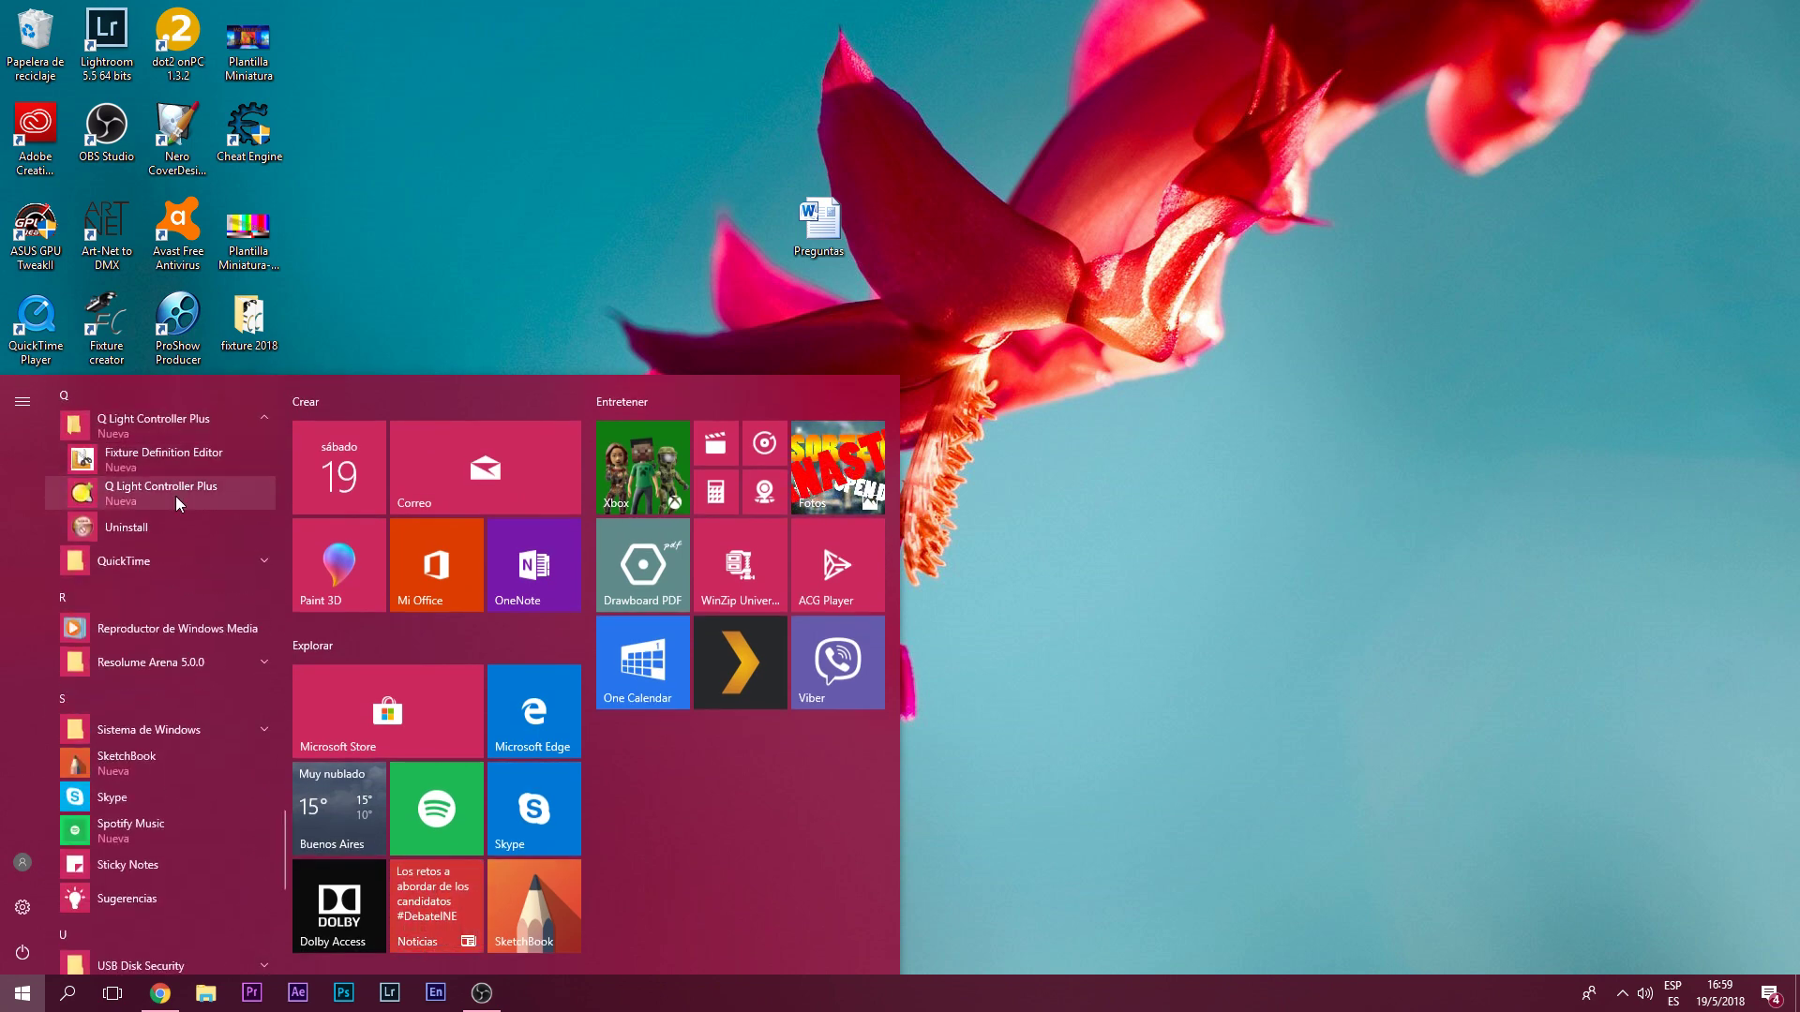
click(176, 497)
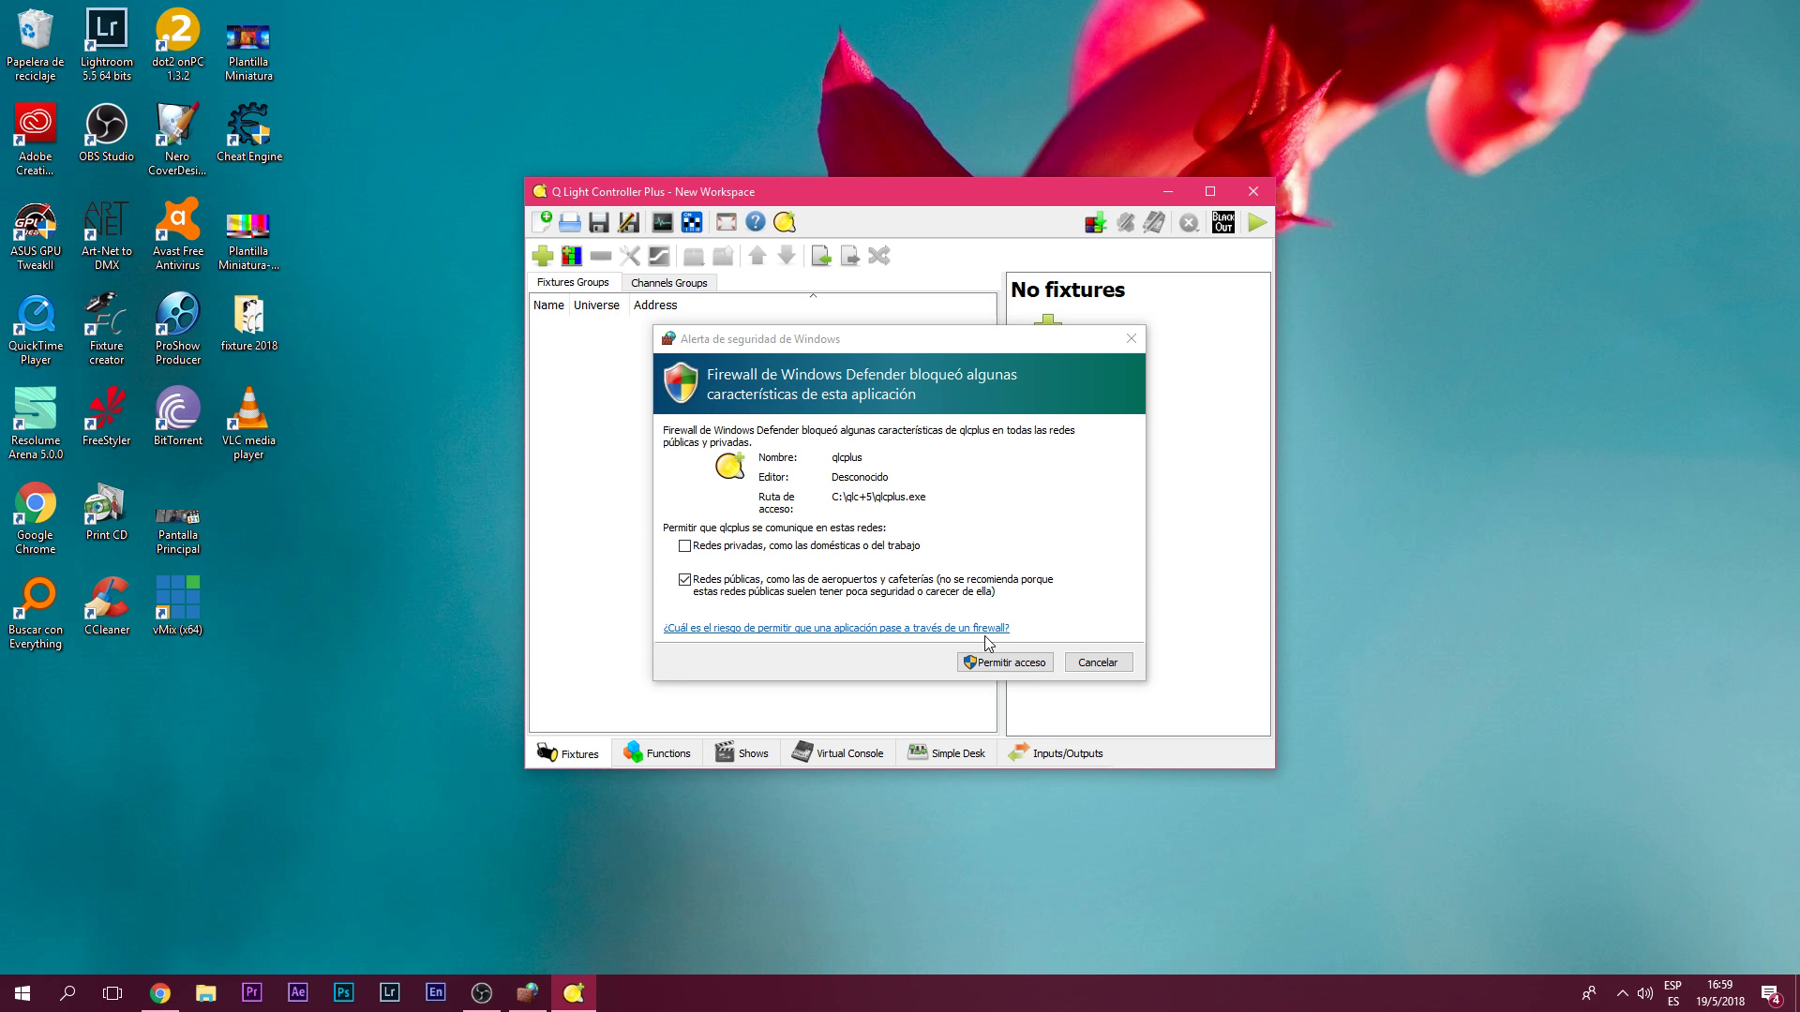
- Allow qlcplus through the Windows Defender firewall on public networks and maximize the program window
click(1011, 667)
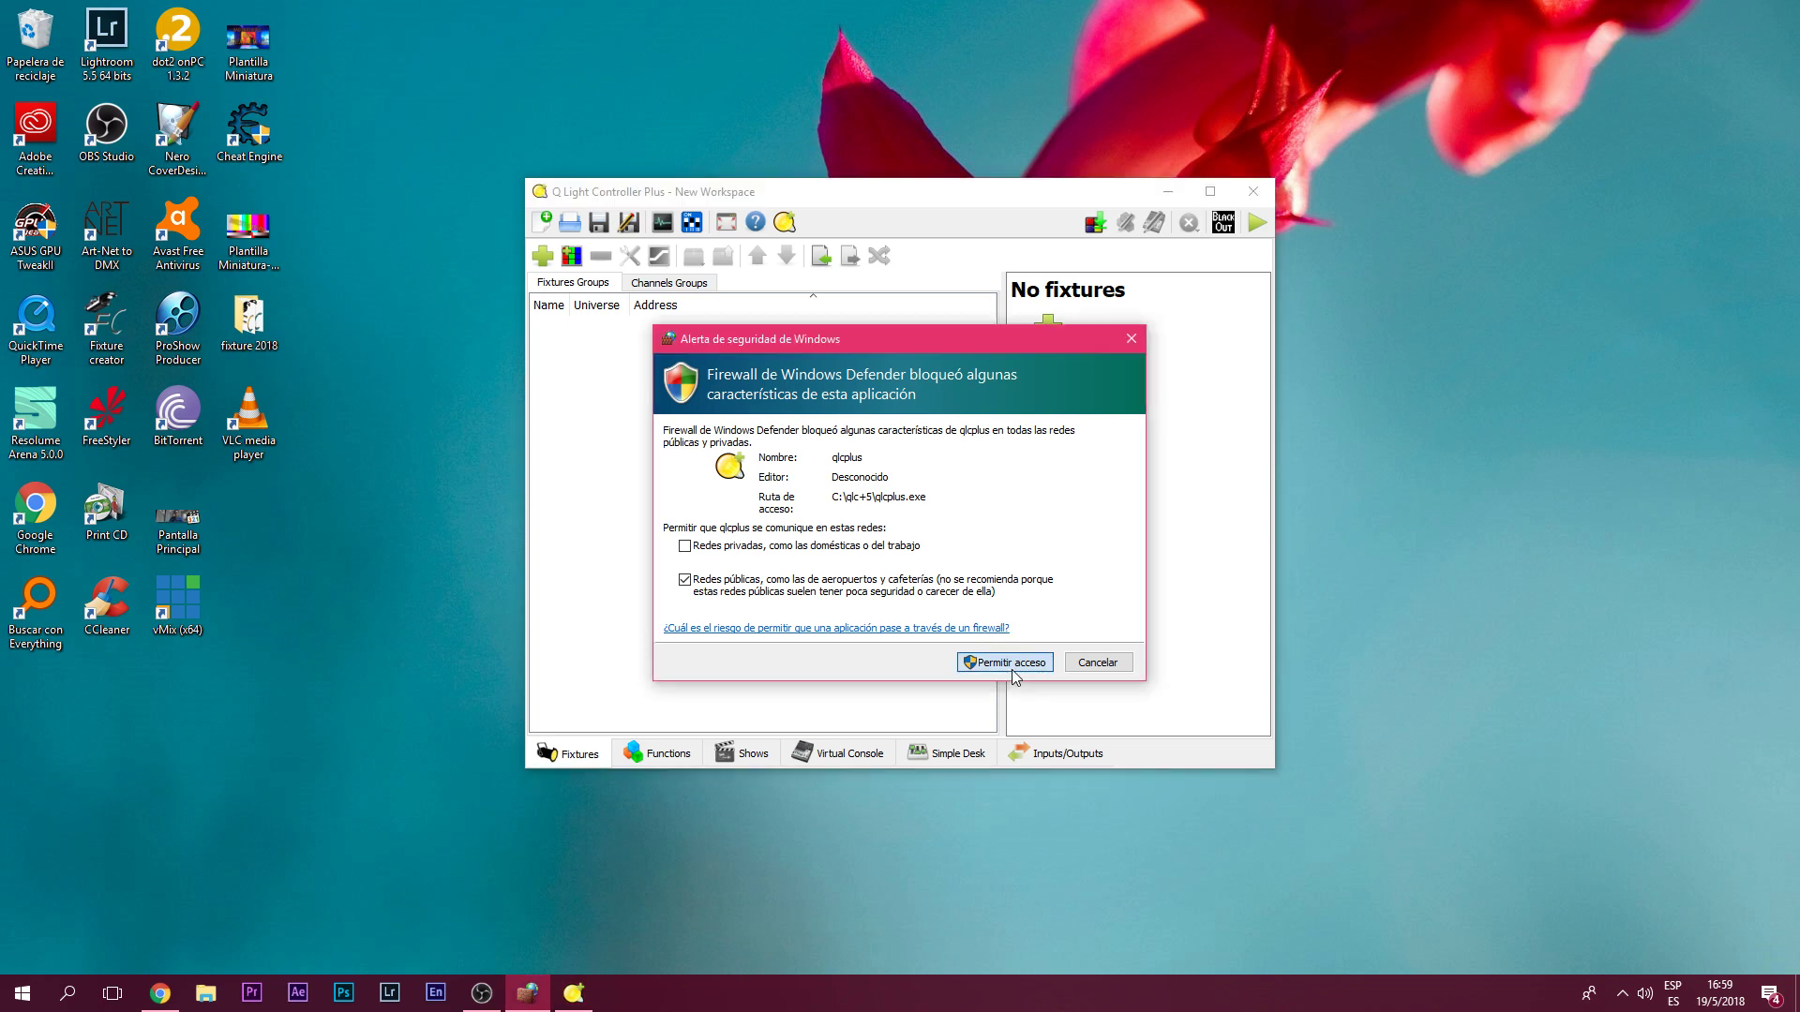
click(1225, 190)
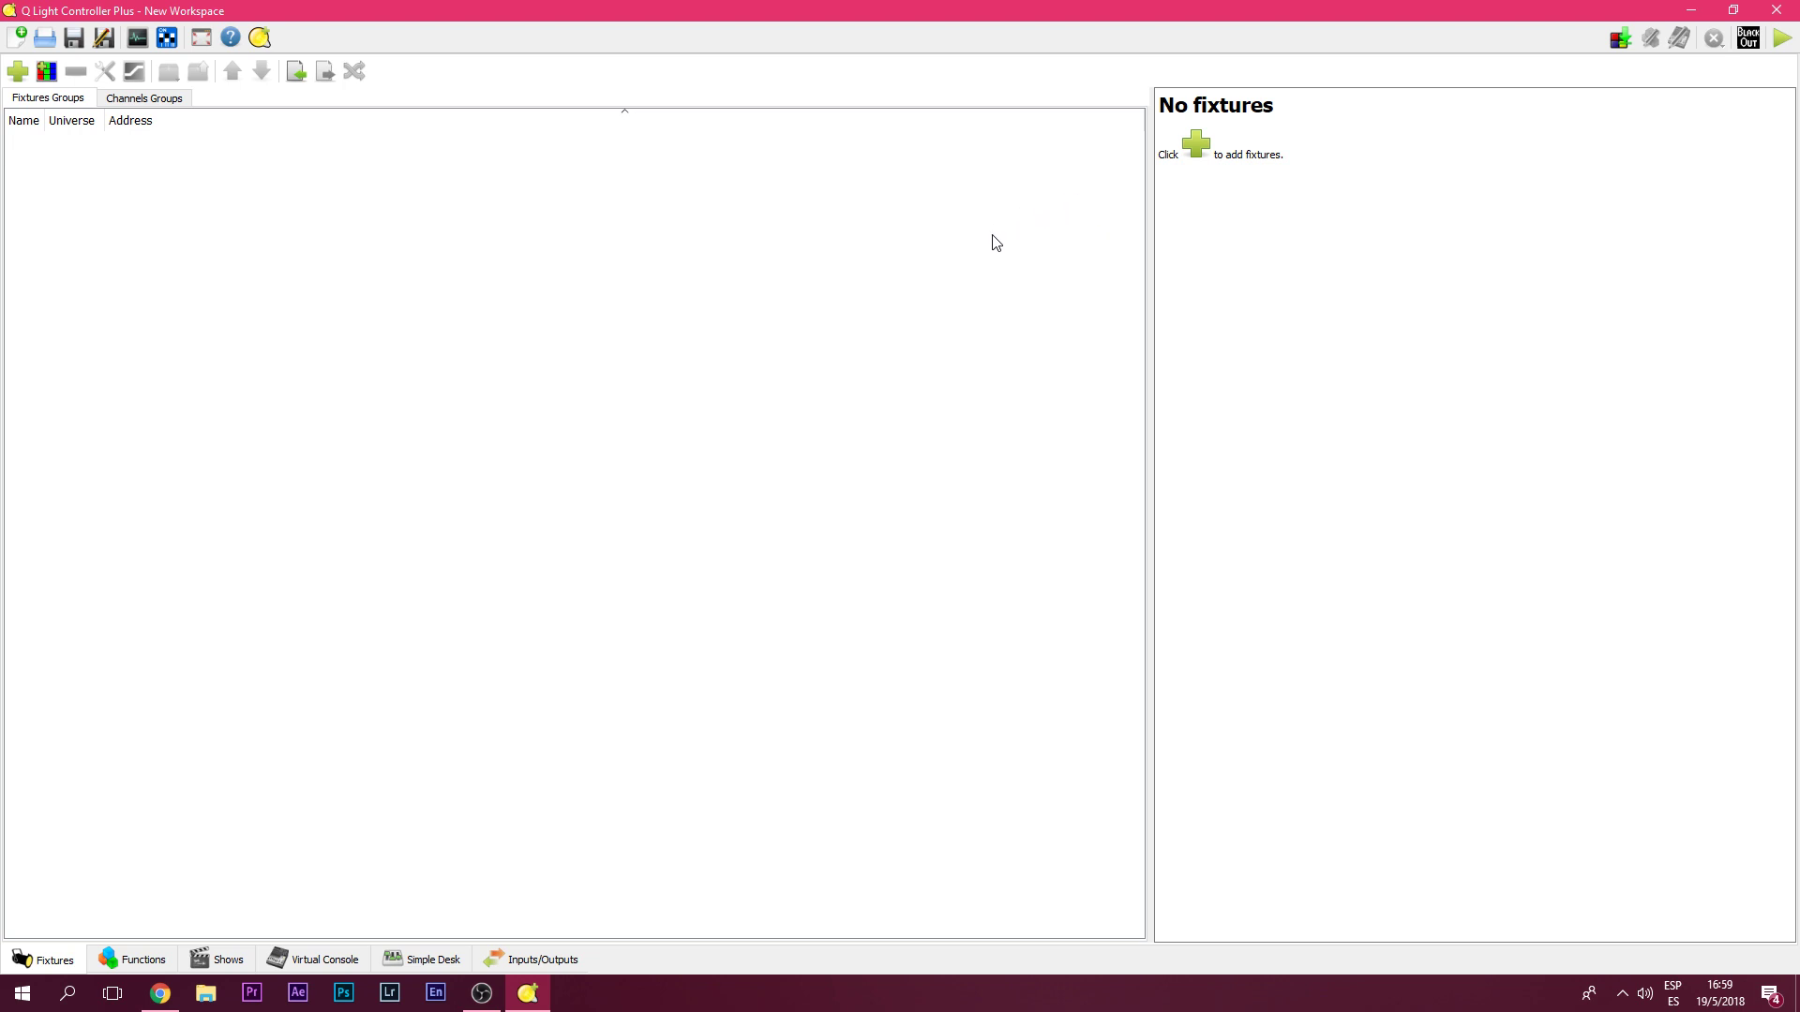
- View the Open Workspace dialog without opening a file, and inspect the Fixture Monitor filtered to Universe 1 before closing it
click(38, 41)
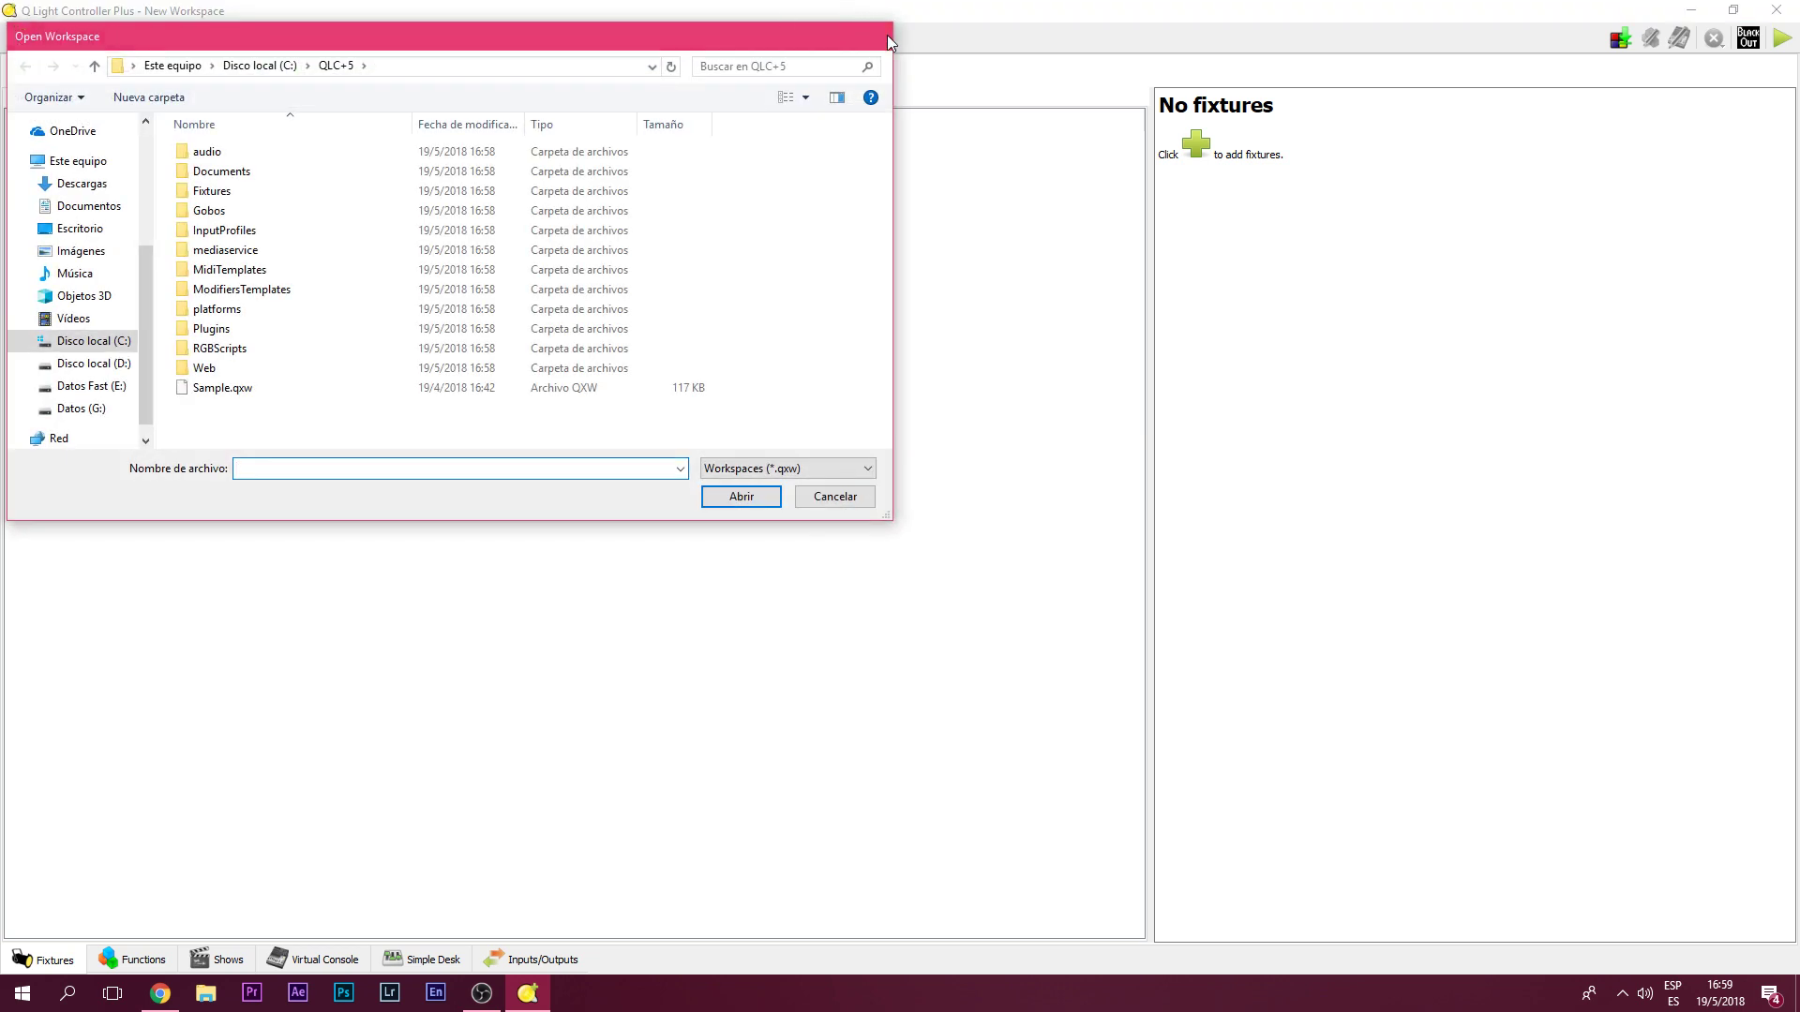
click(887, 39)
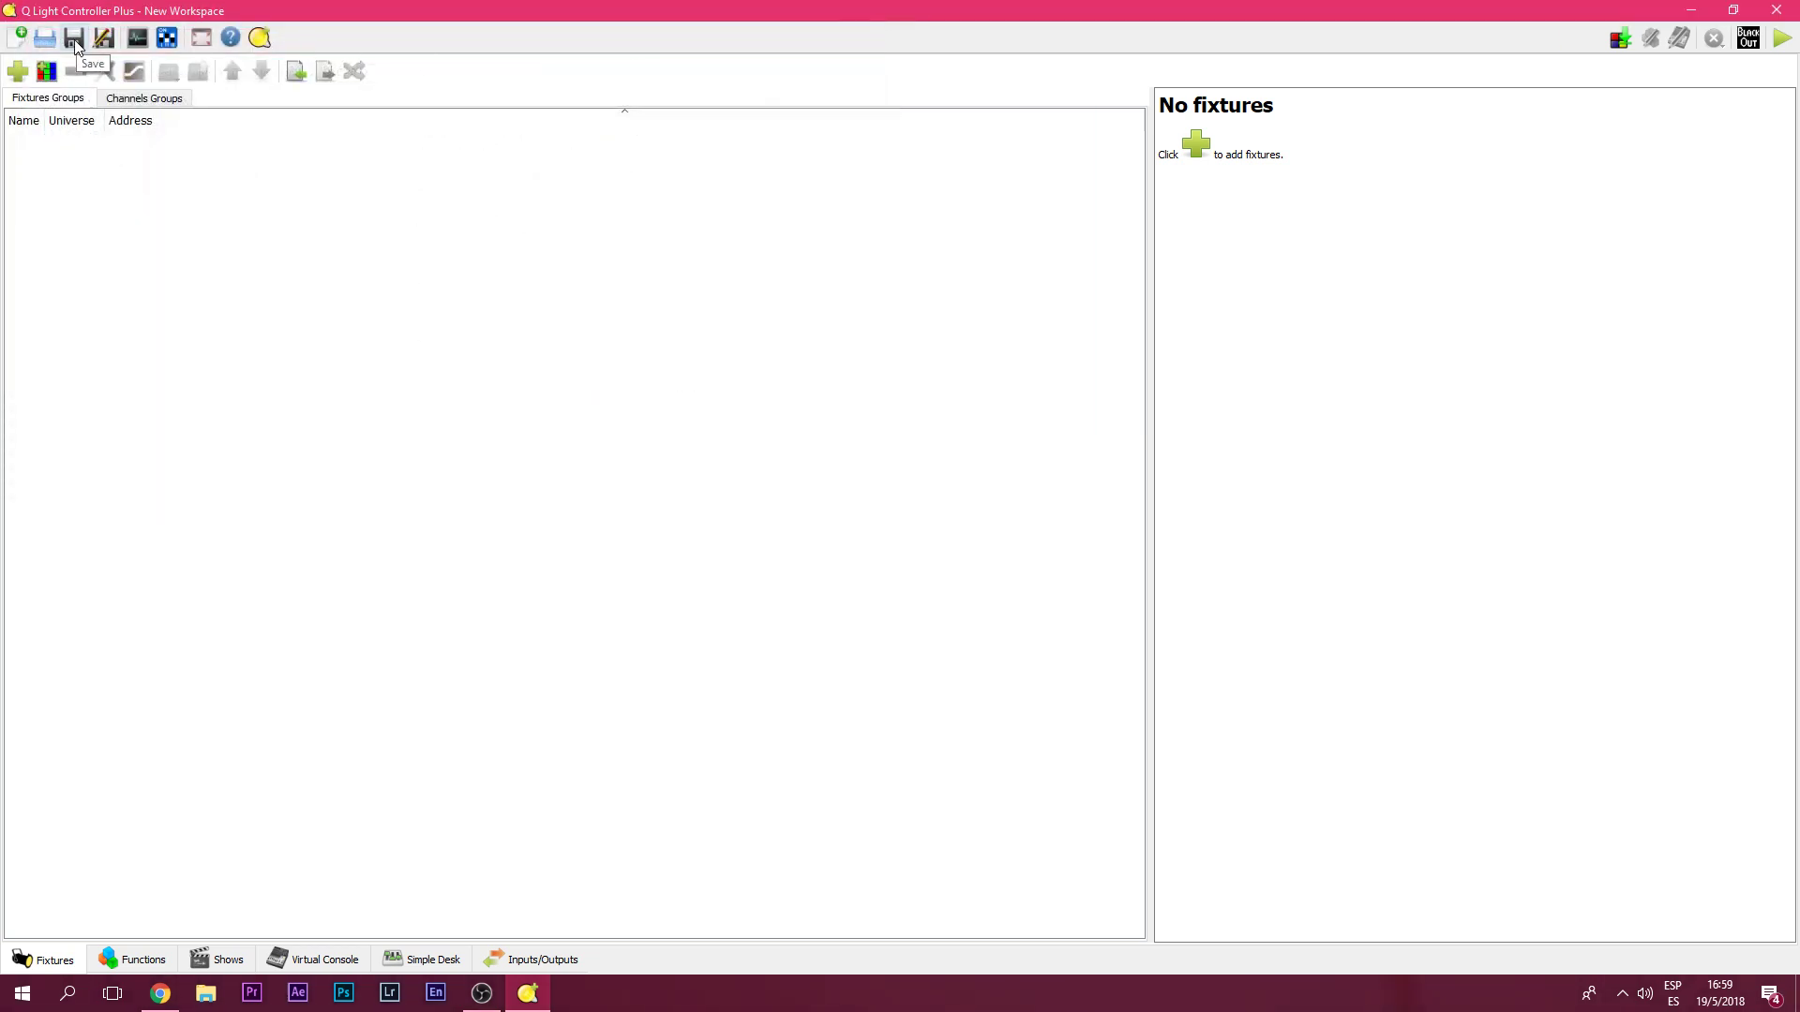
click(139, 39)
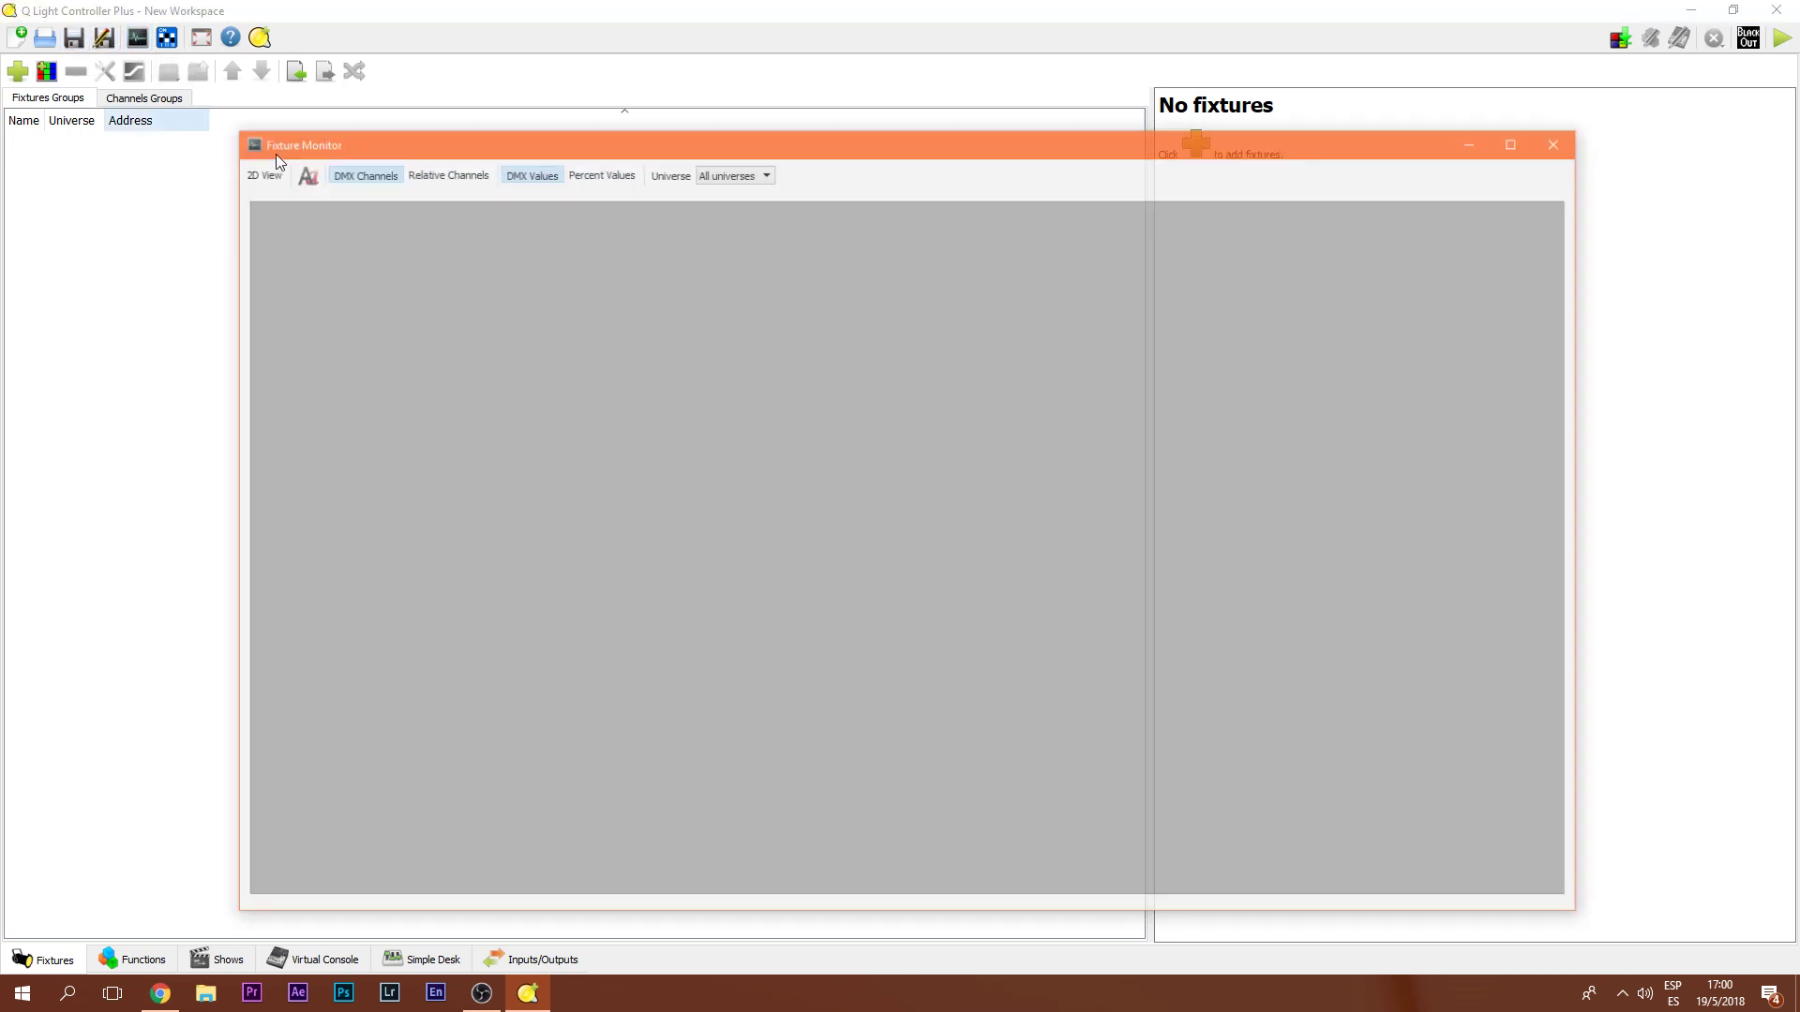
click(732, 172)
click(726, 201)
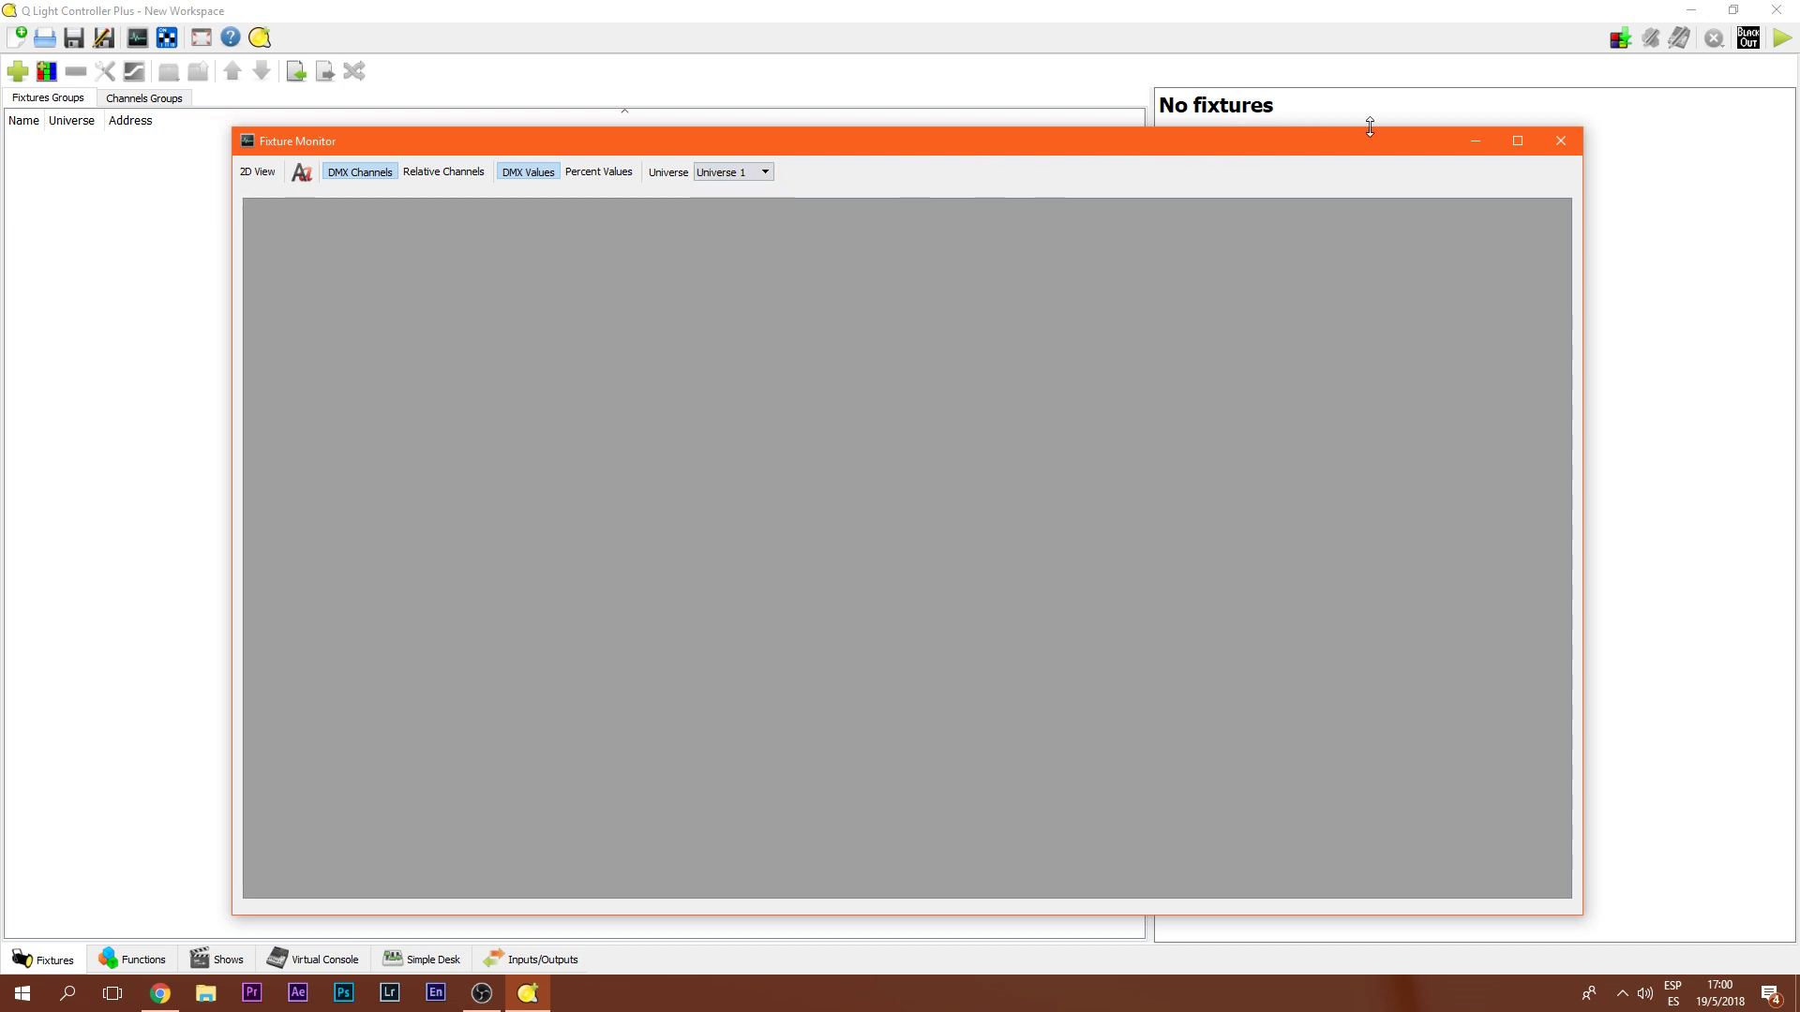
click(1559, 141)
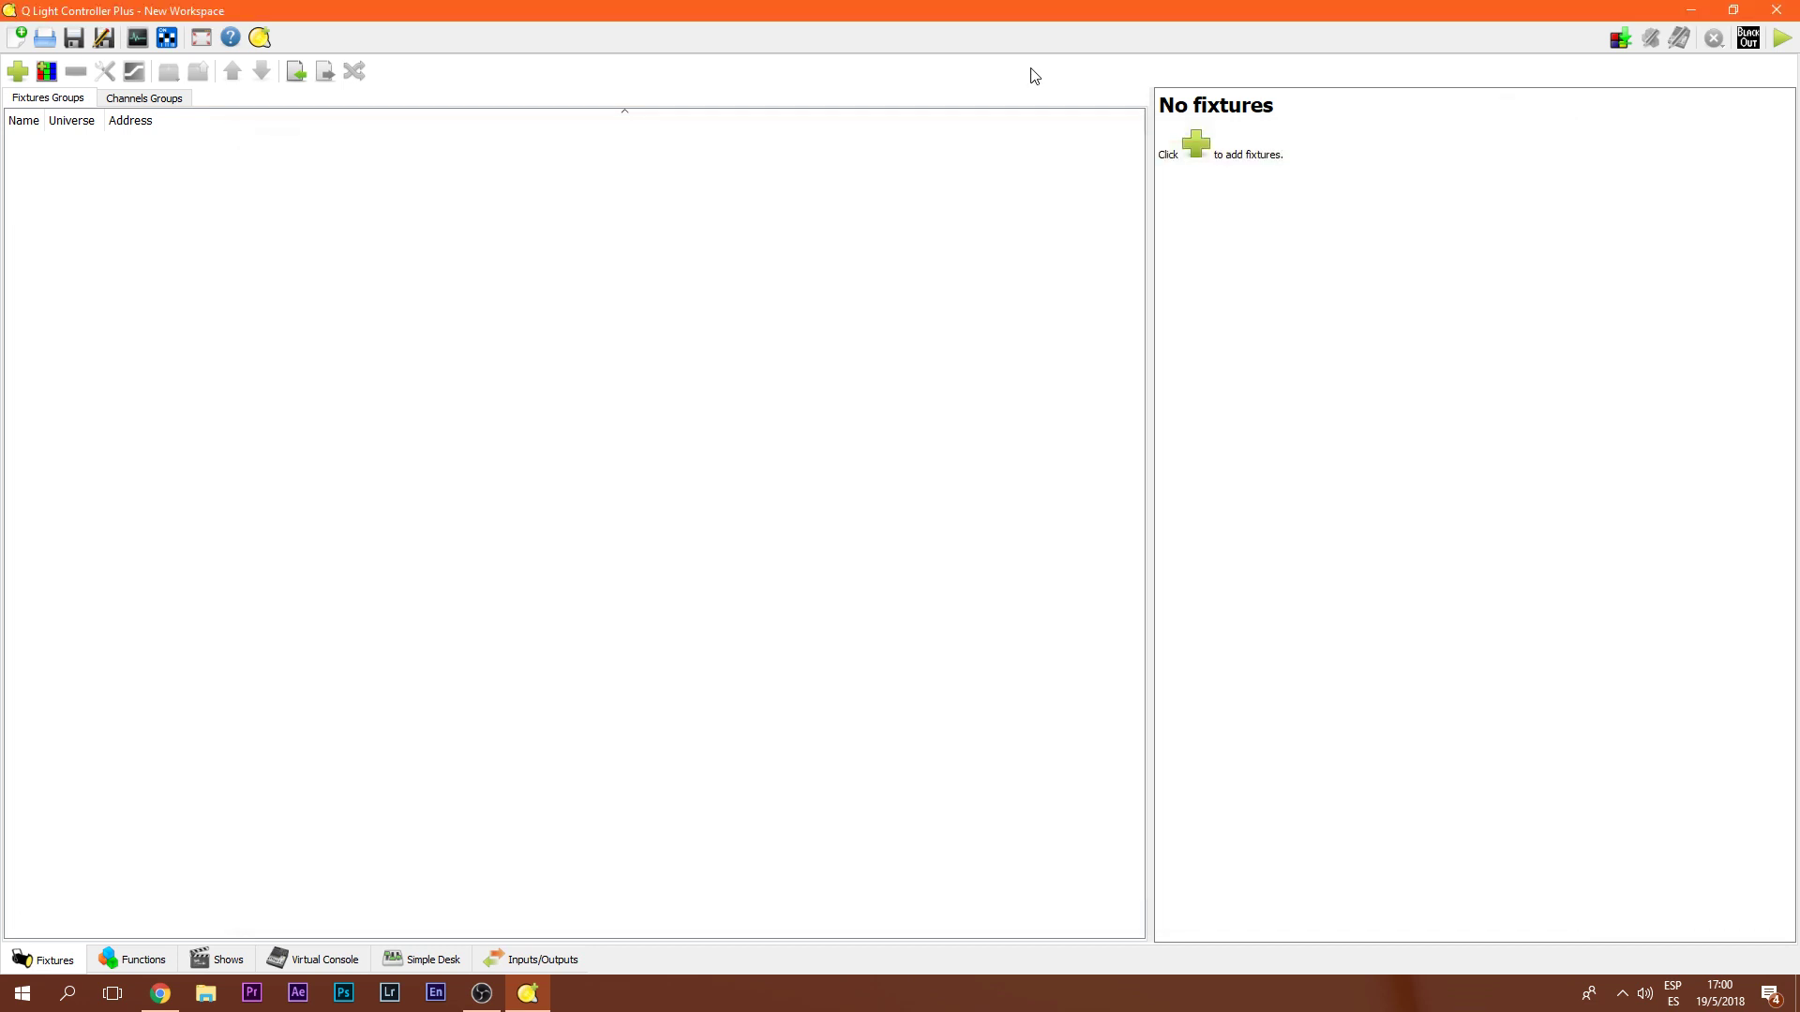
- Preview full-screen mode and leave it, and review the license text and contributors in the program's About information
click(201, 38)
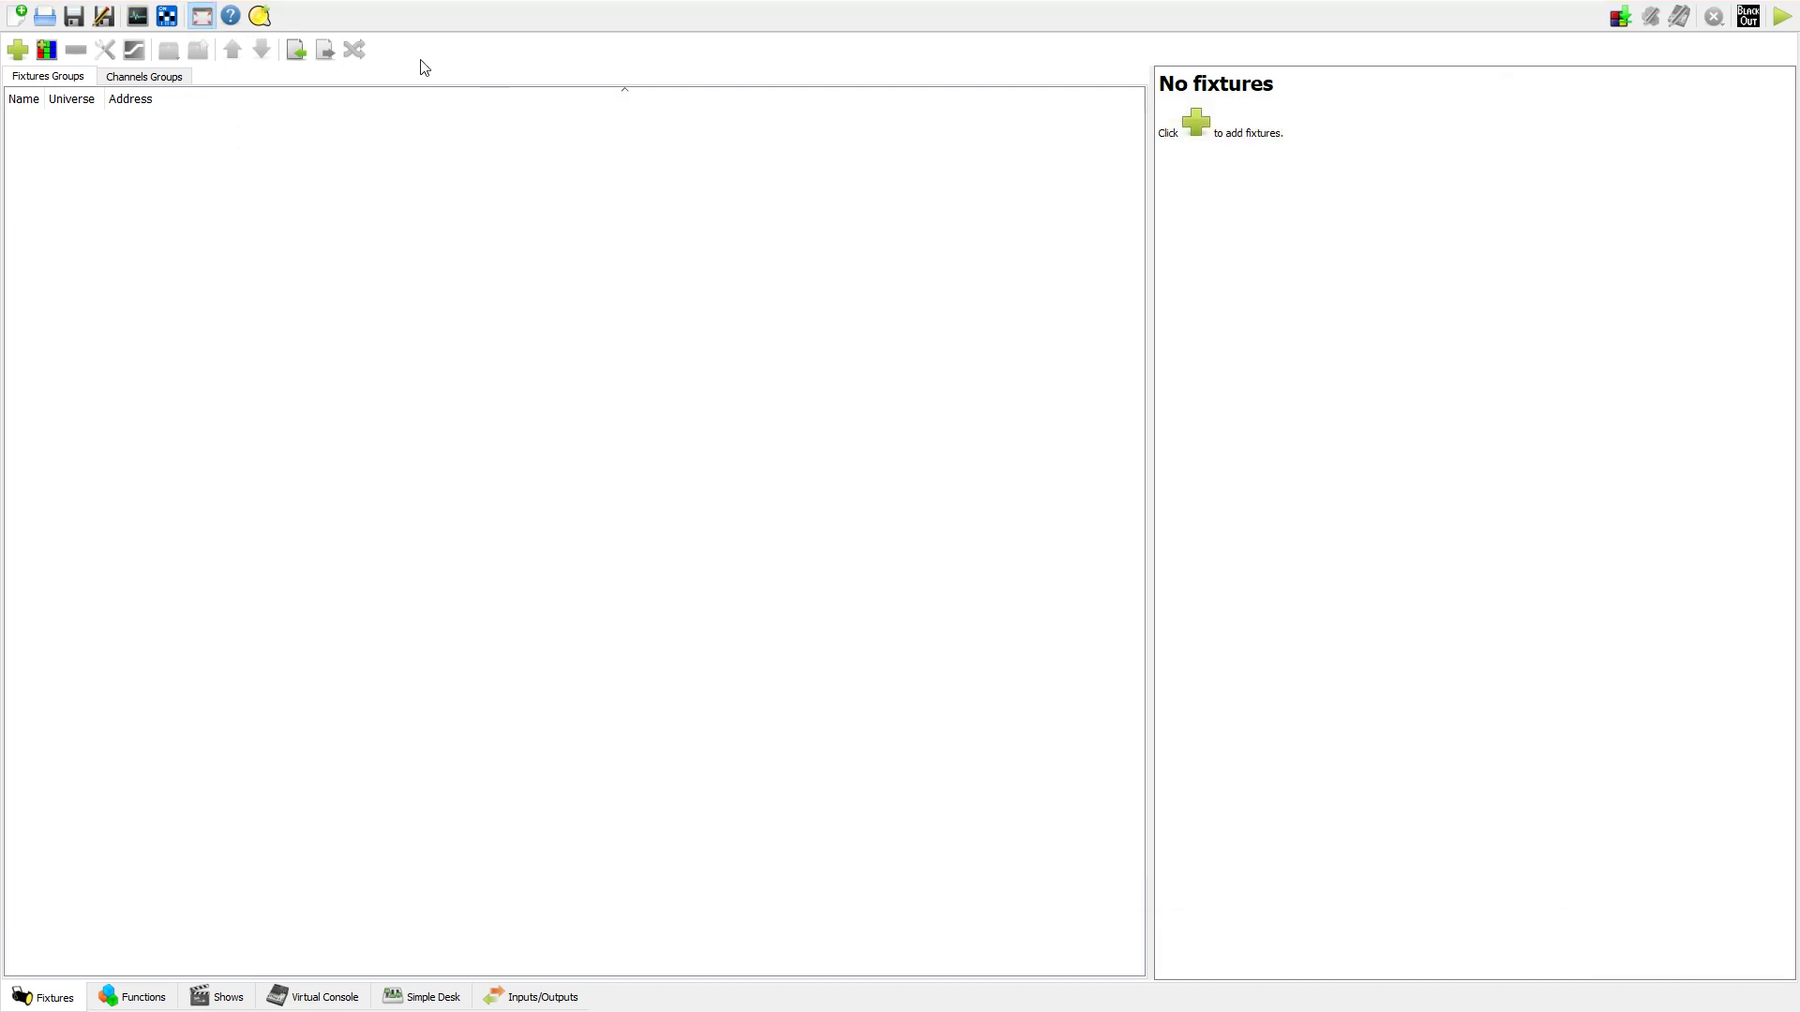
click(200, 30)
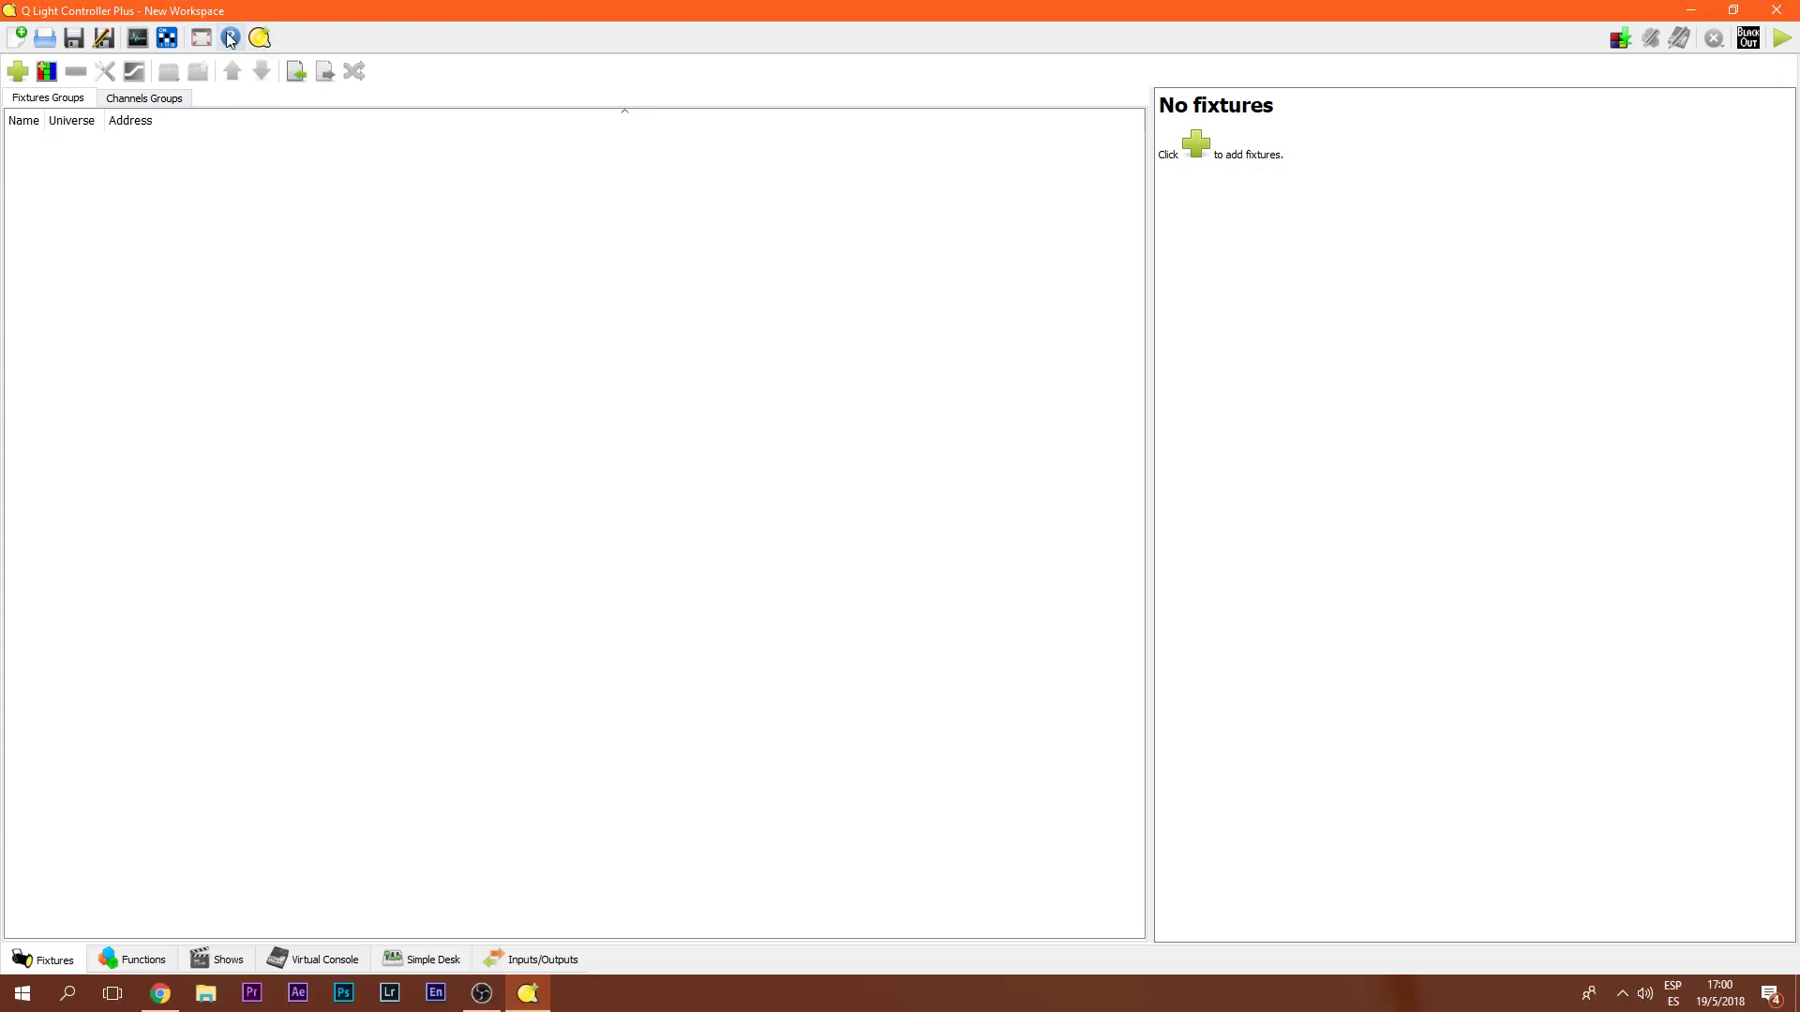
click(259, 39)
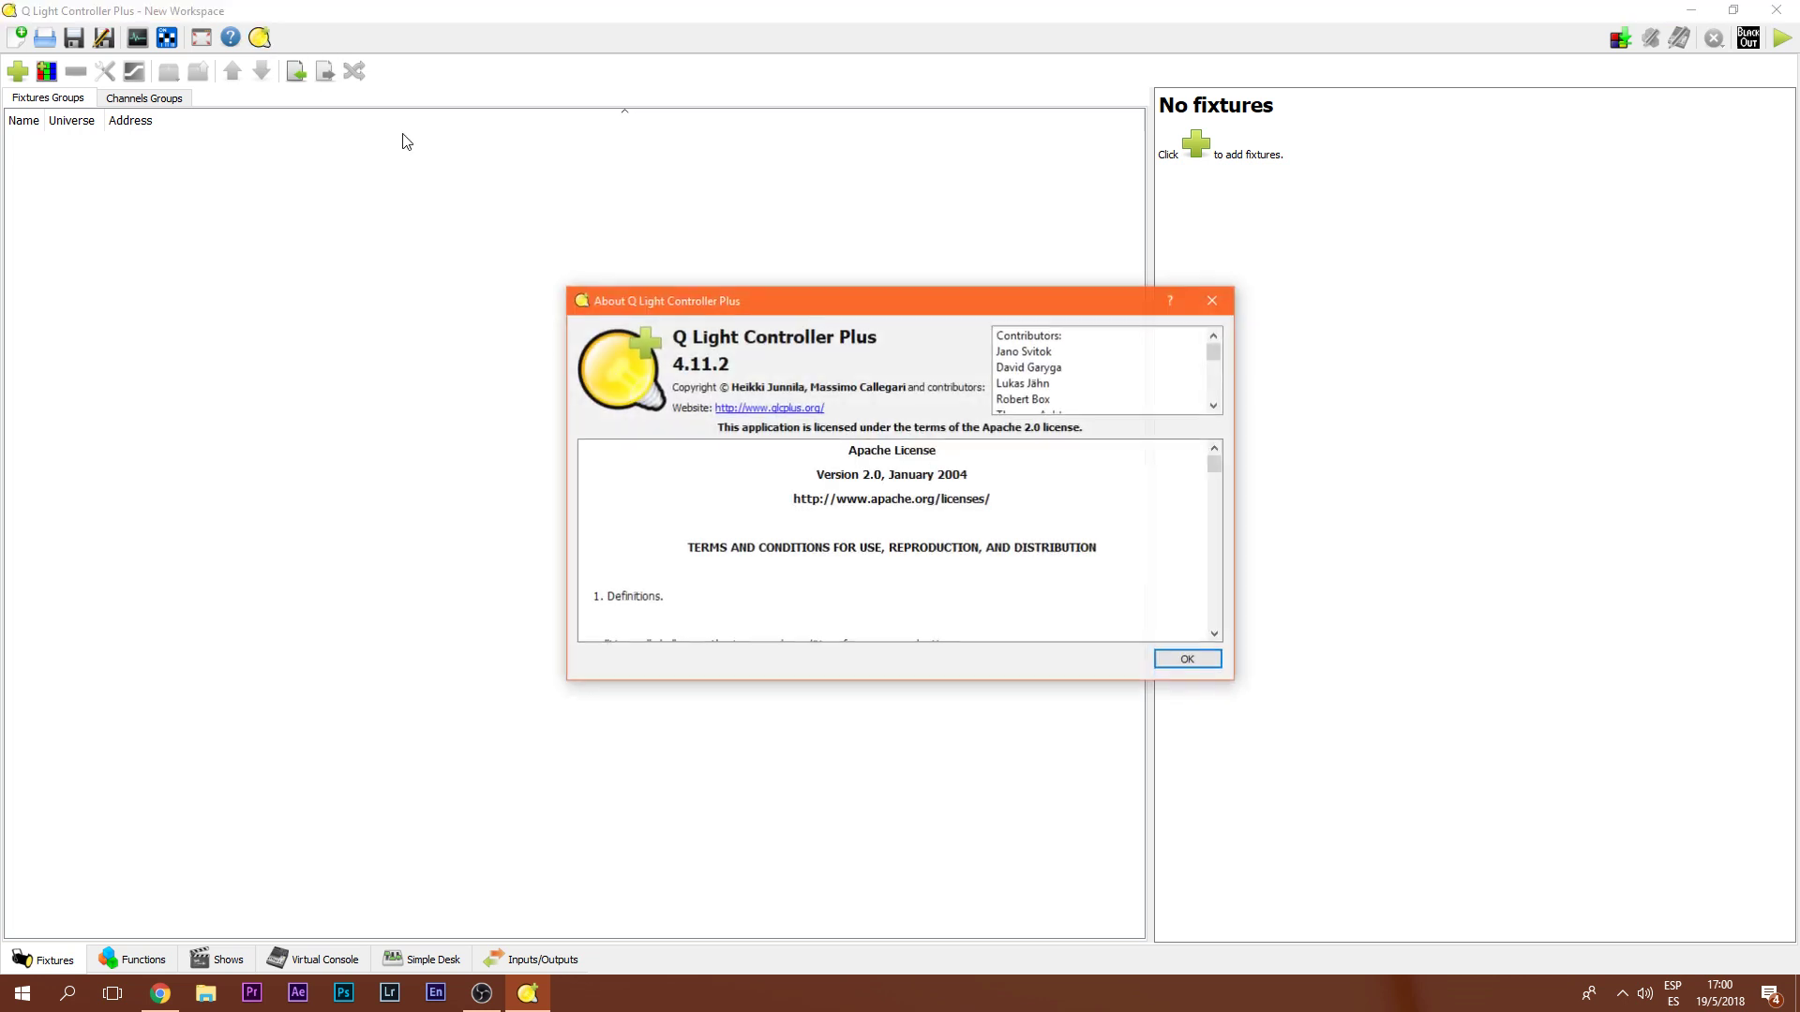
scroll(1044, 494, down, 5)
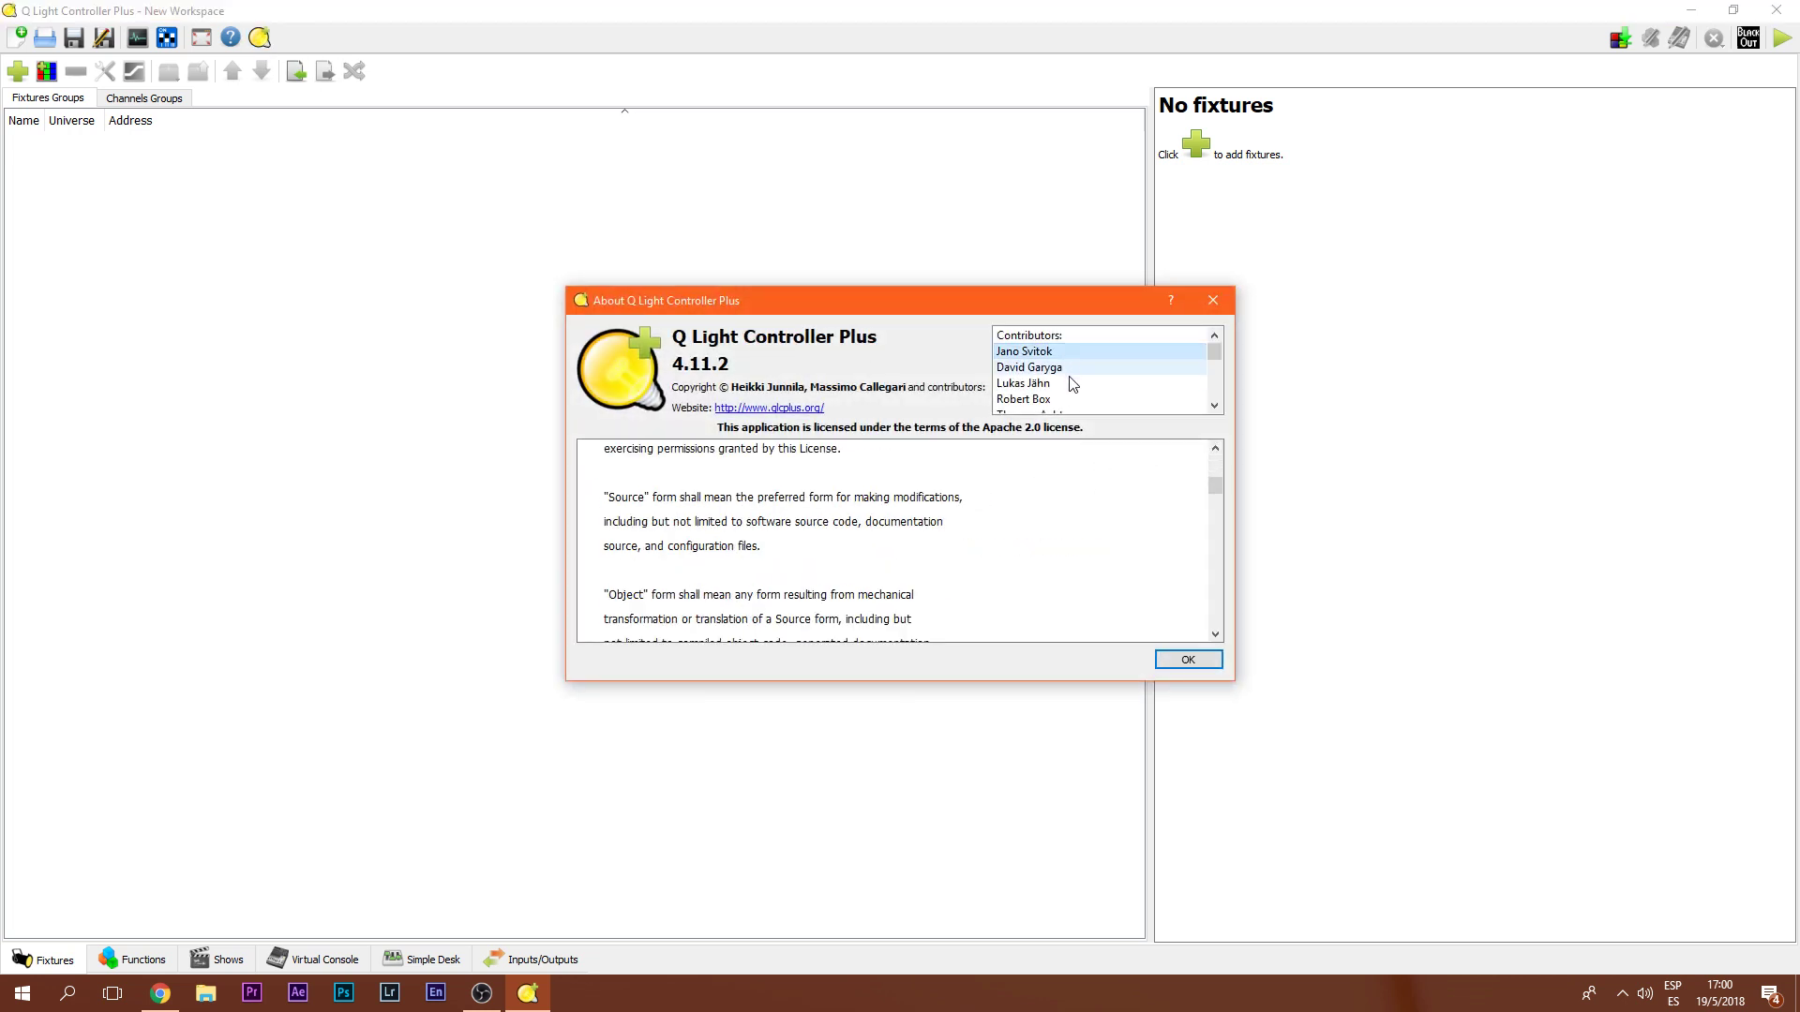
scroll(1116, 372, up, 4)
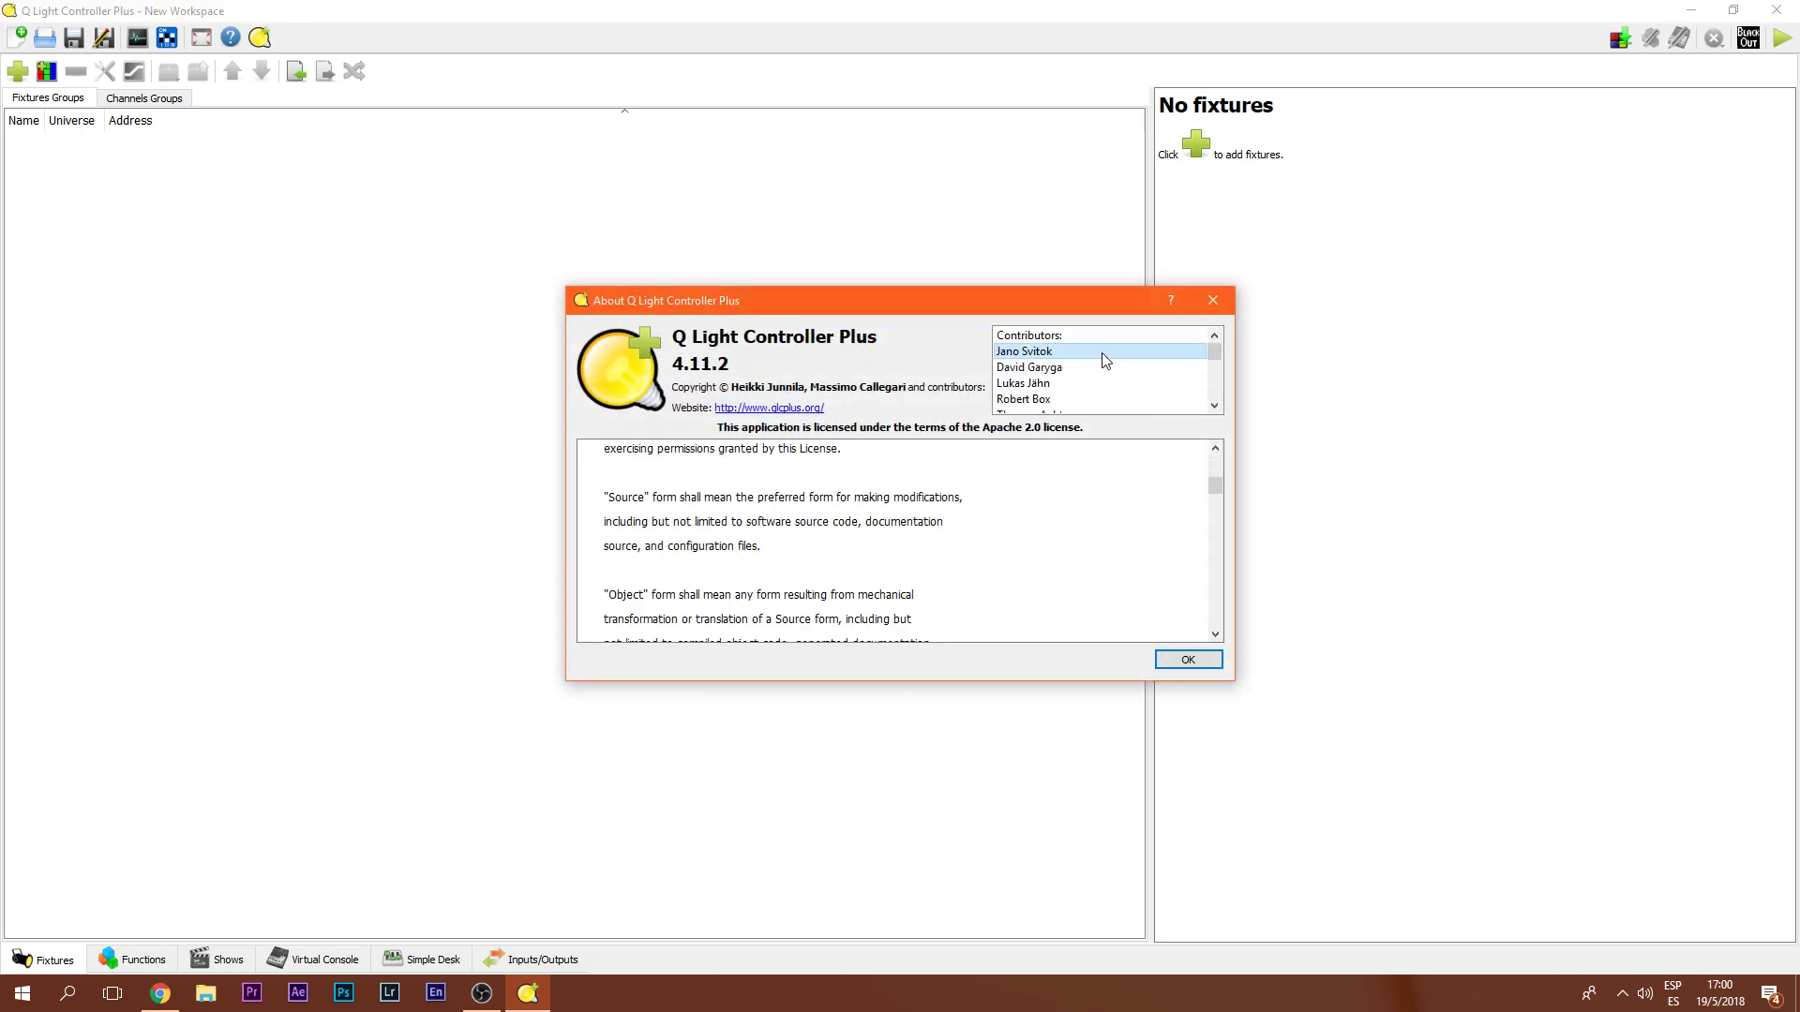
click(1211, 300)
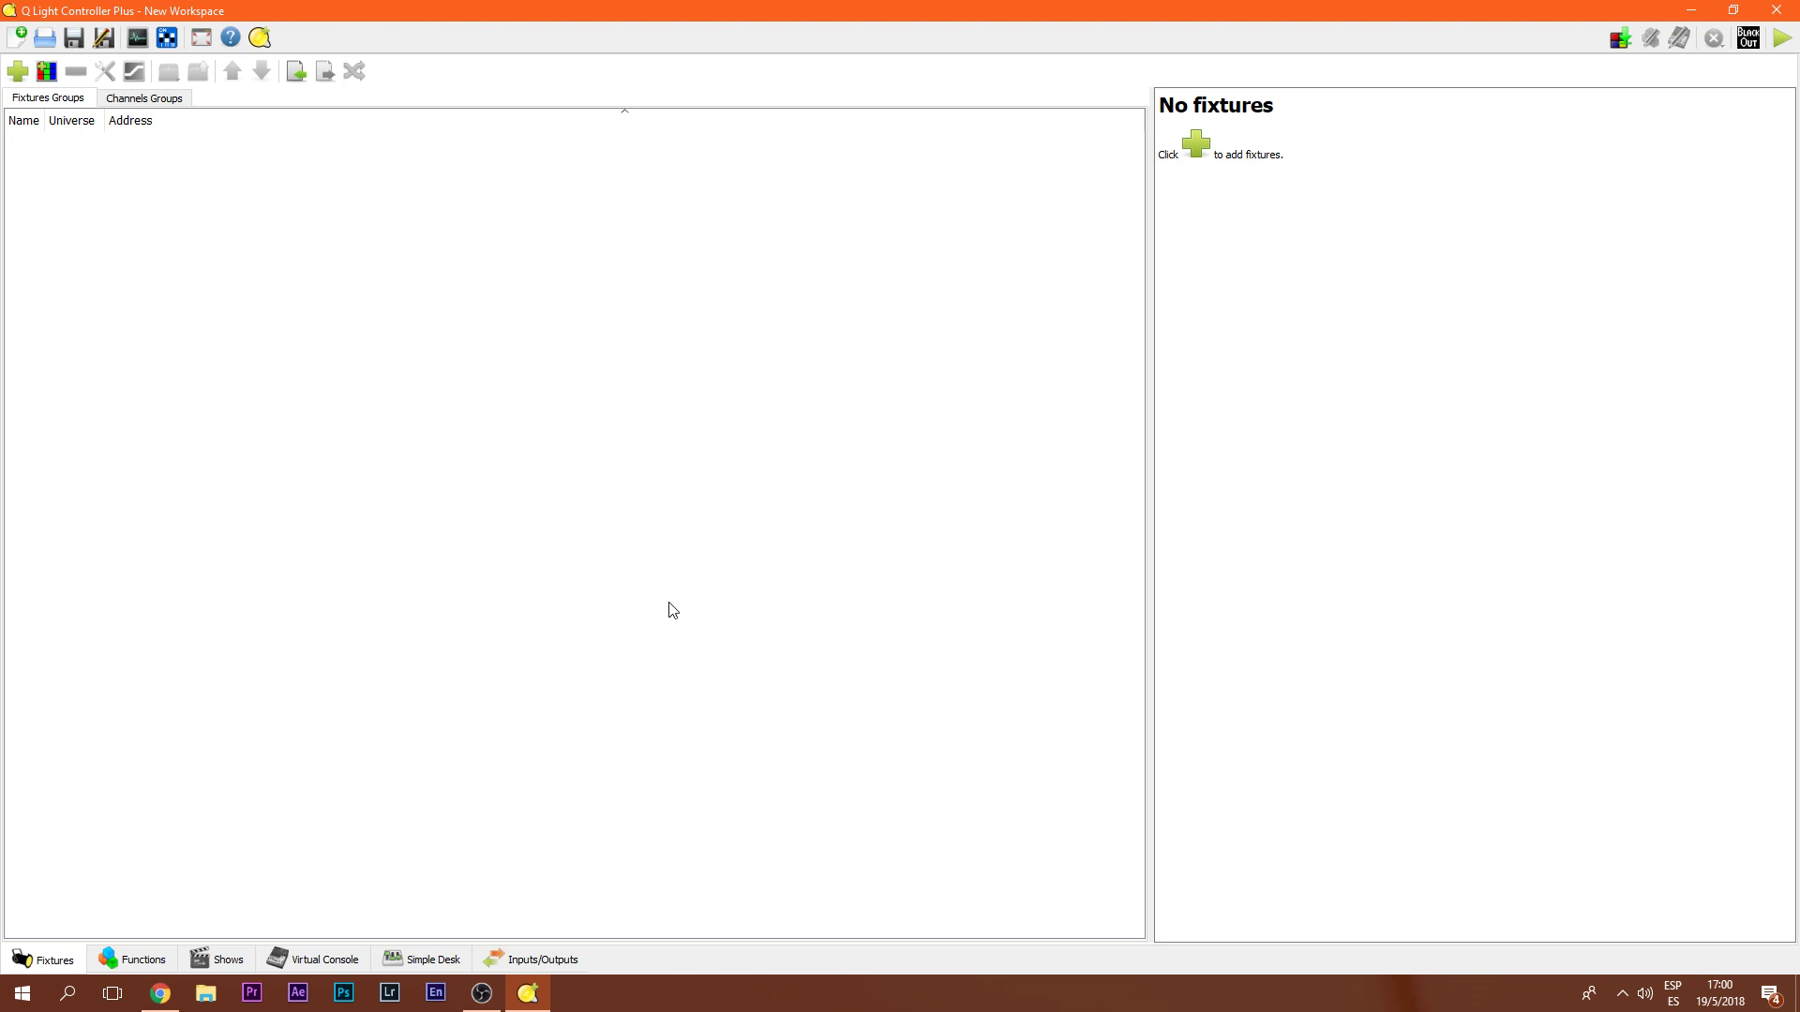
- Inspect the Dump DMX values options without creating a scene, and switch briefly to operate mode and back to design mode
click(1622, 38)
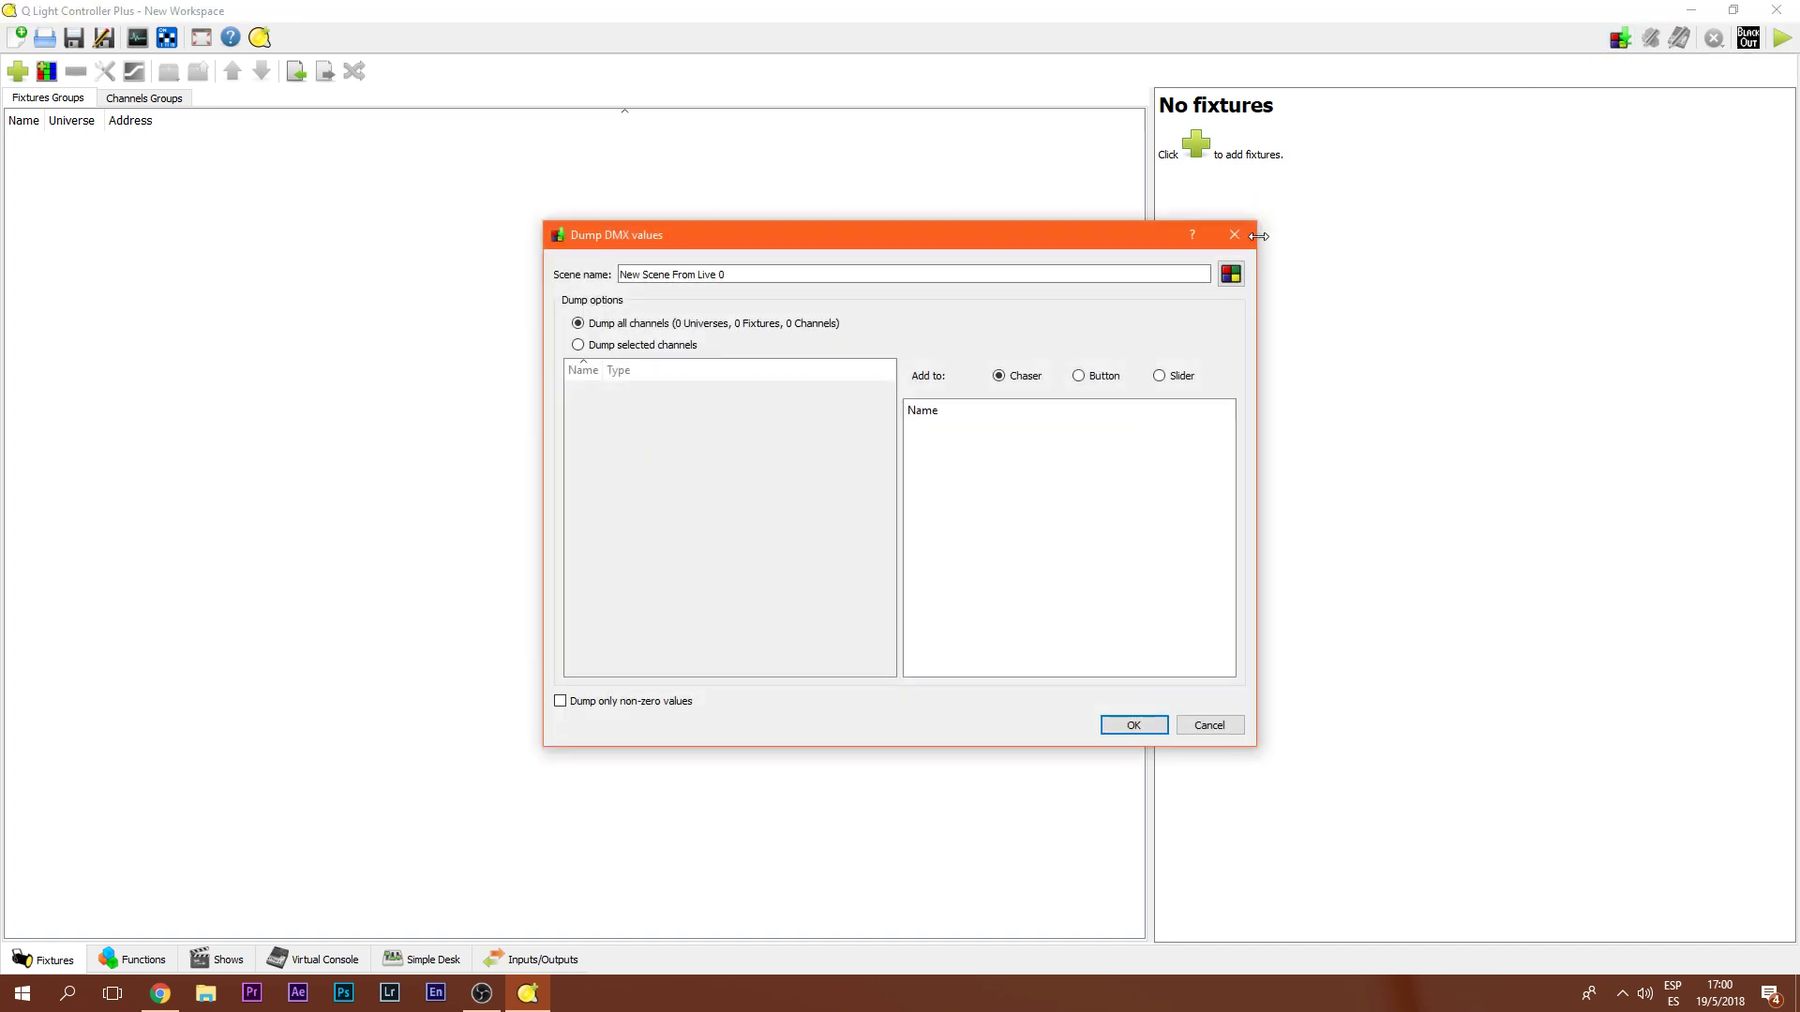
click(1235, 235)
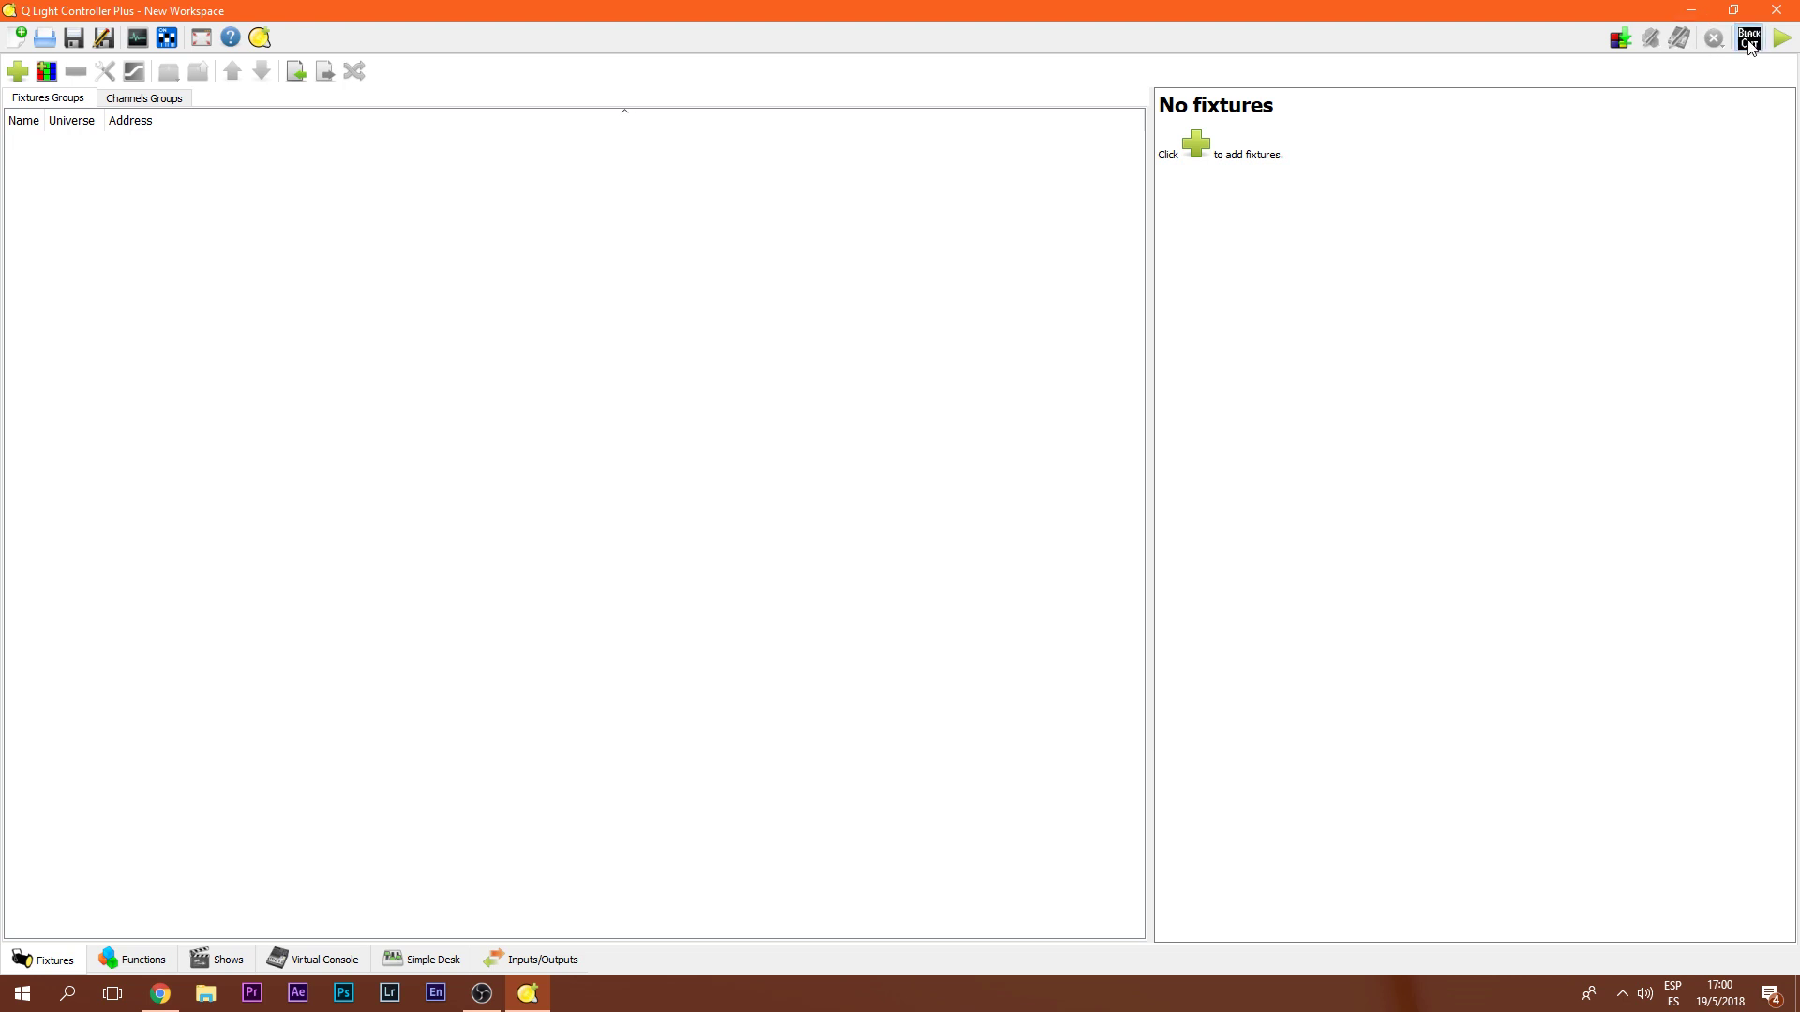
click(1780, 39)
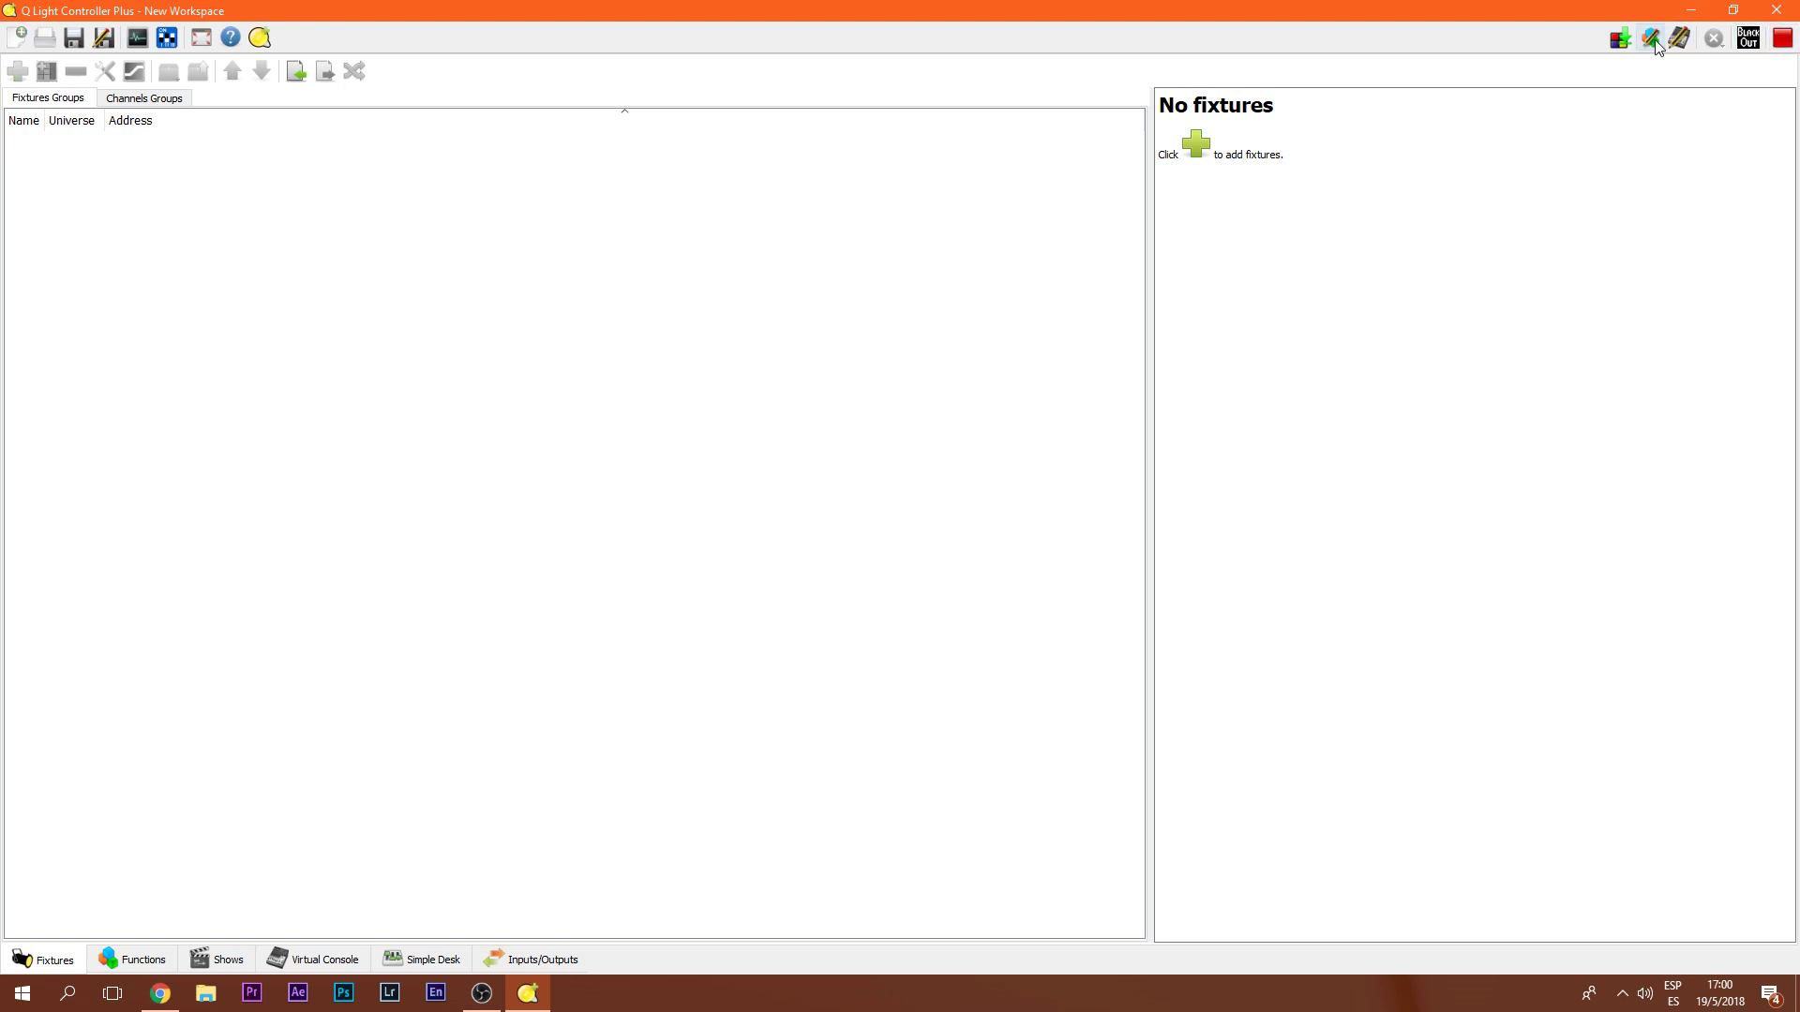
click(1780, 37)
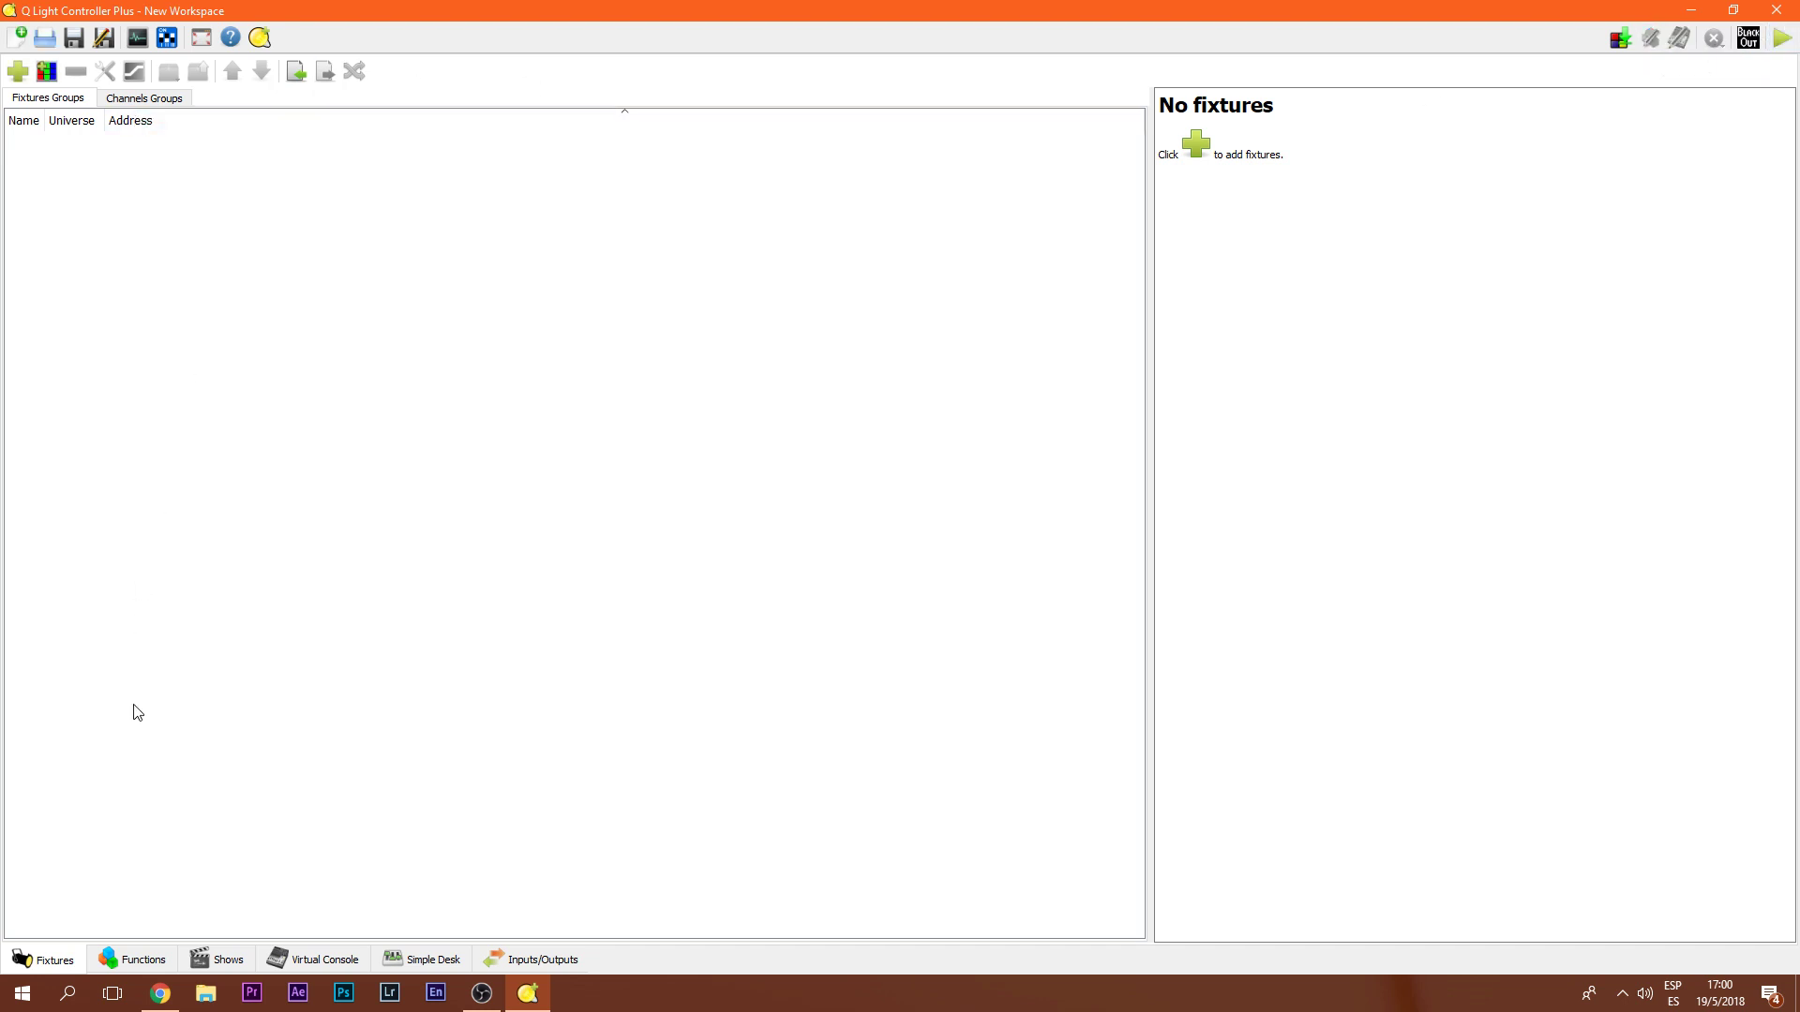
- Look through the Virtual Console, Shows, Simple Desk and Functions workspaces and return to Fixtures
click(306, 969)
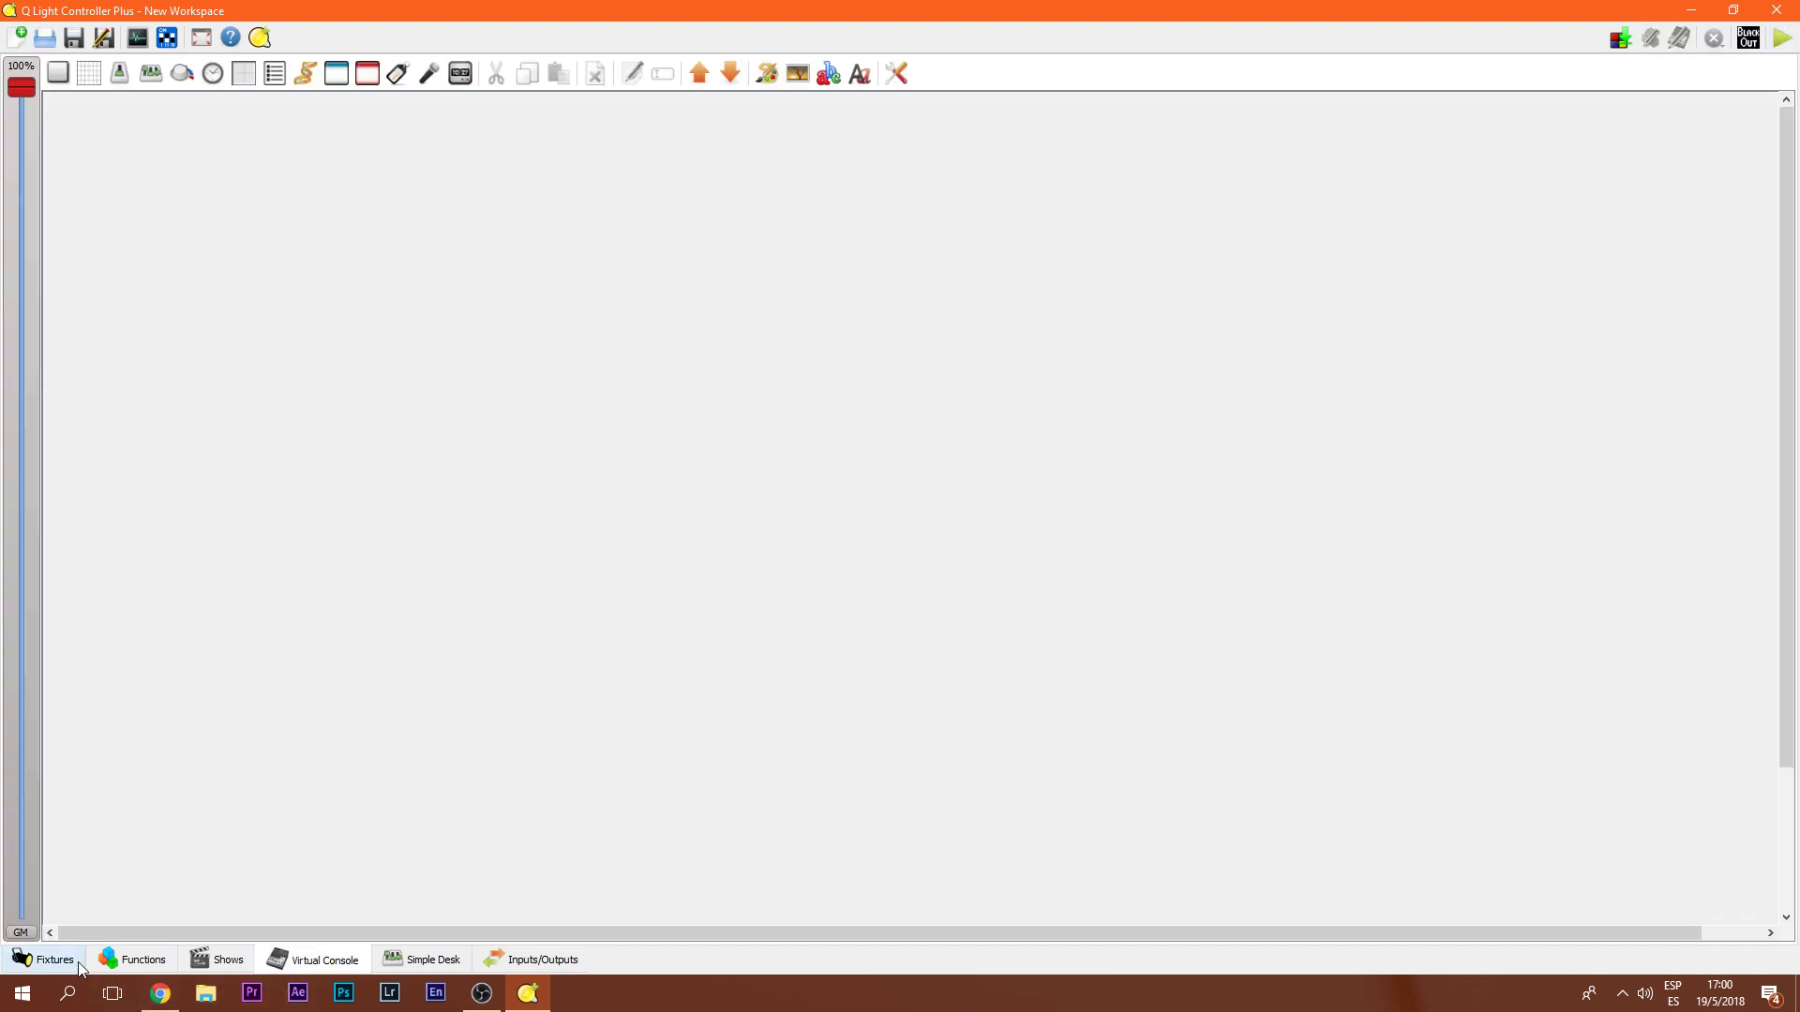
click(230, 958)
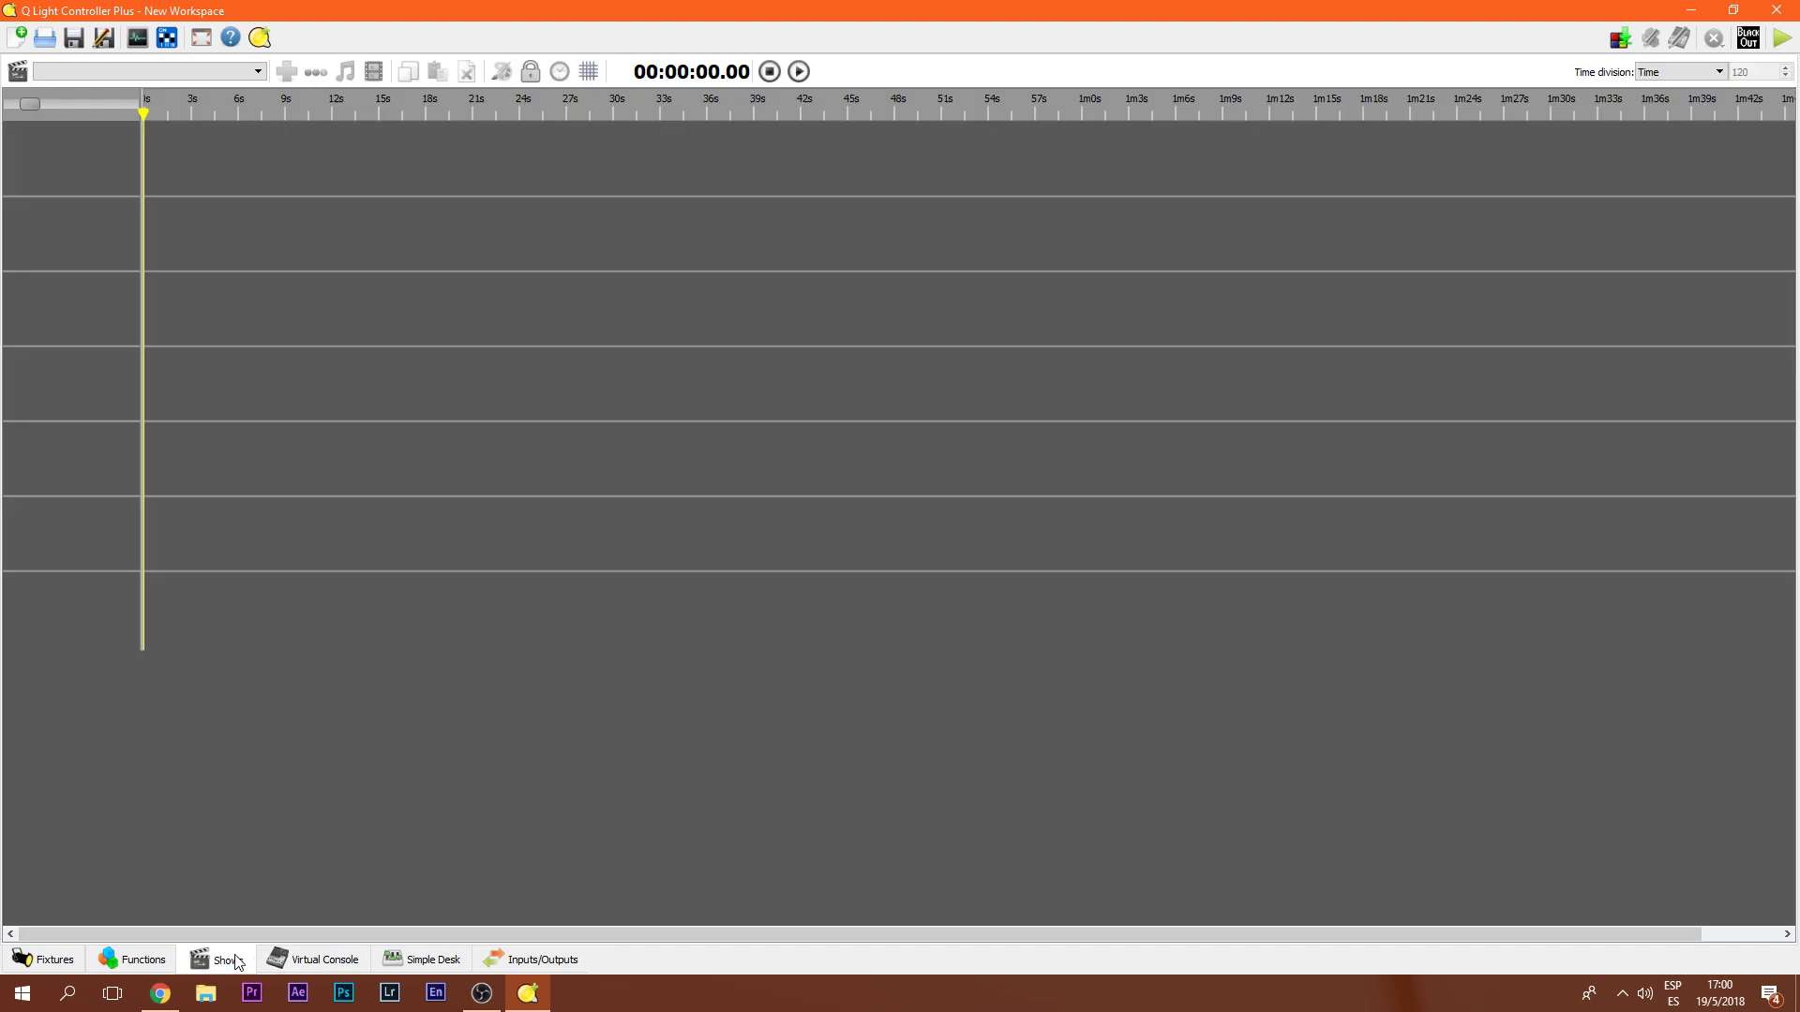
click(405, 956)
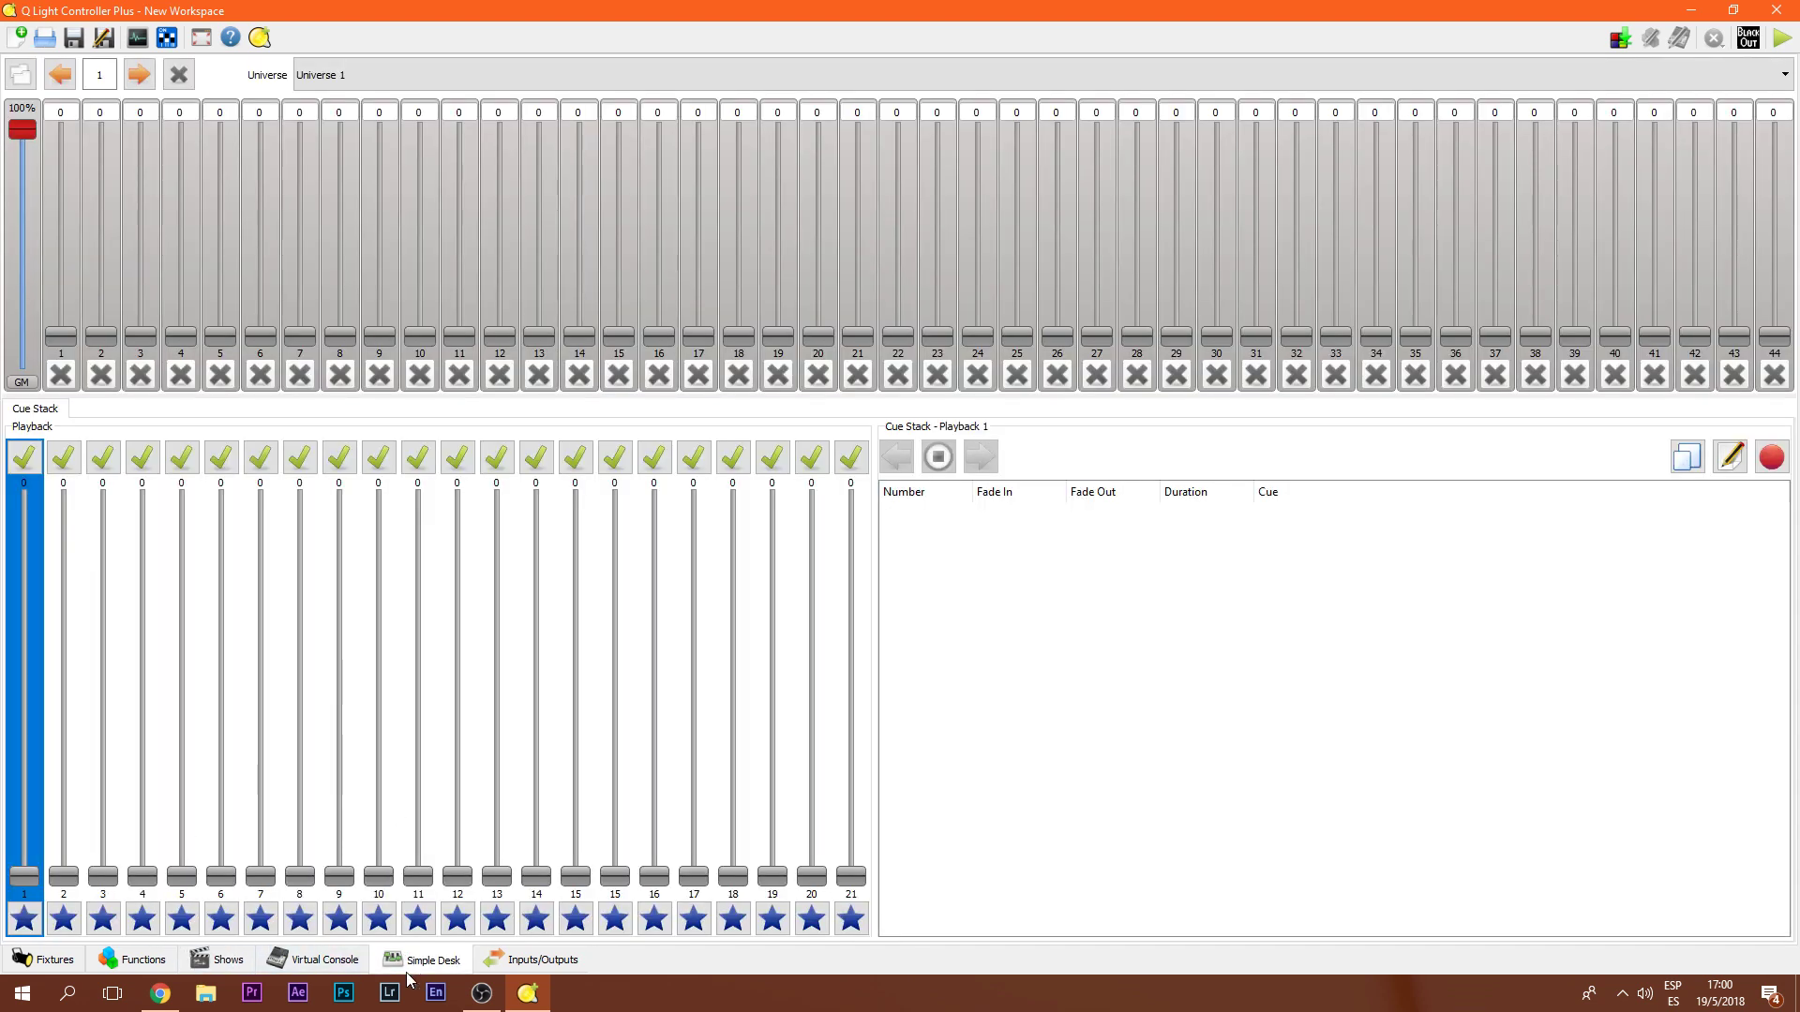
click(285, 960)
click(234, 959)
click(169, 967)
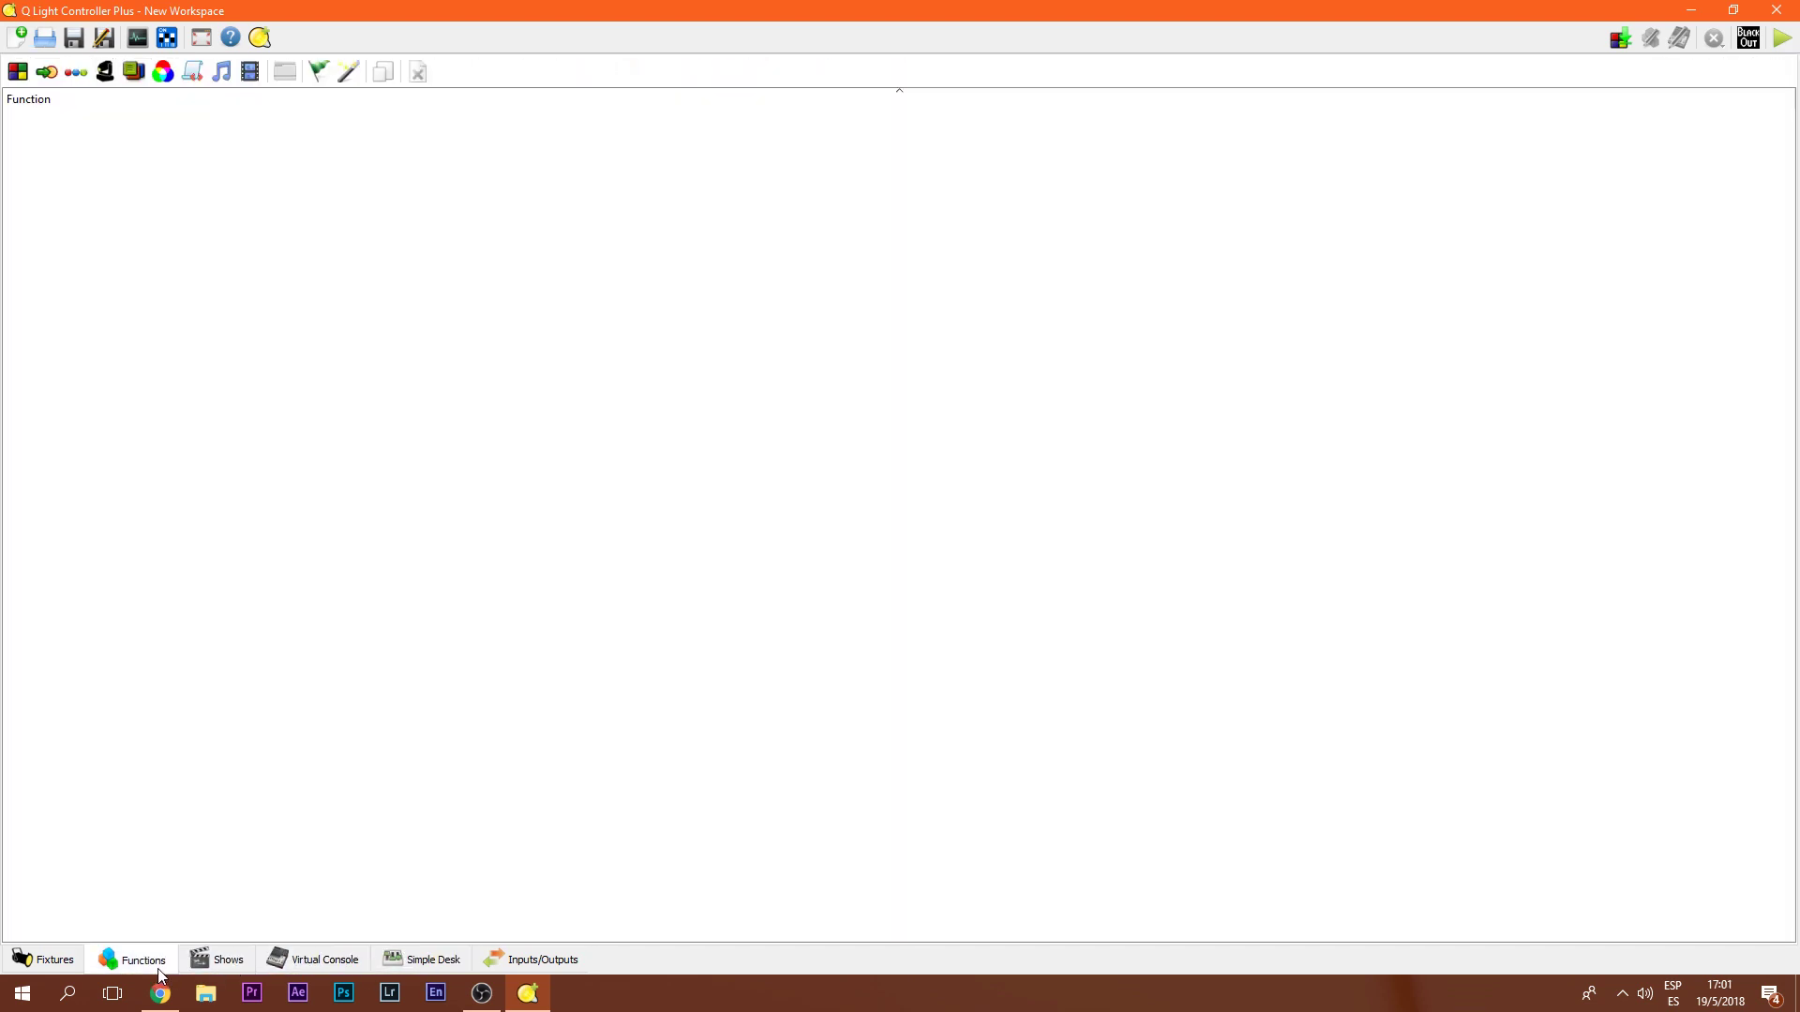
click(70, 962)
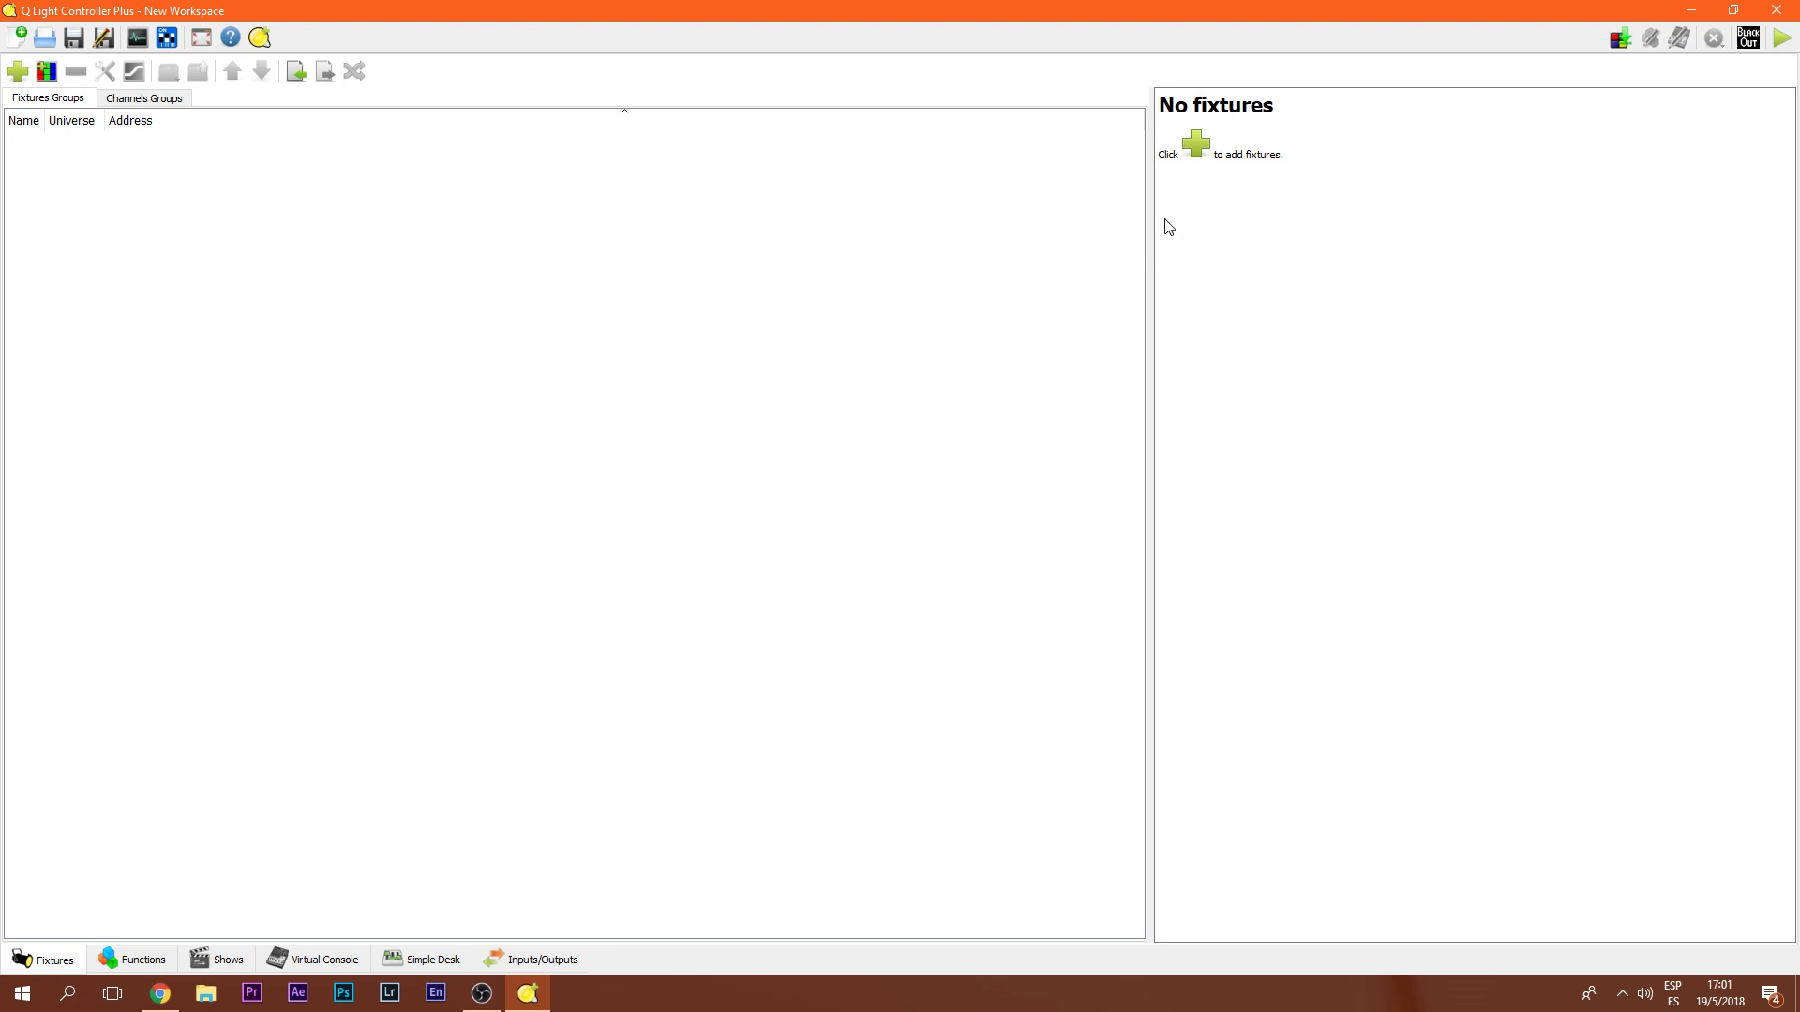
- Search the fixture library for "shar" and add 20 Clay Paky Sharpy fixtures in Standard mode to Universe 1, starting at address 1
click(16, 71)
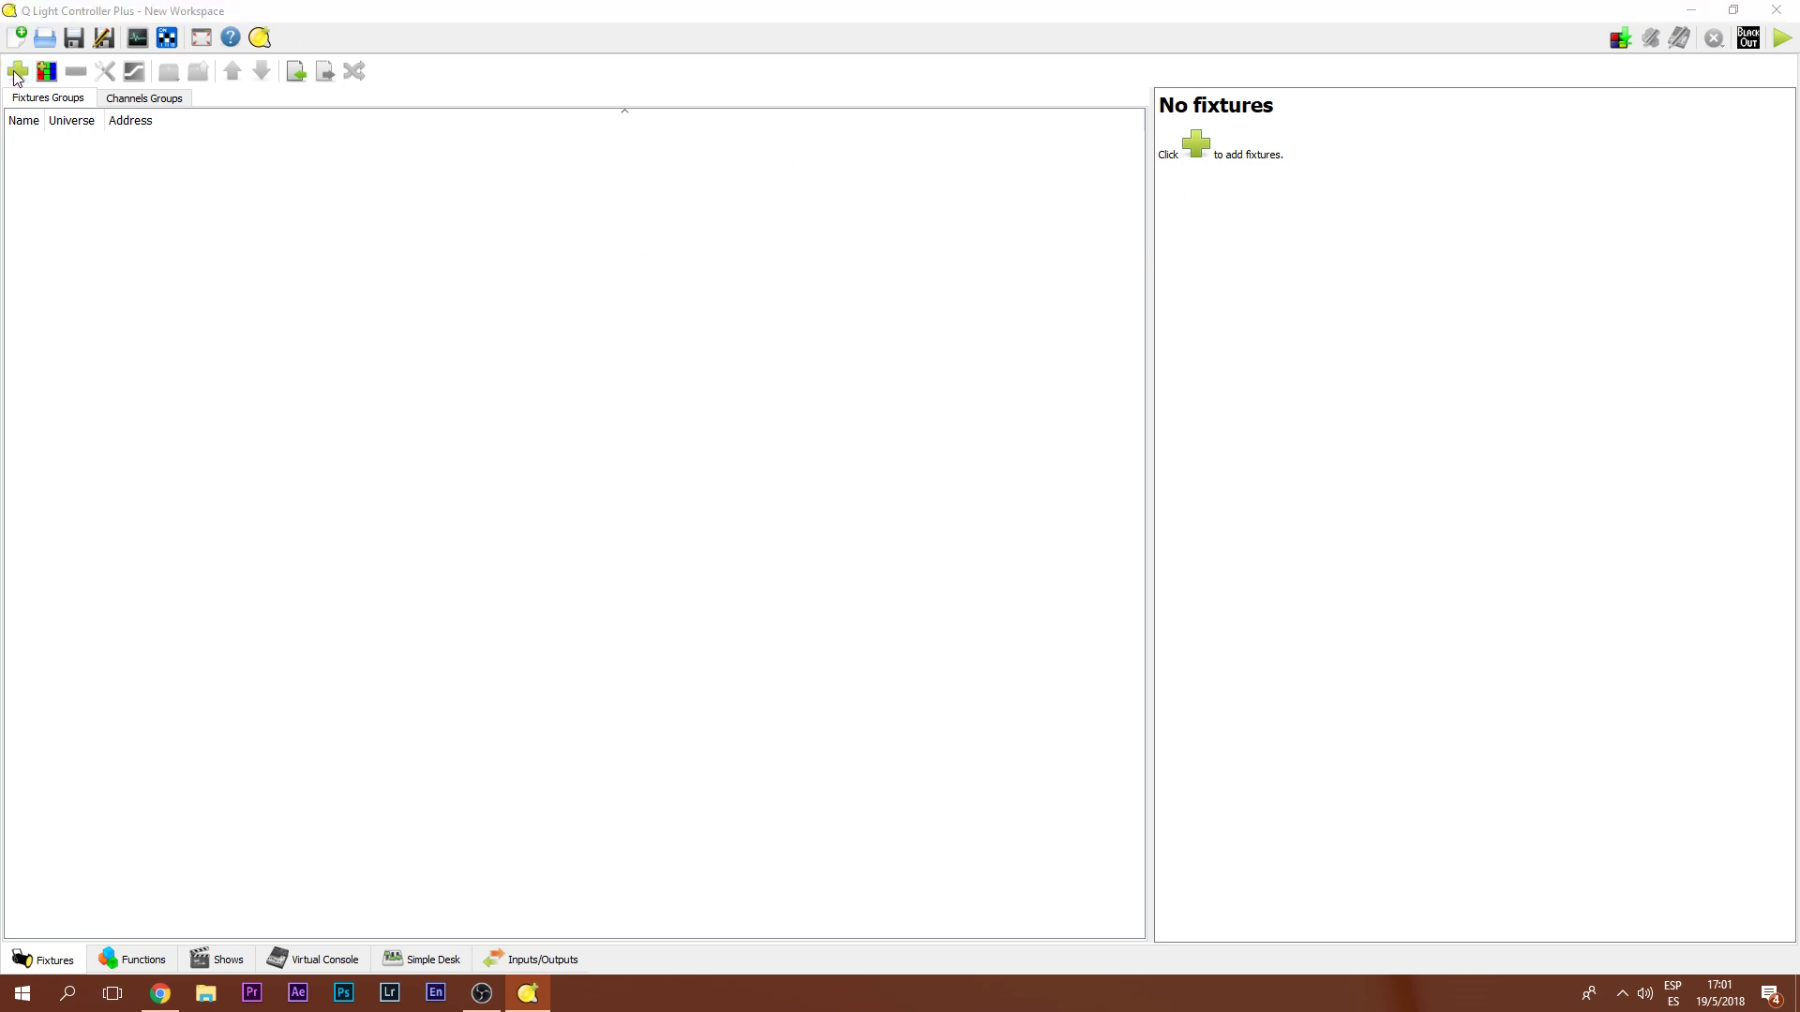
text(shar)
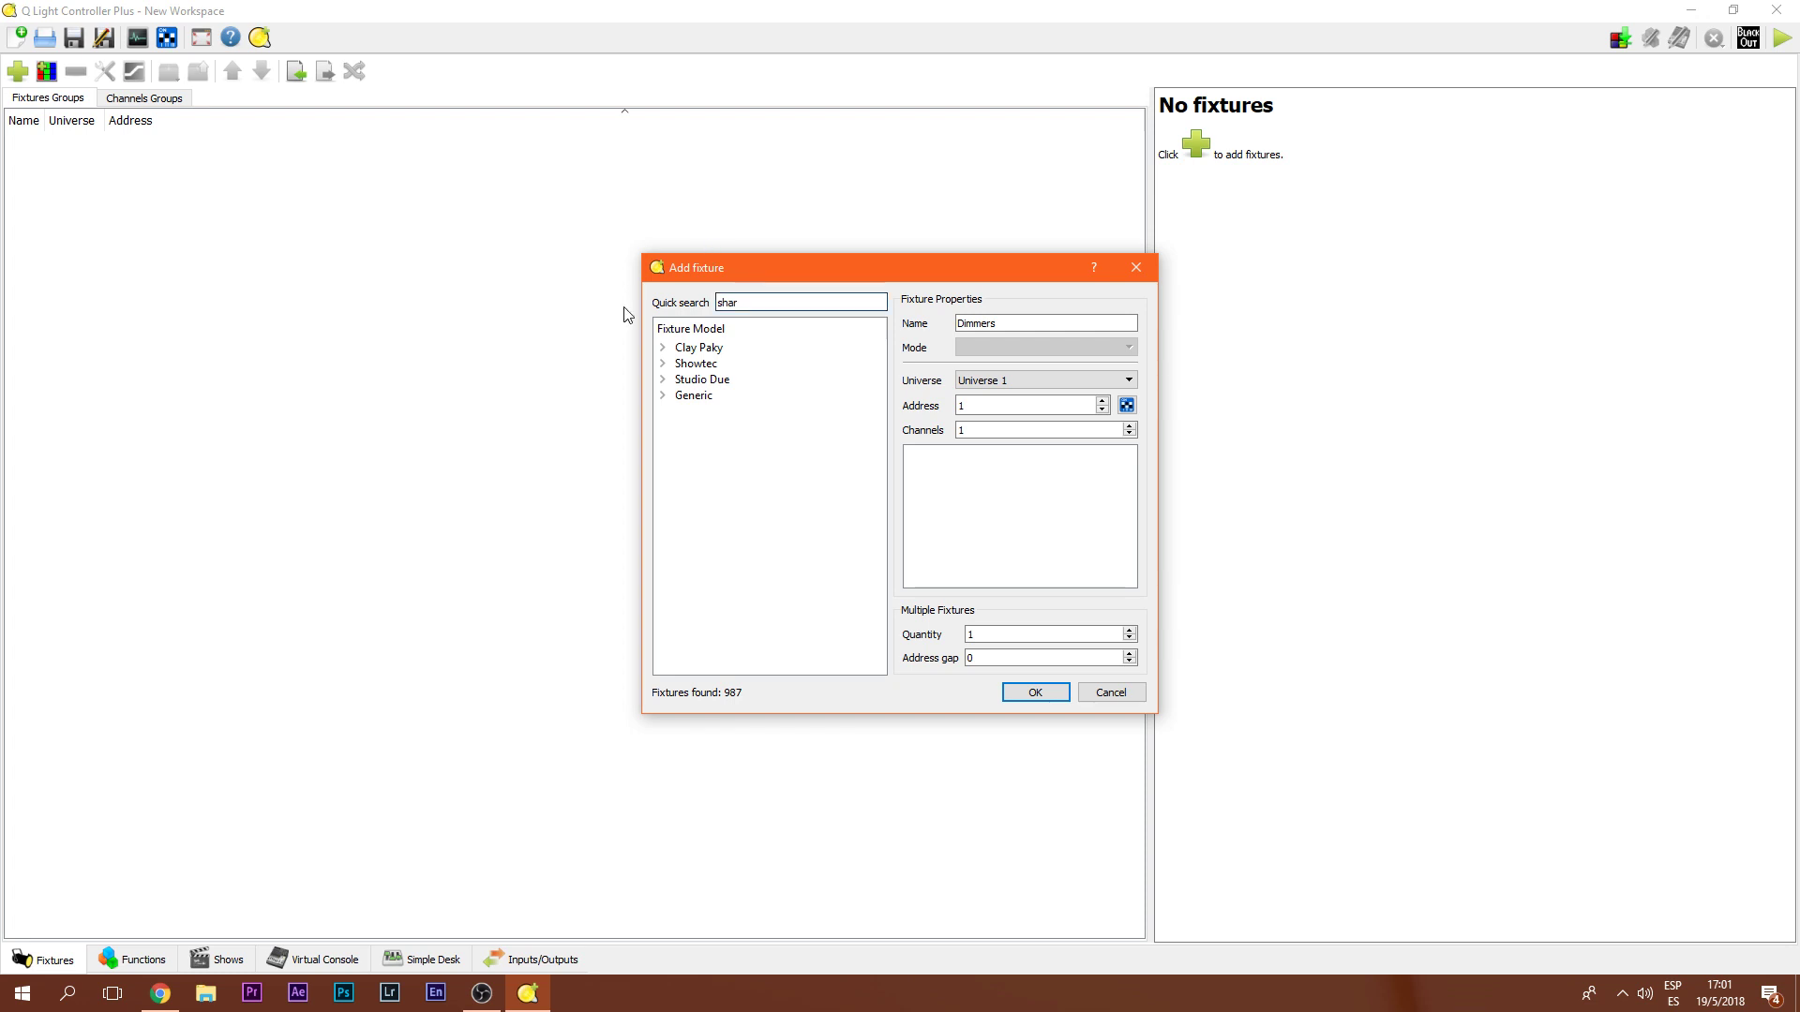
click(662, 347)
click(684, 364)
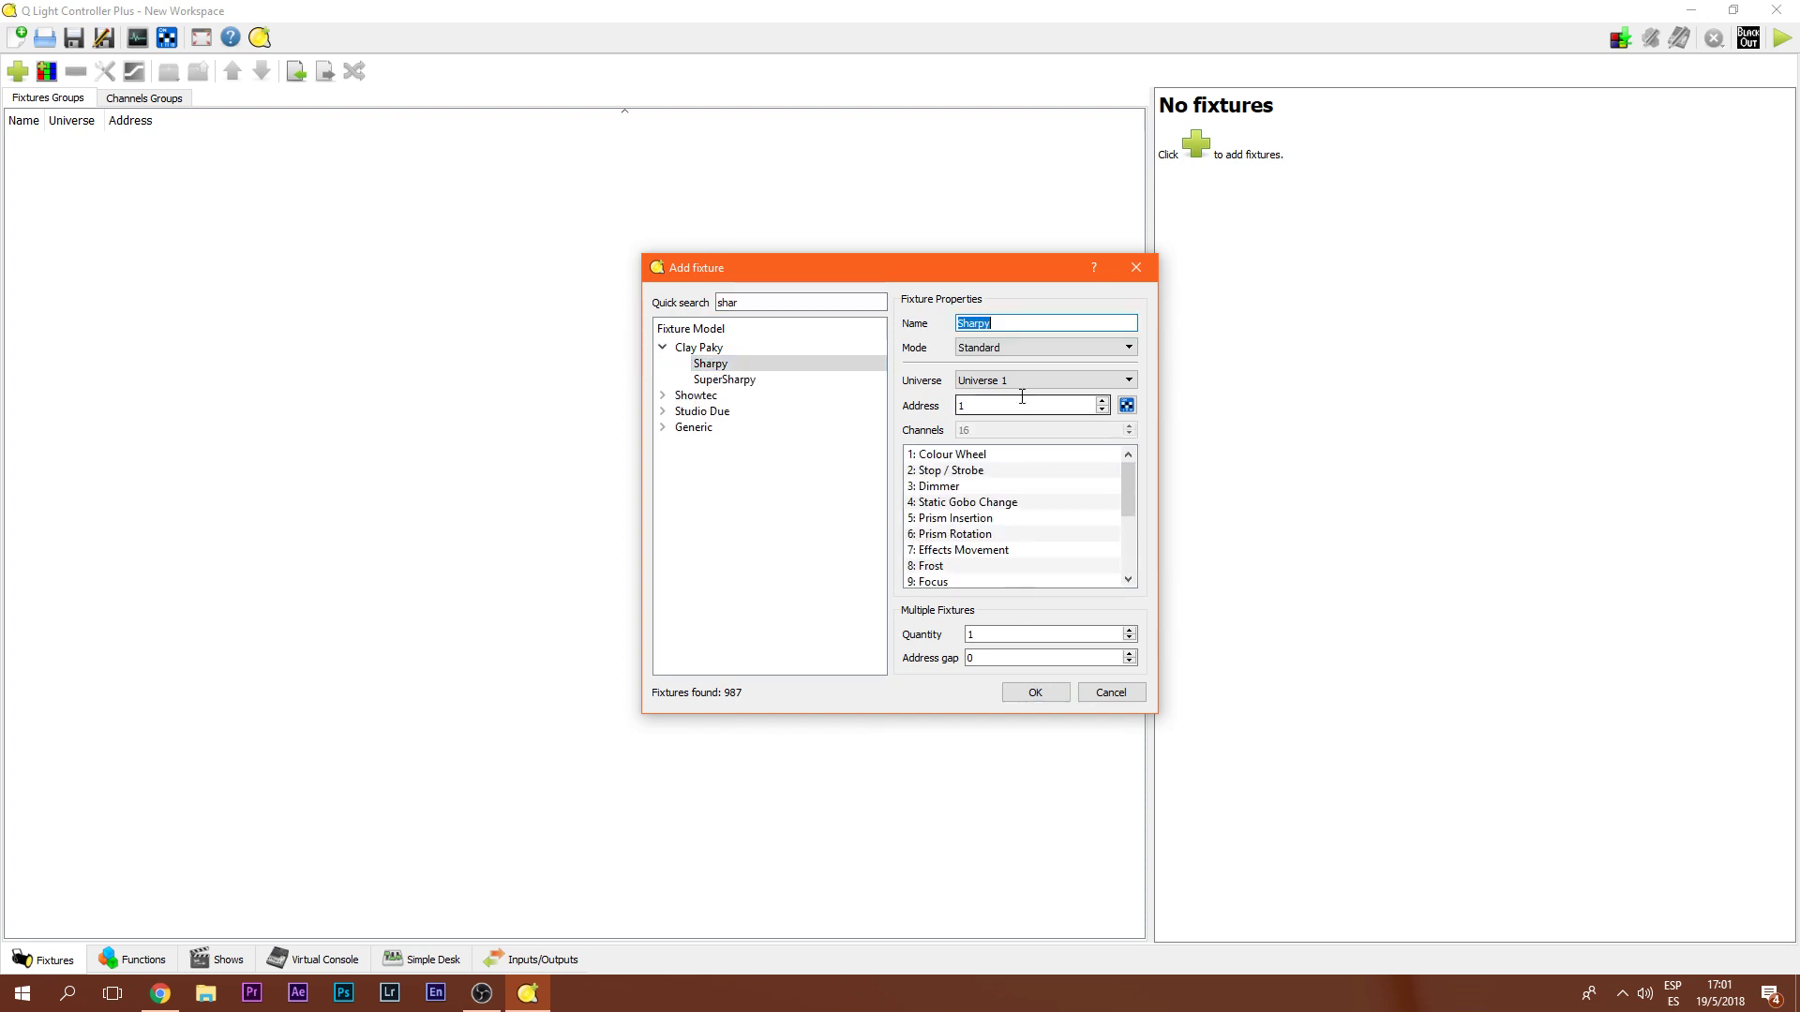
click(1008, 635)
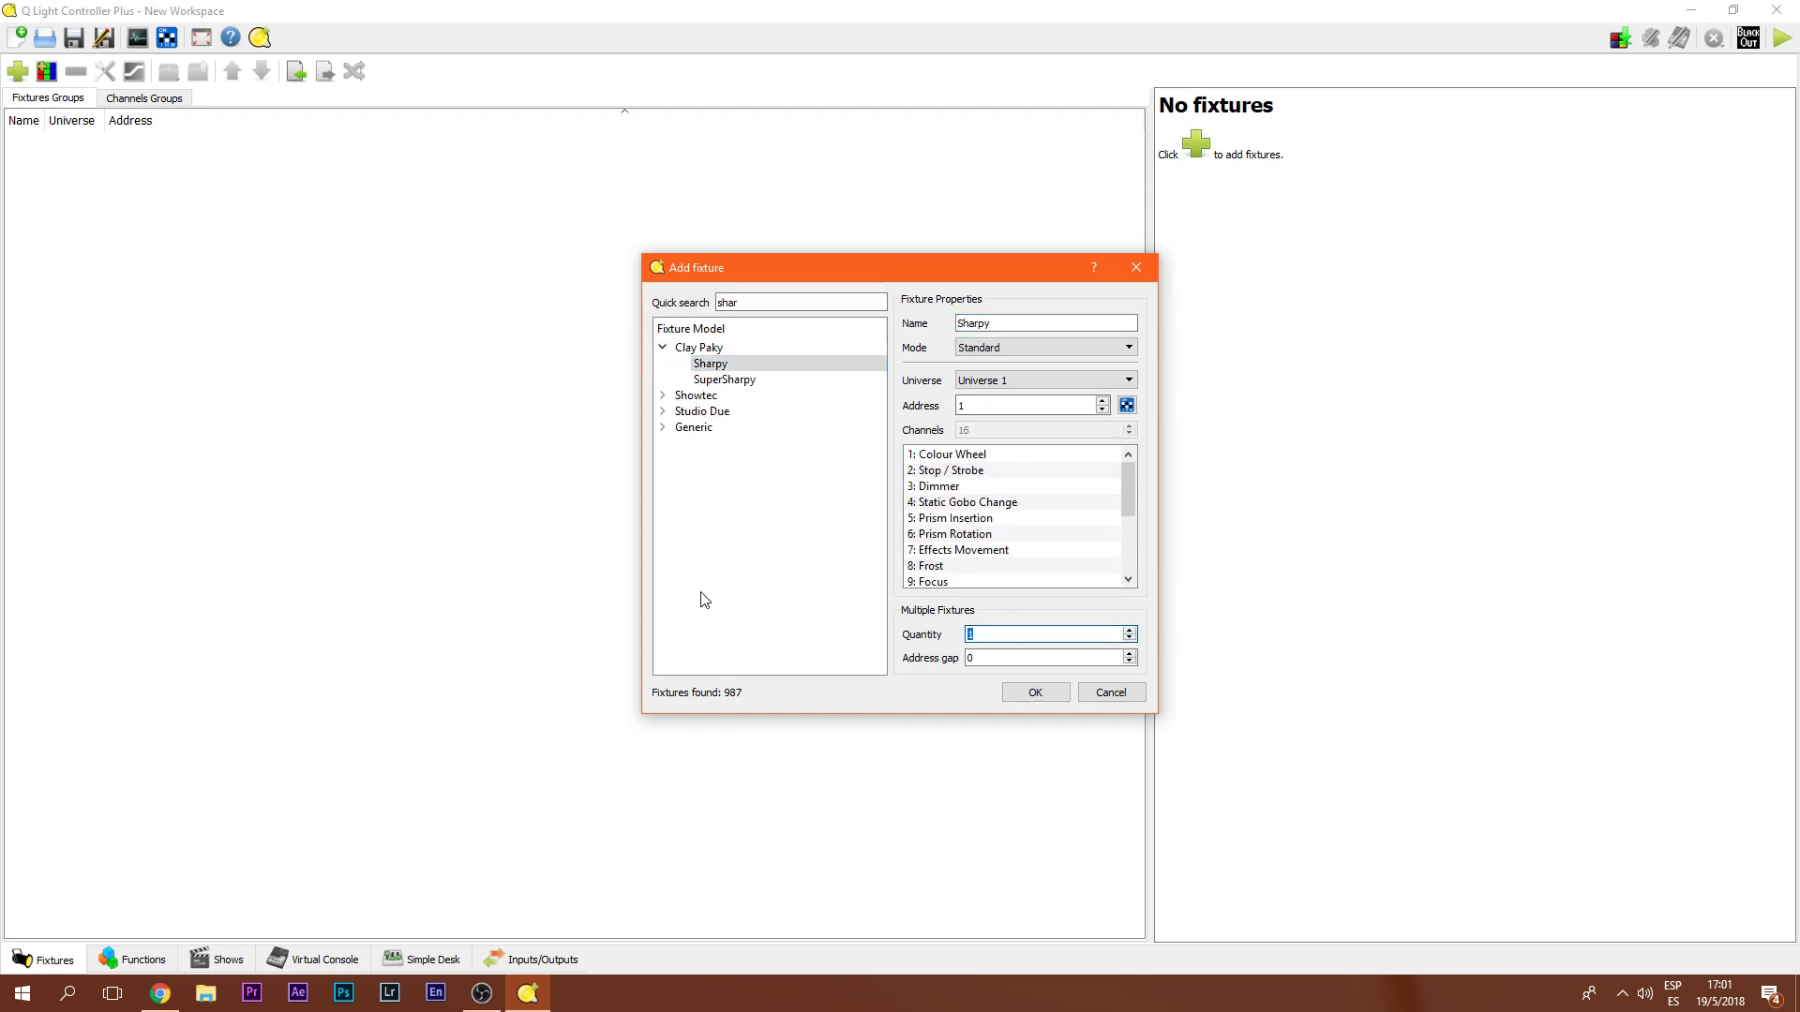
click(1035, 692)
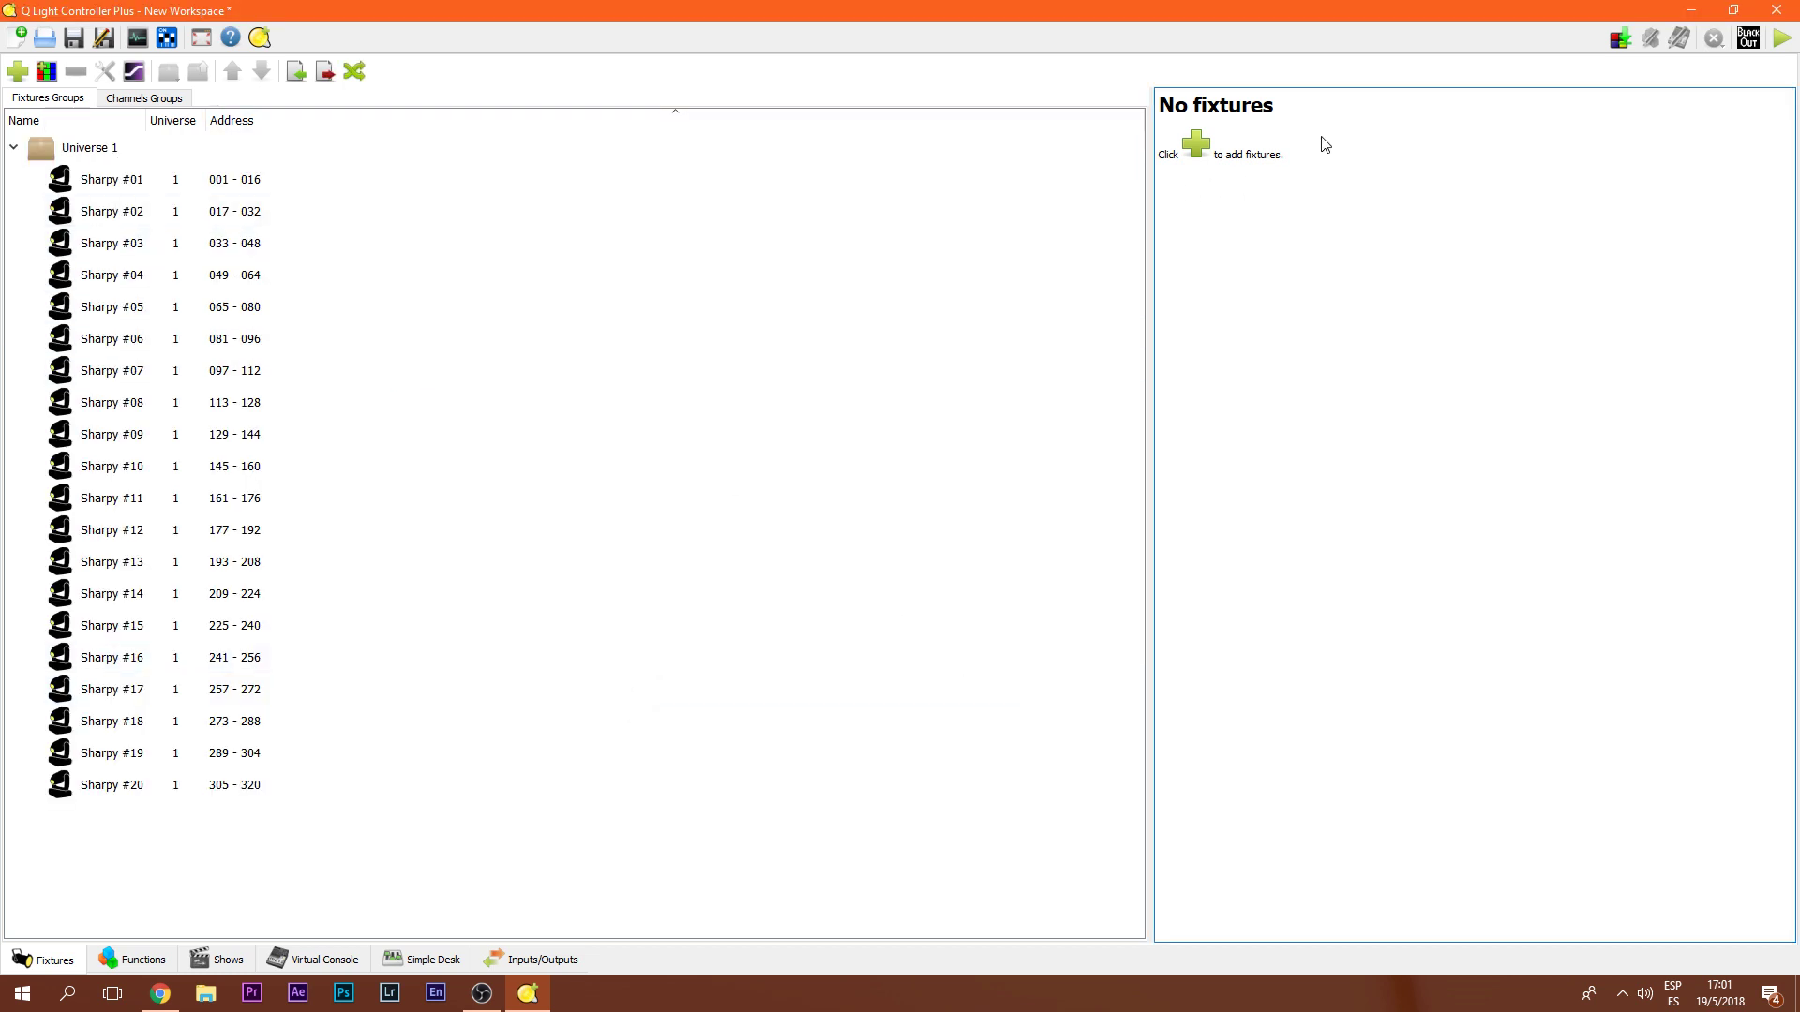
- Look at the channel groups list, and examine the channel and address details of the first Sharpy fixtures one after another
click(127, 99)
click(42, 97)
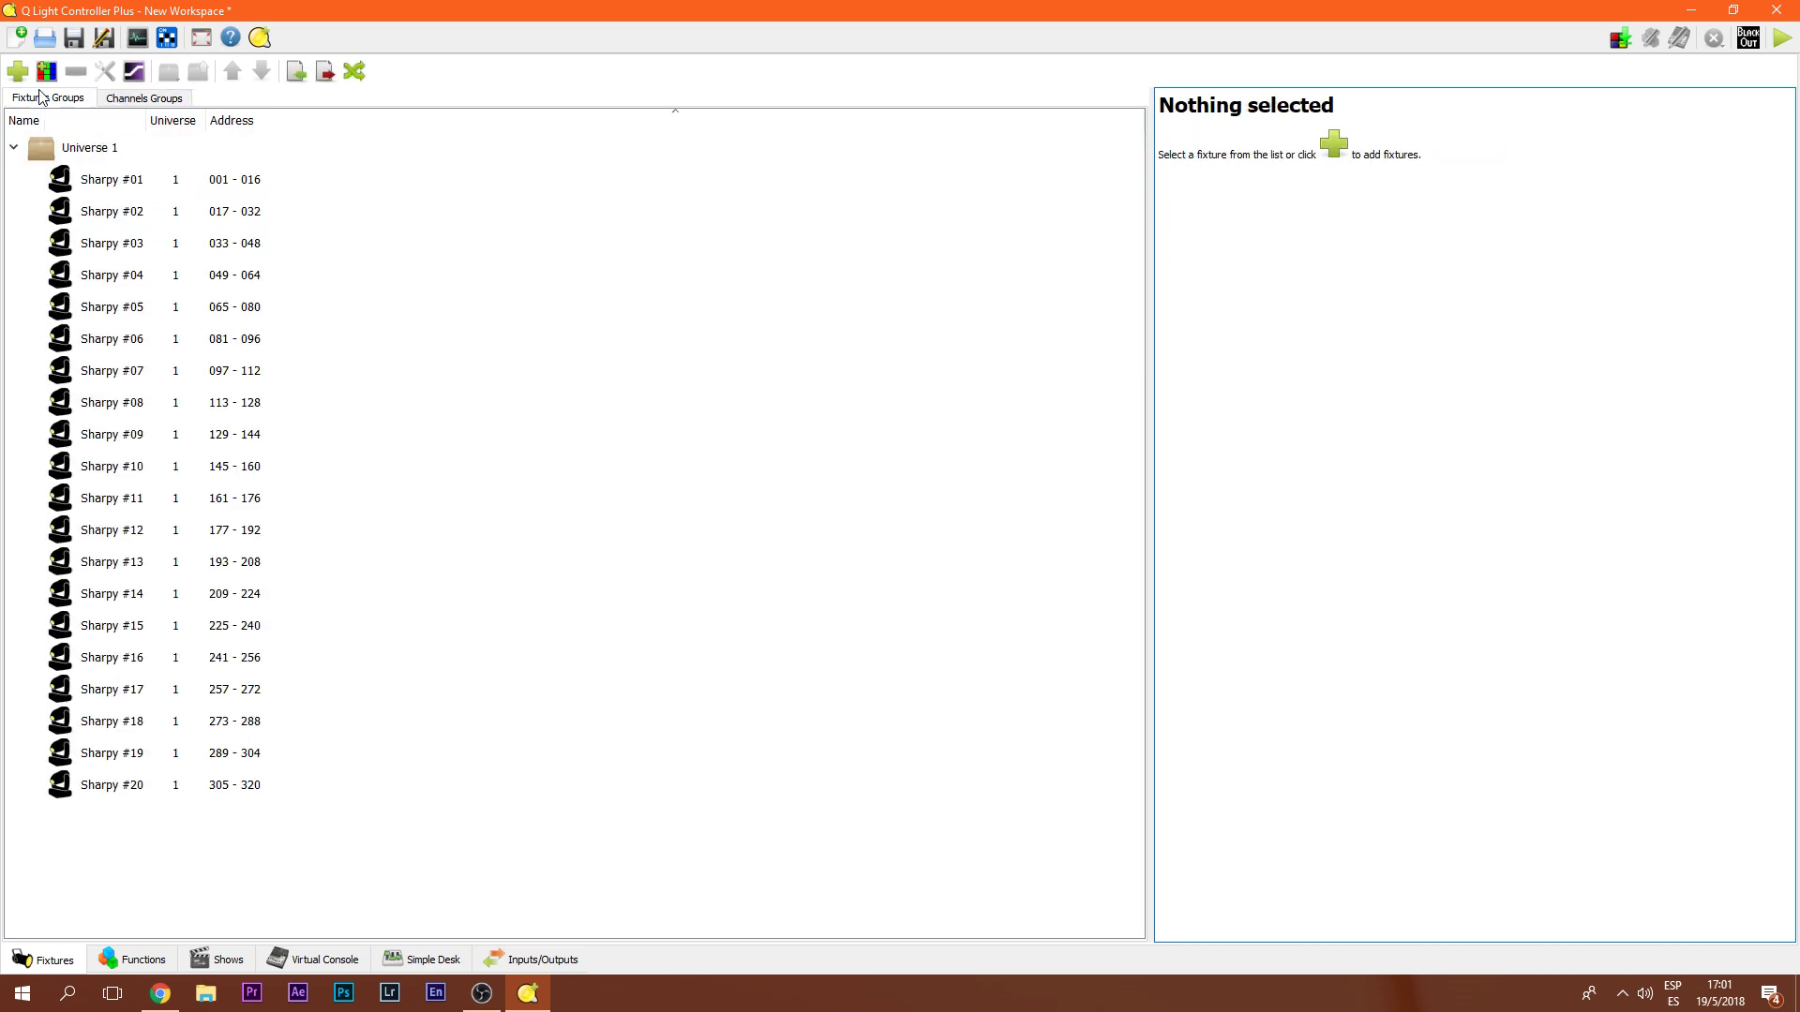
click(106, 182)
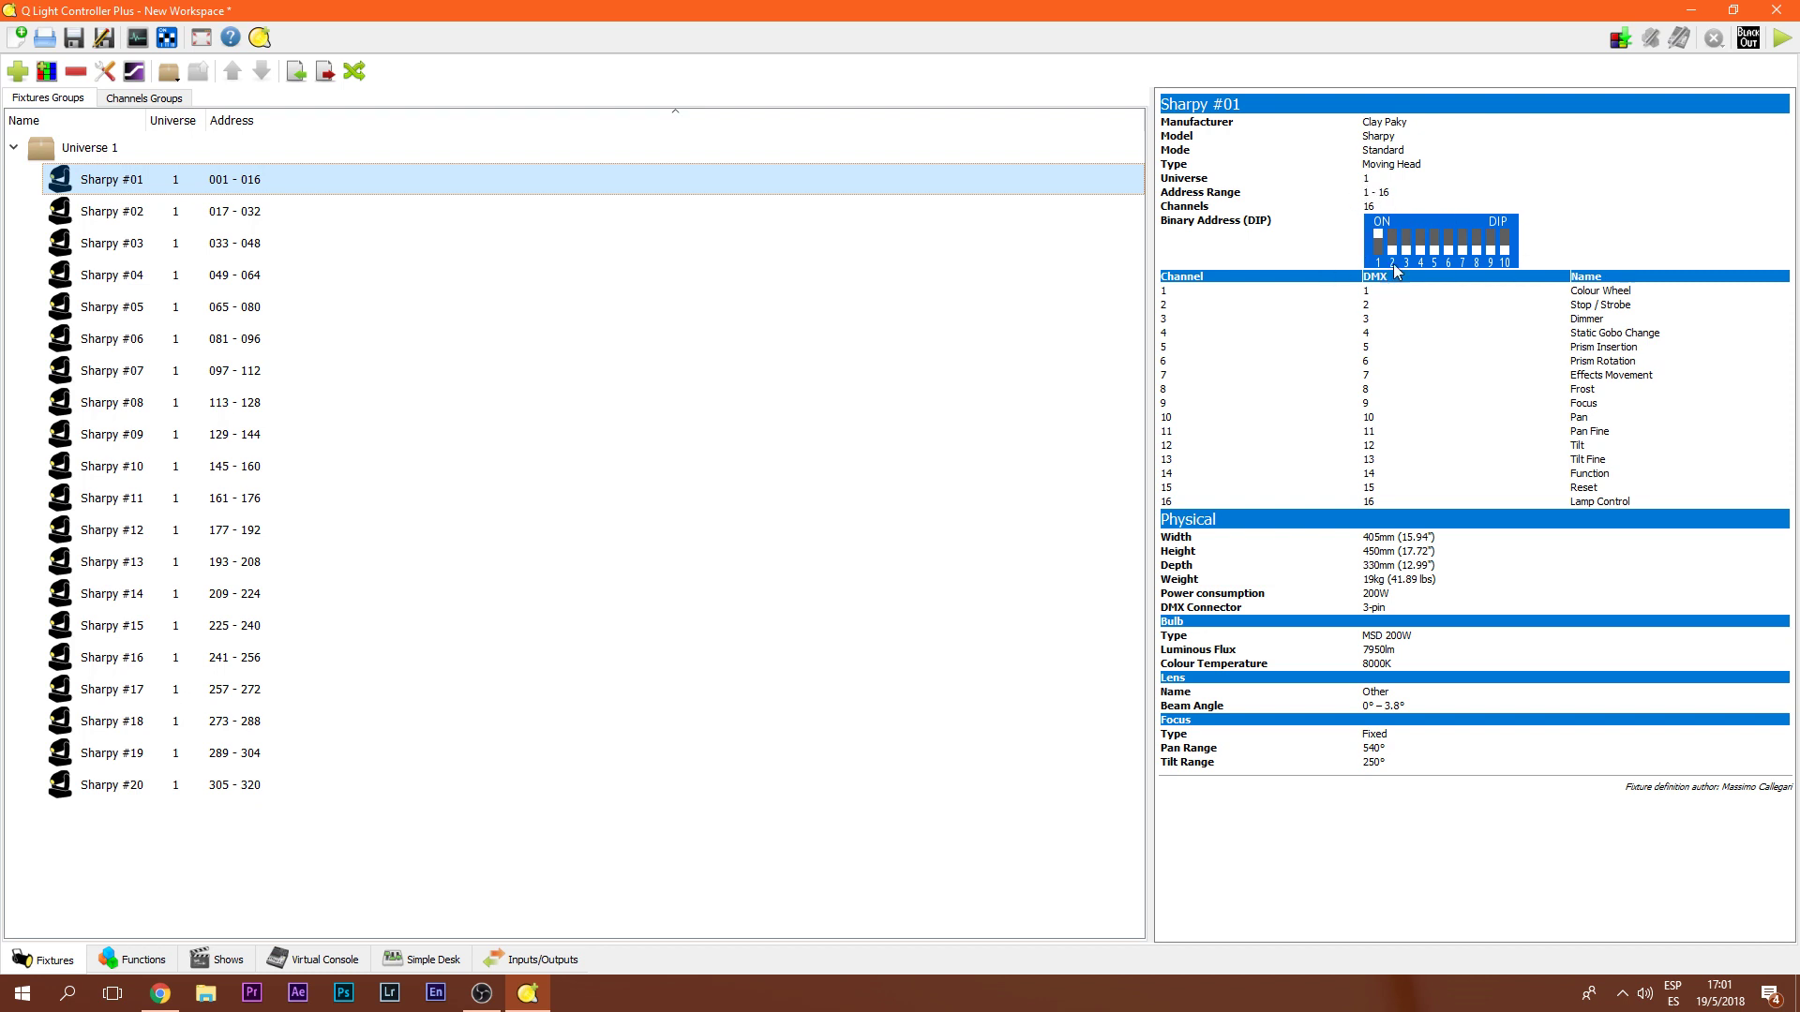
click(805, 216)
key(Down)
key(Down)
key(Down)
key(Down)
key(Down)
key(Down)
key(Down)
key(Down)
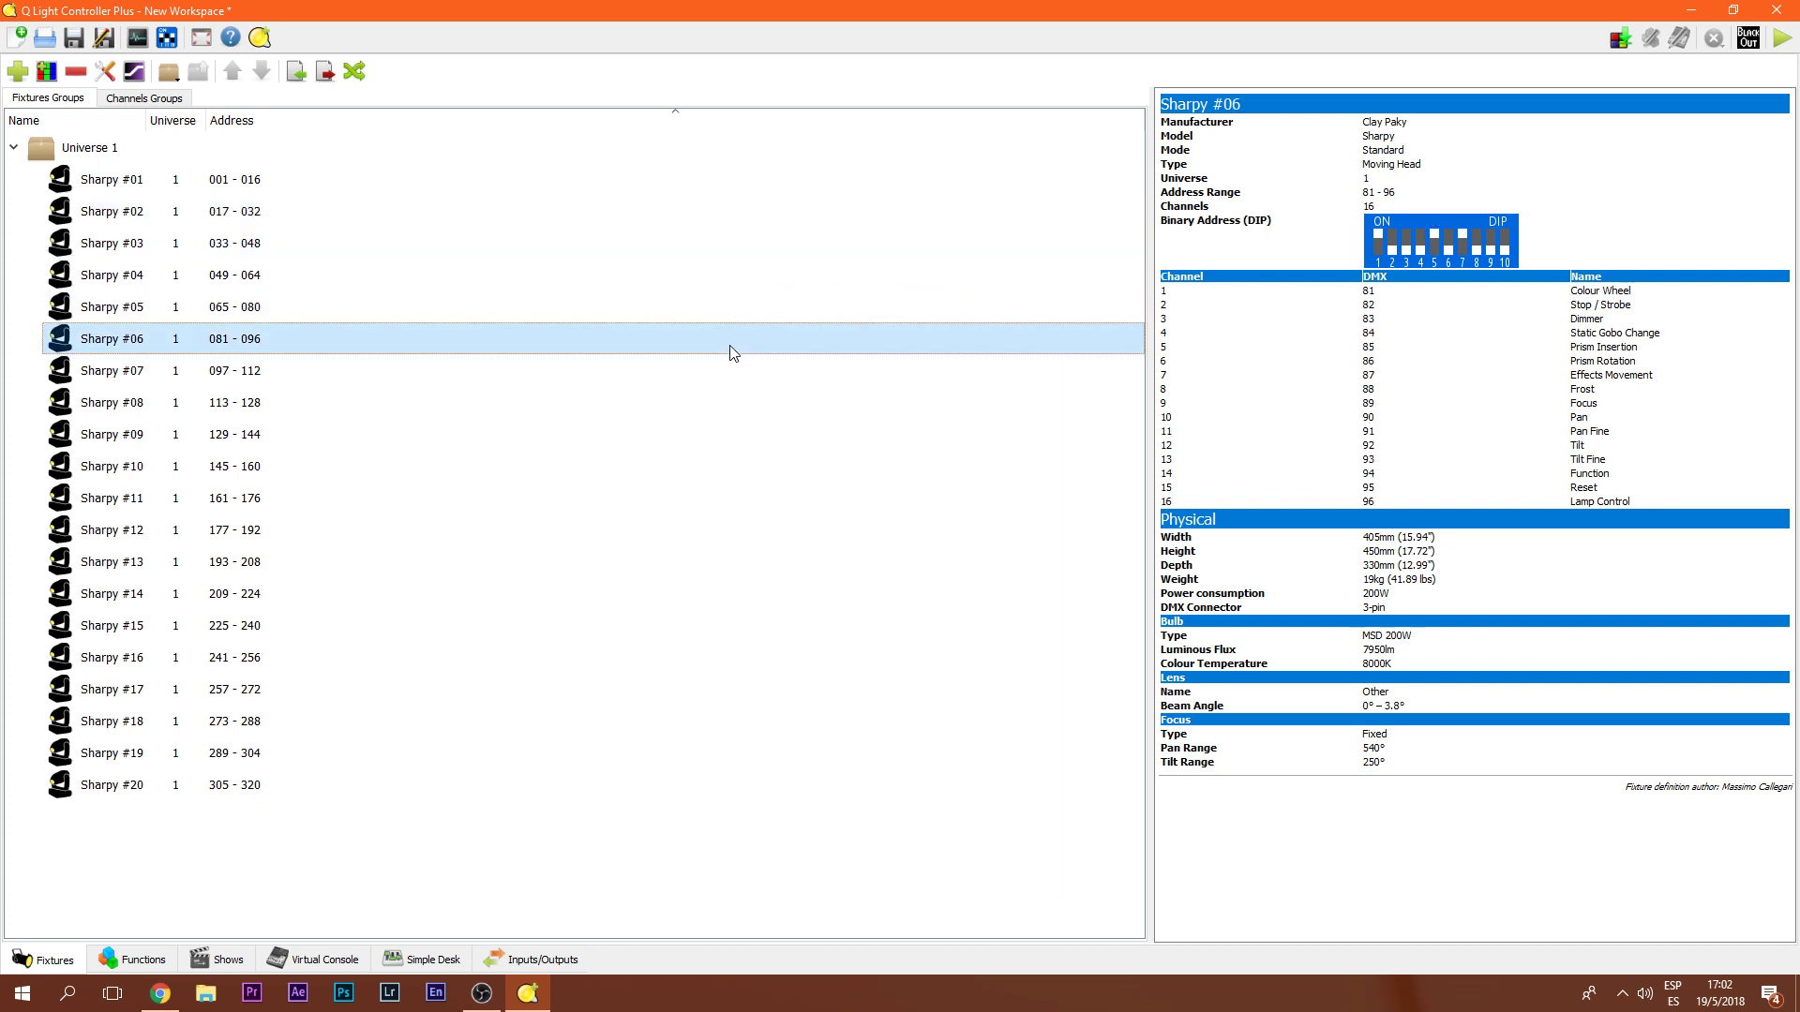
- Compare the DMX address ranges and DIP switch settings of Sharpy #01, #02 and #03
click(793, 181)
drag(1364, 195, 1385, 201)
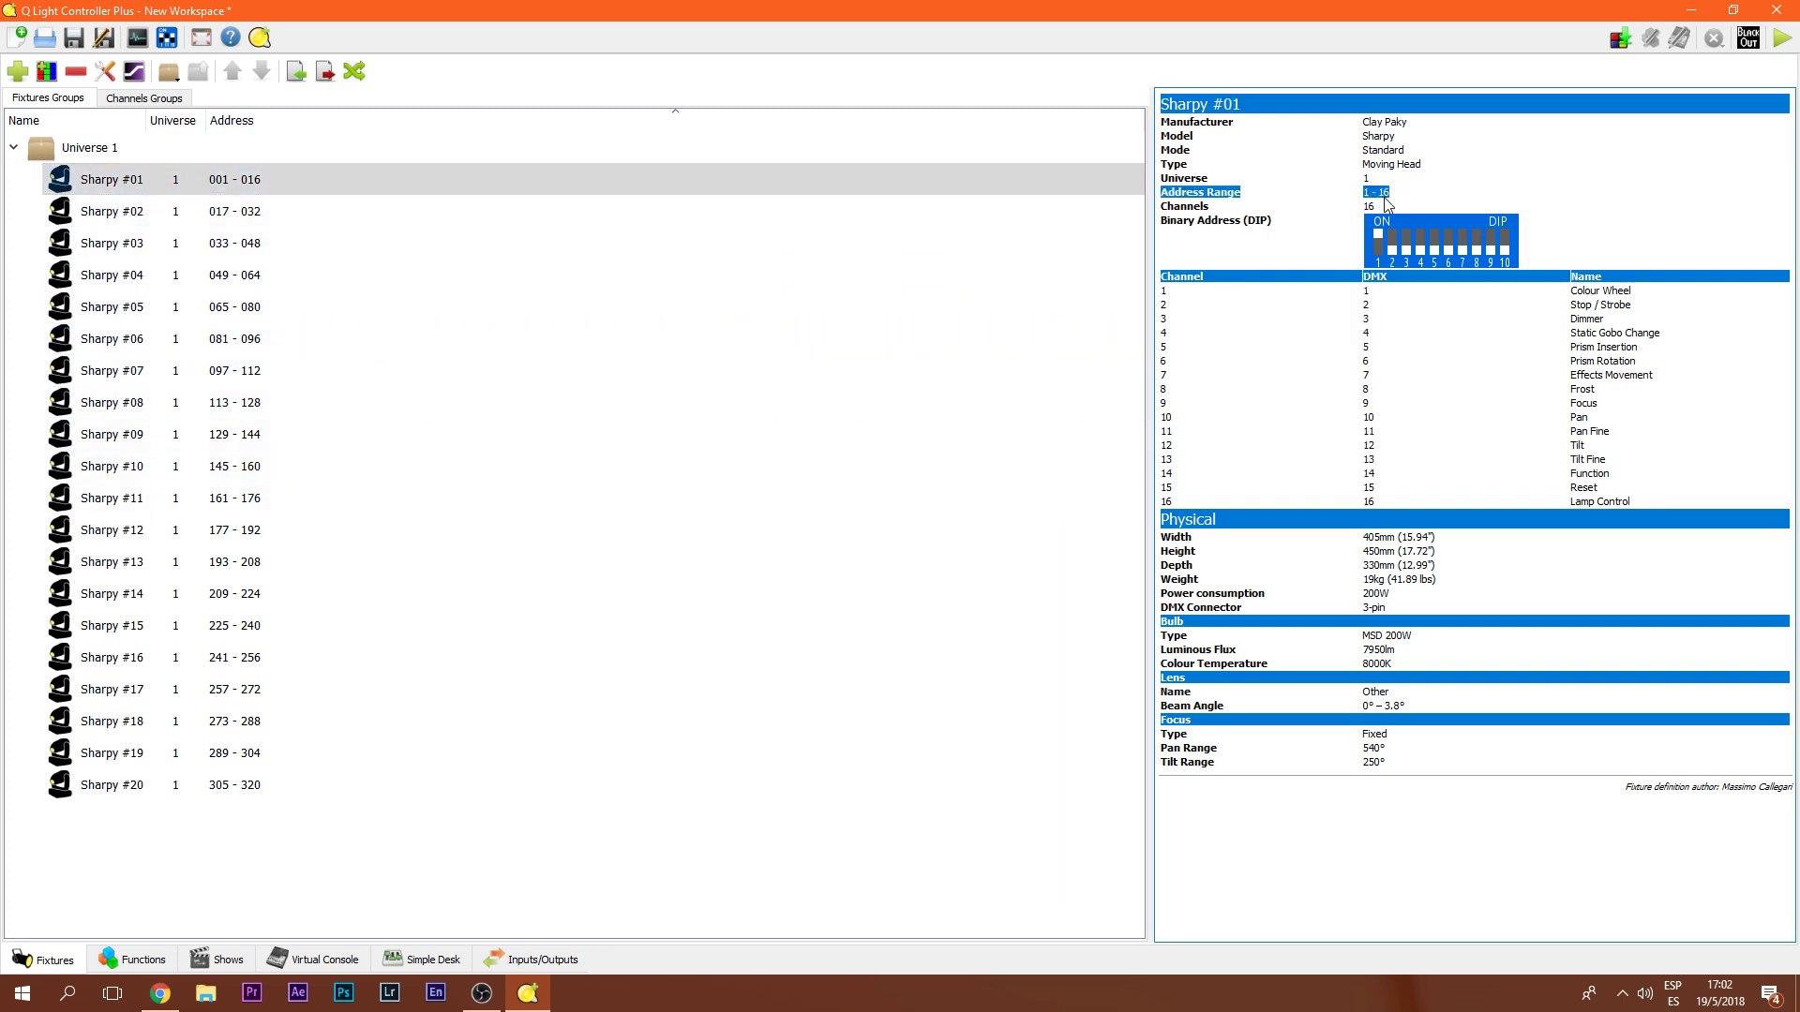
click(934, 212)
click(979, 239)
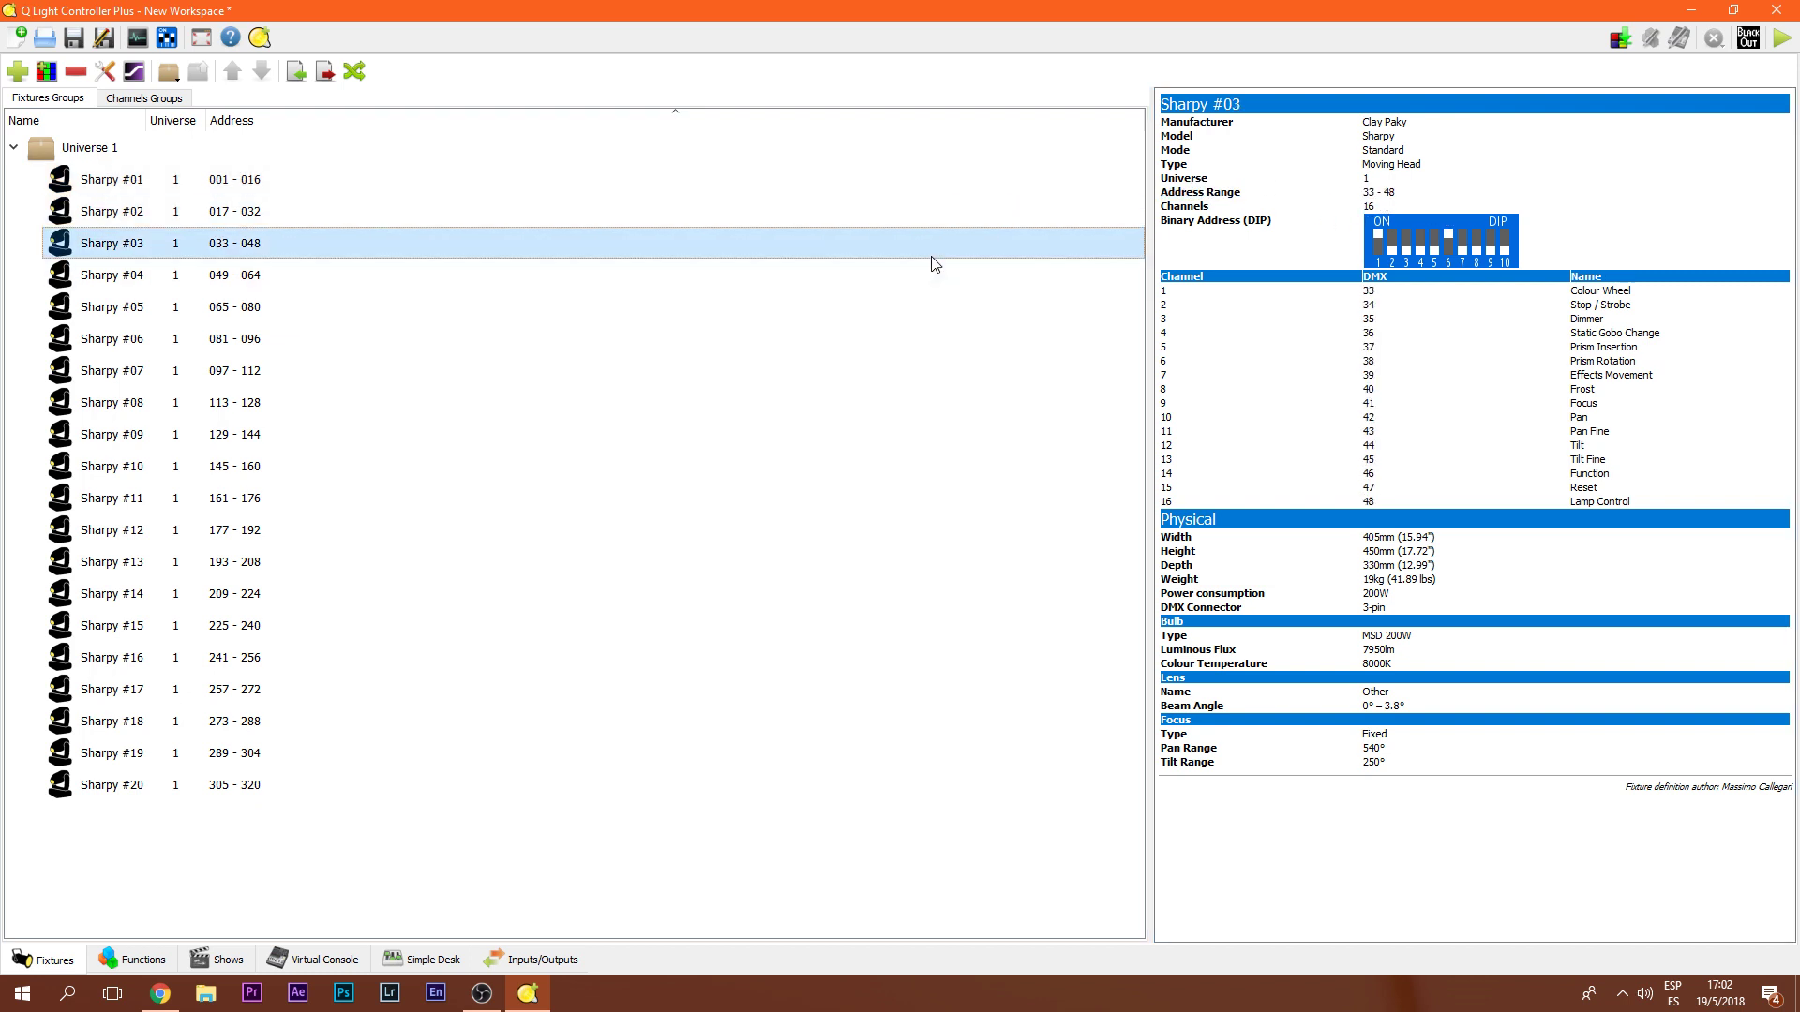
- Look through the Functions, Shows, Virtual Console and Simple Desk workspaces, ending in Inputs/Outputs
click(133, 959)
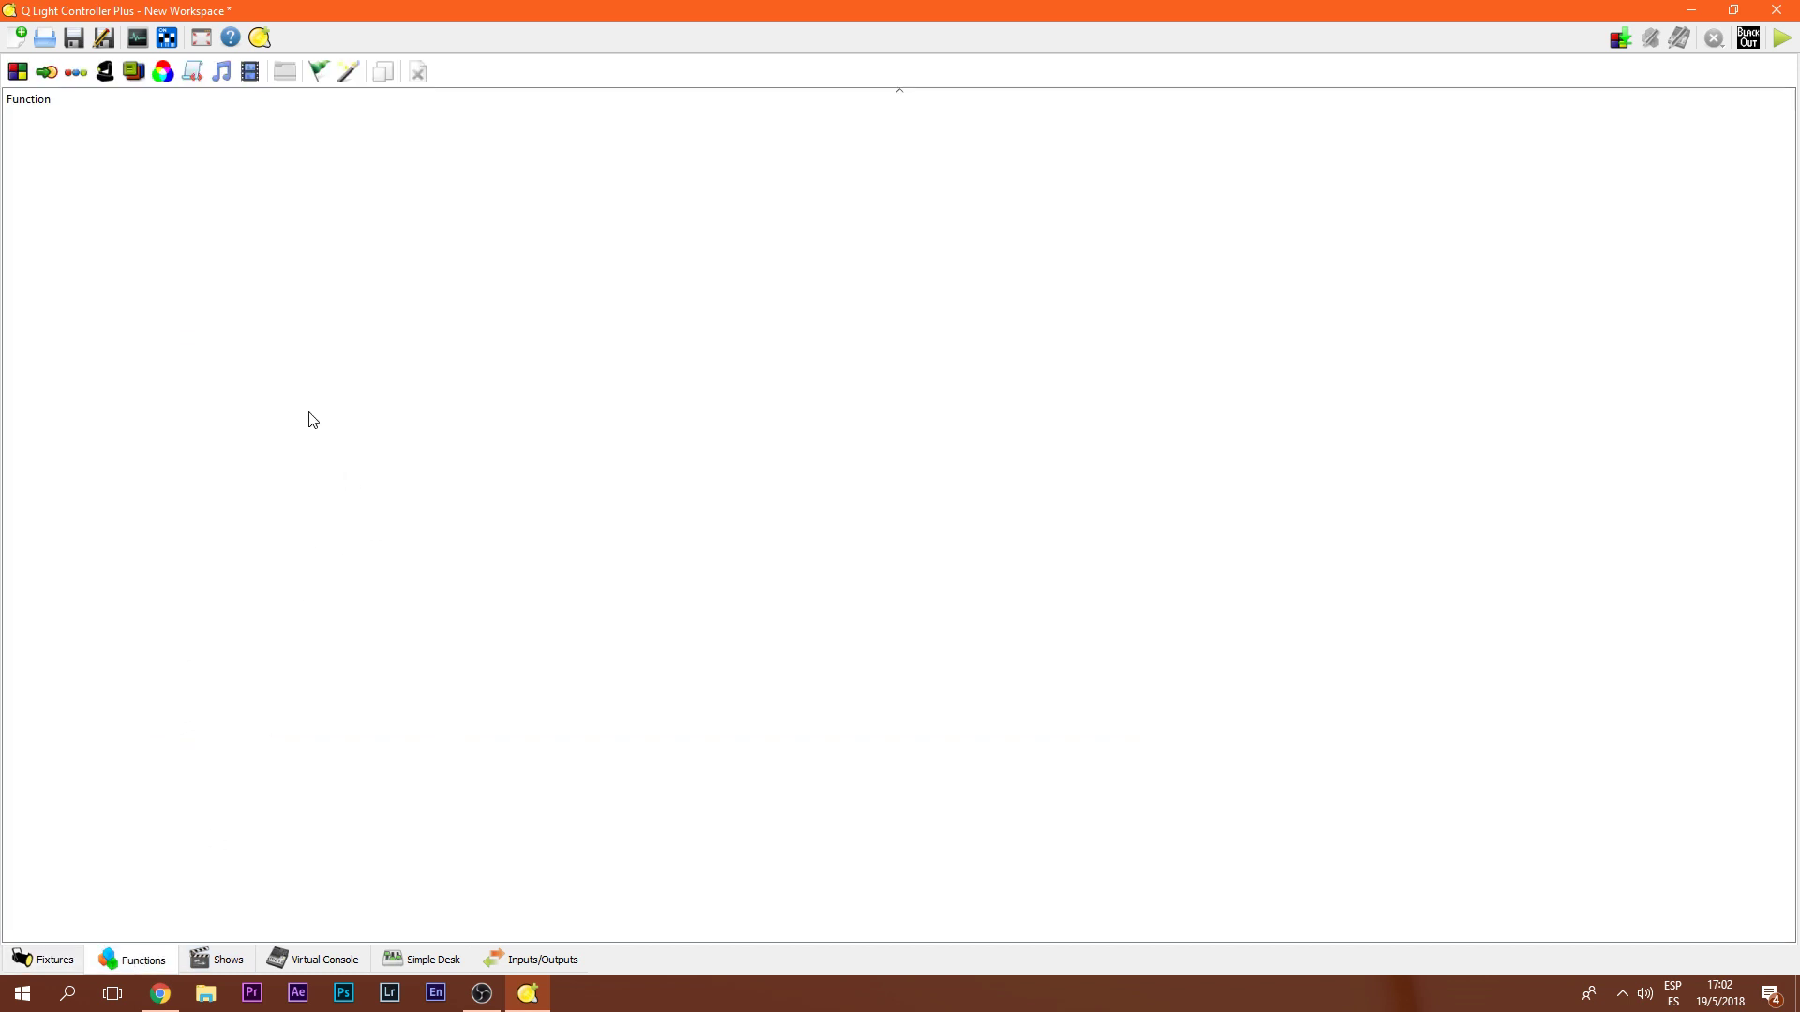
click(215, 959)
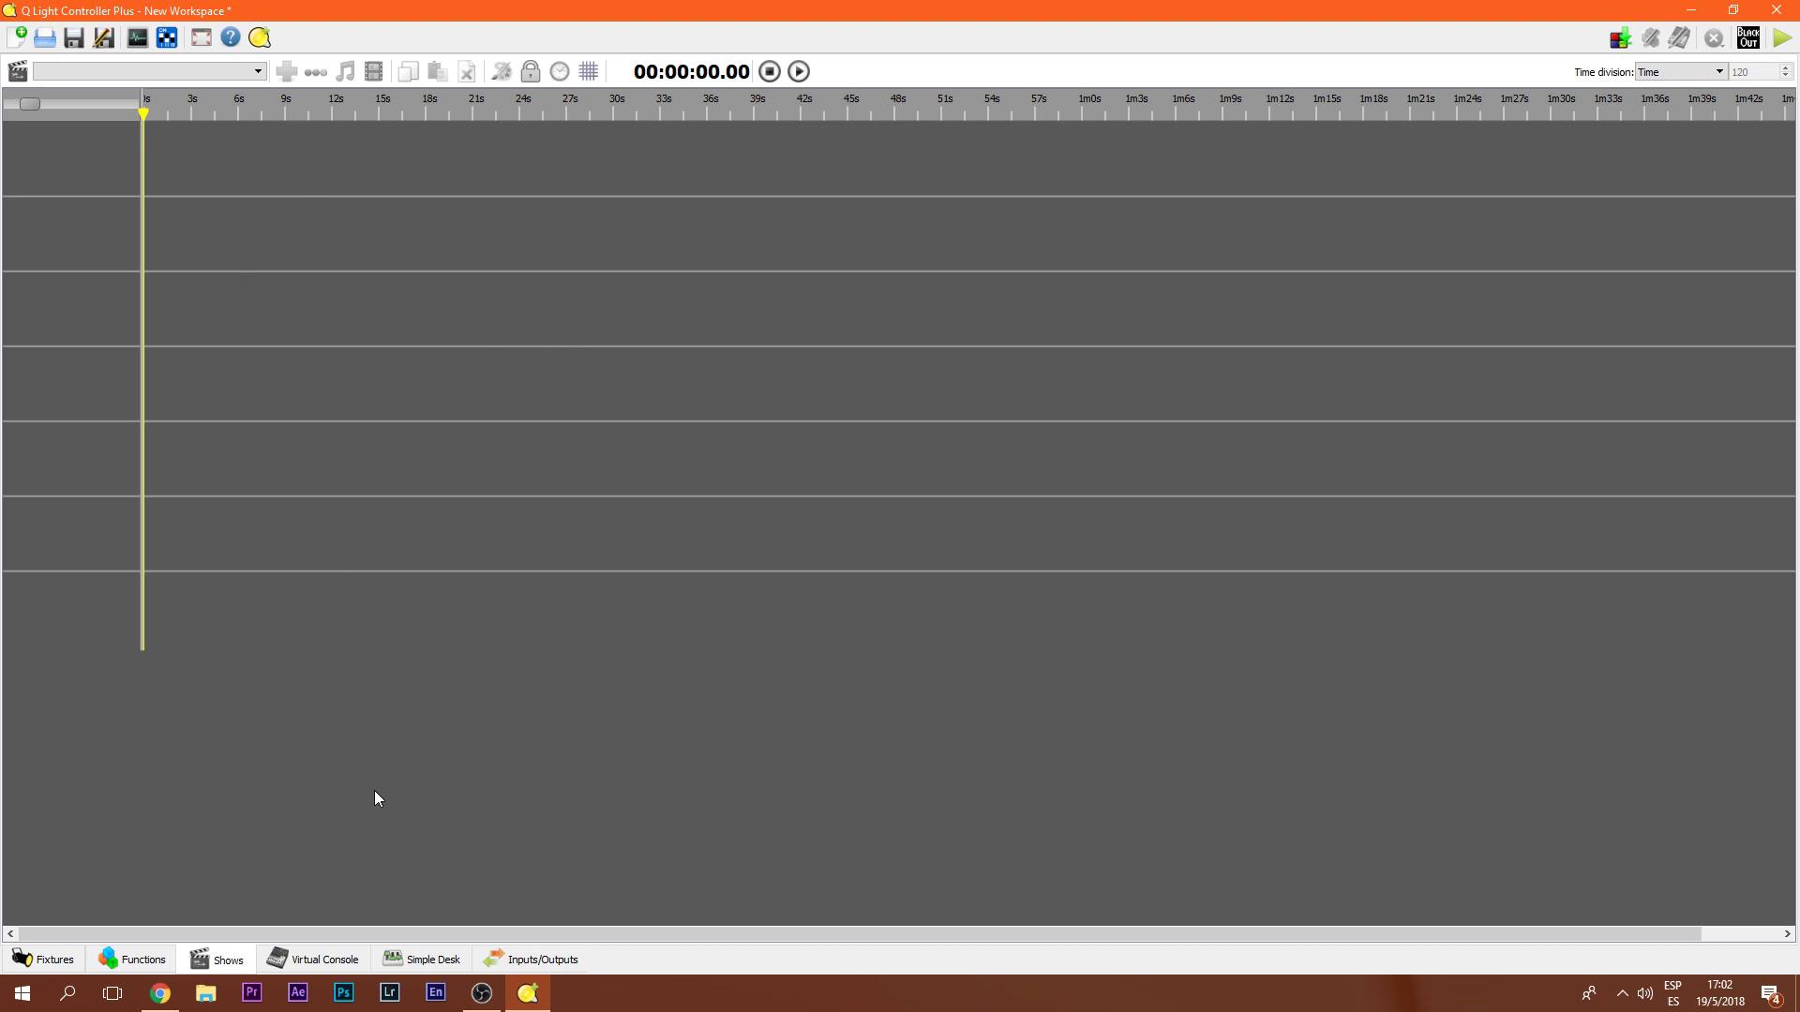
click(324, 961)
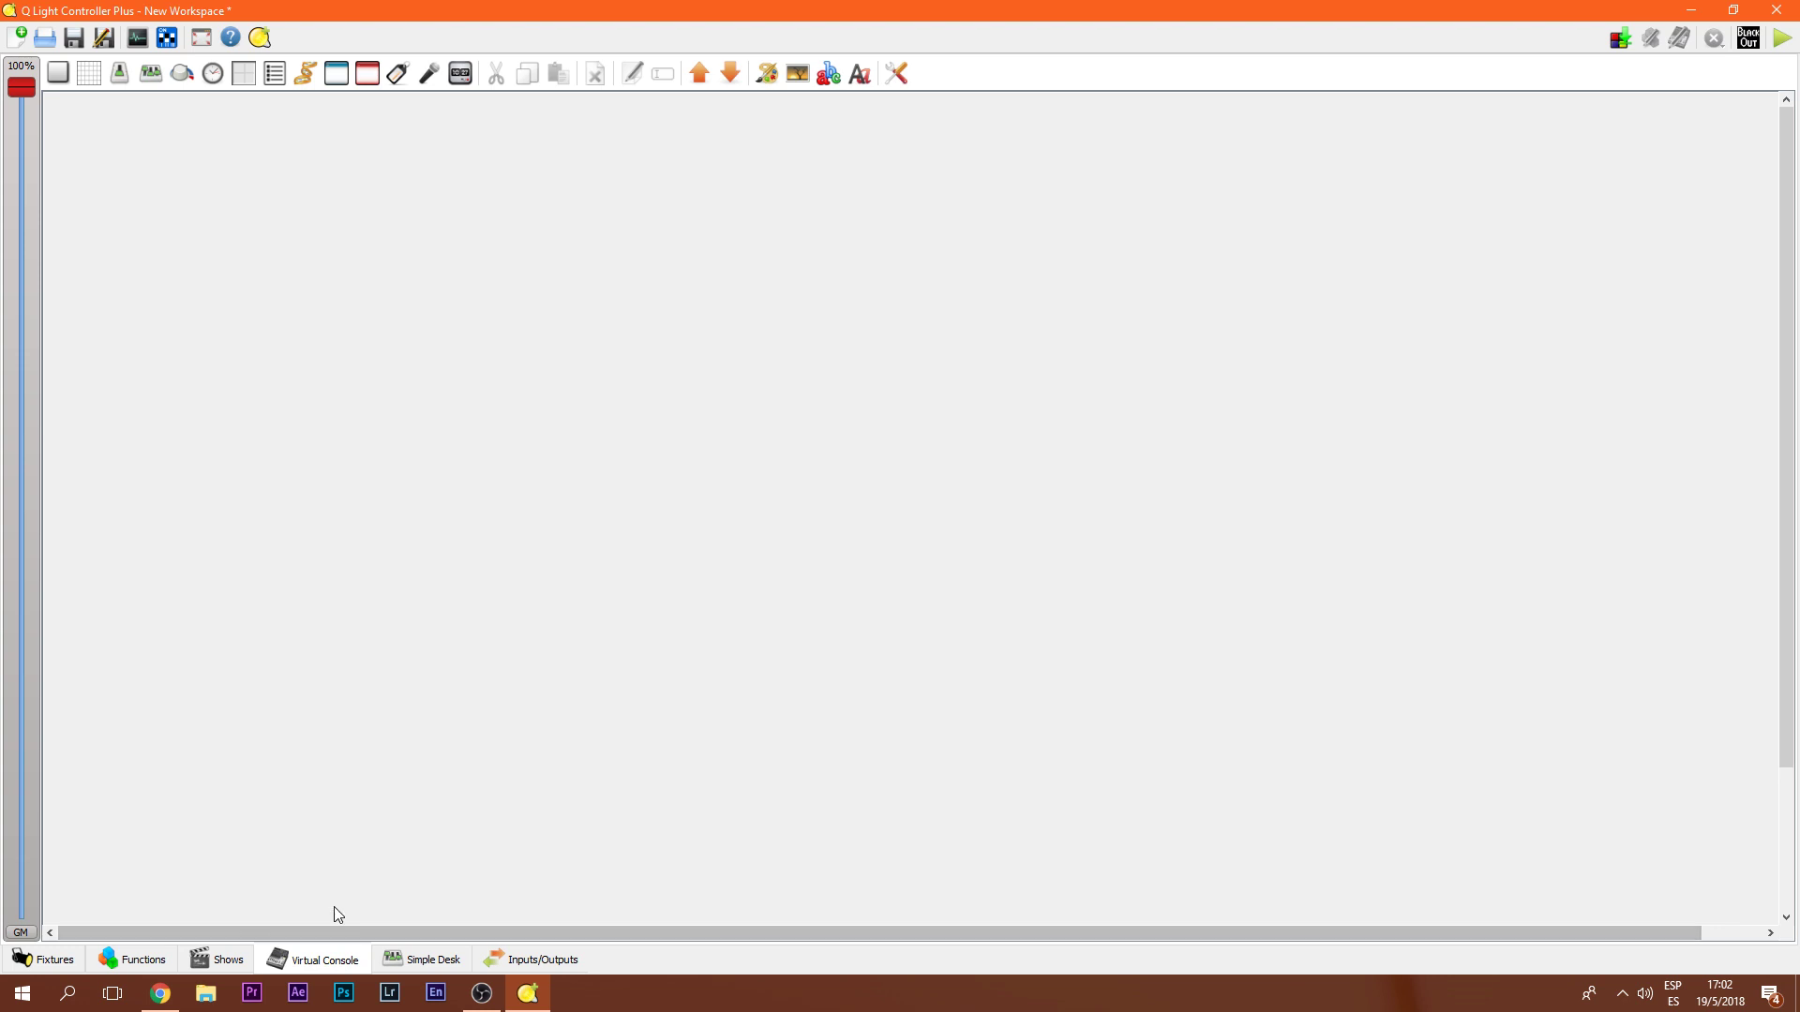
scroll(508, 734, down, 3)
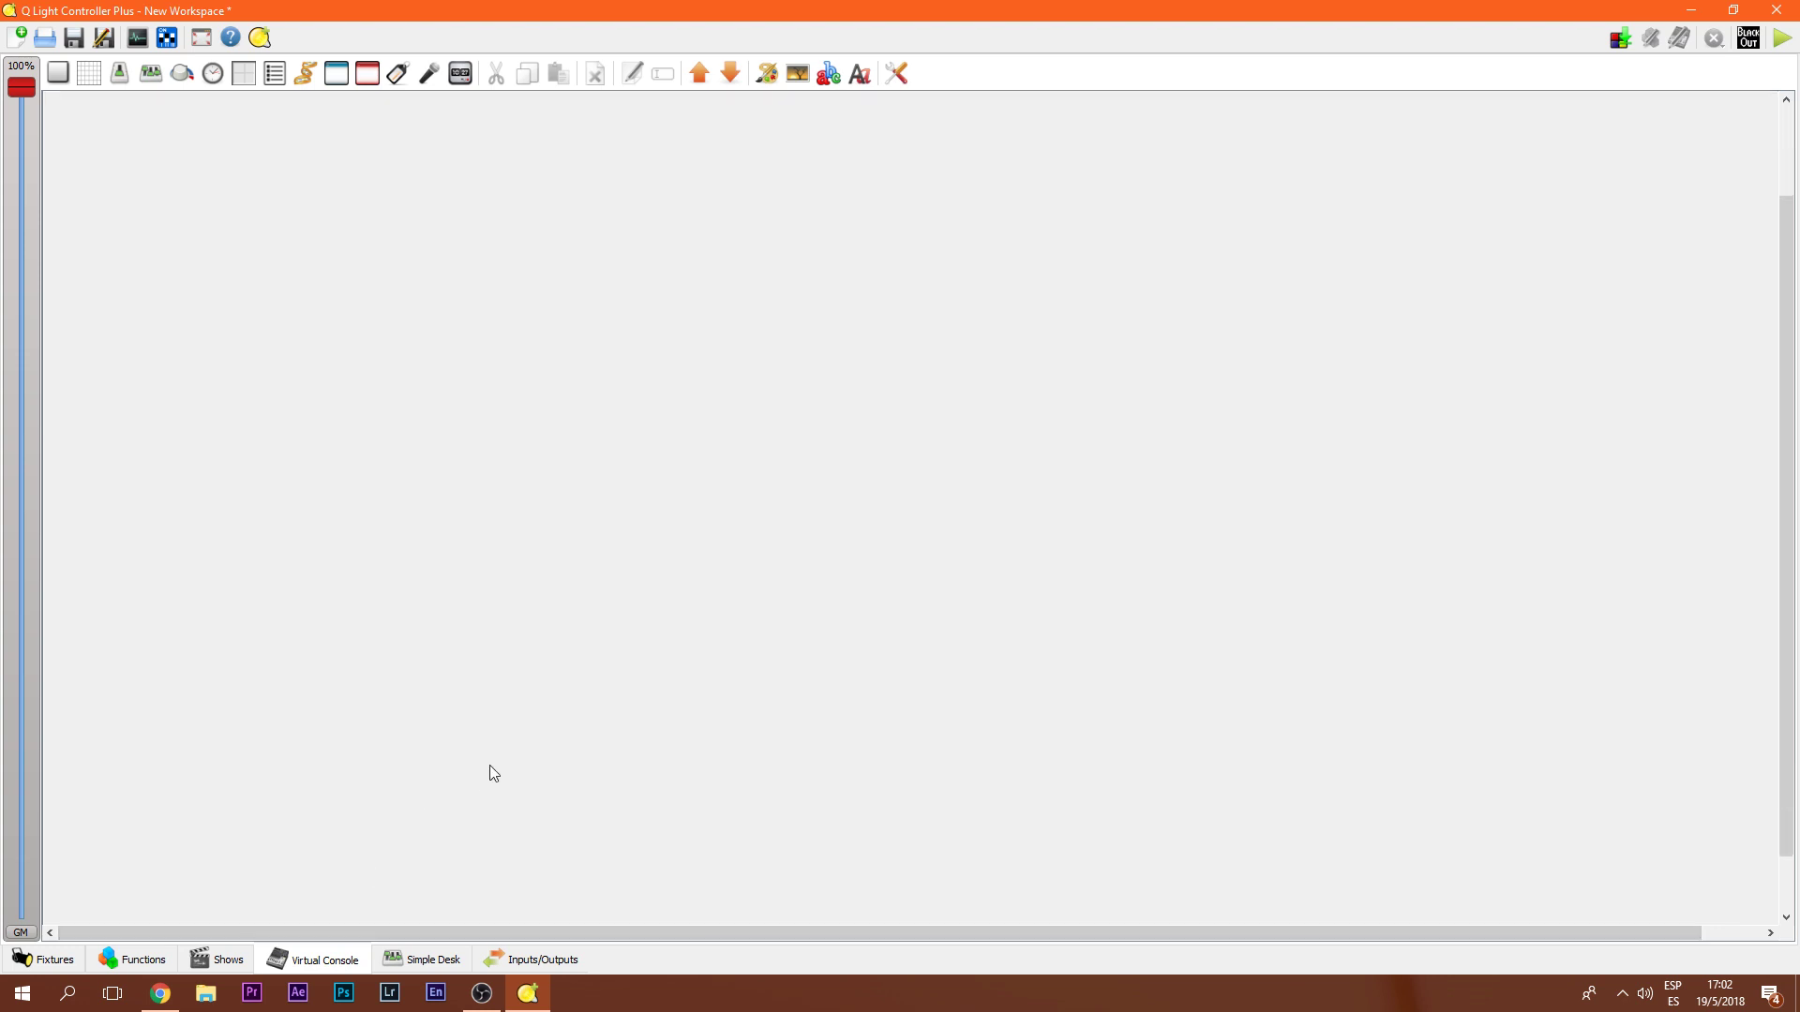
click(159, 962)
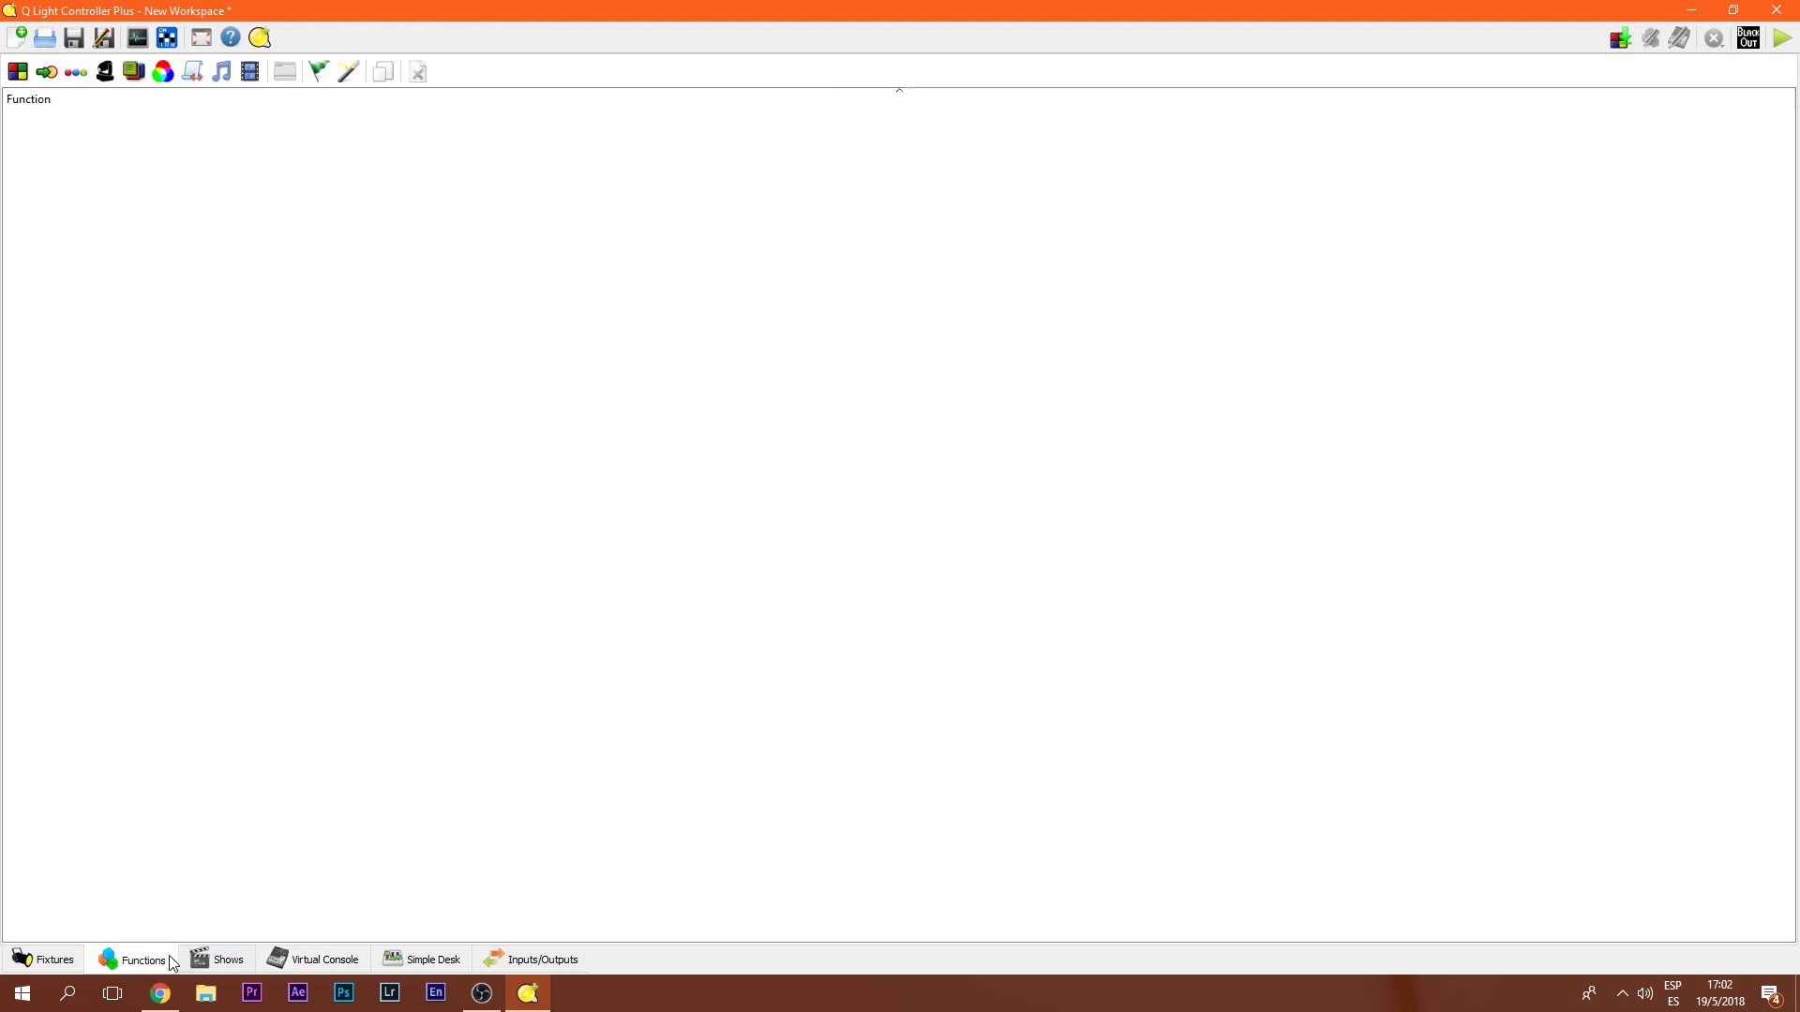
click(405, 958)
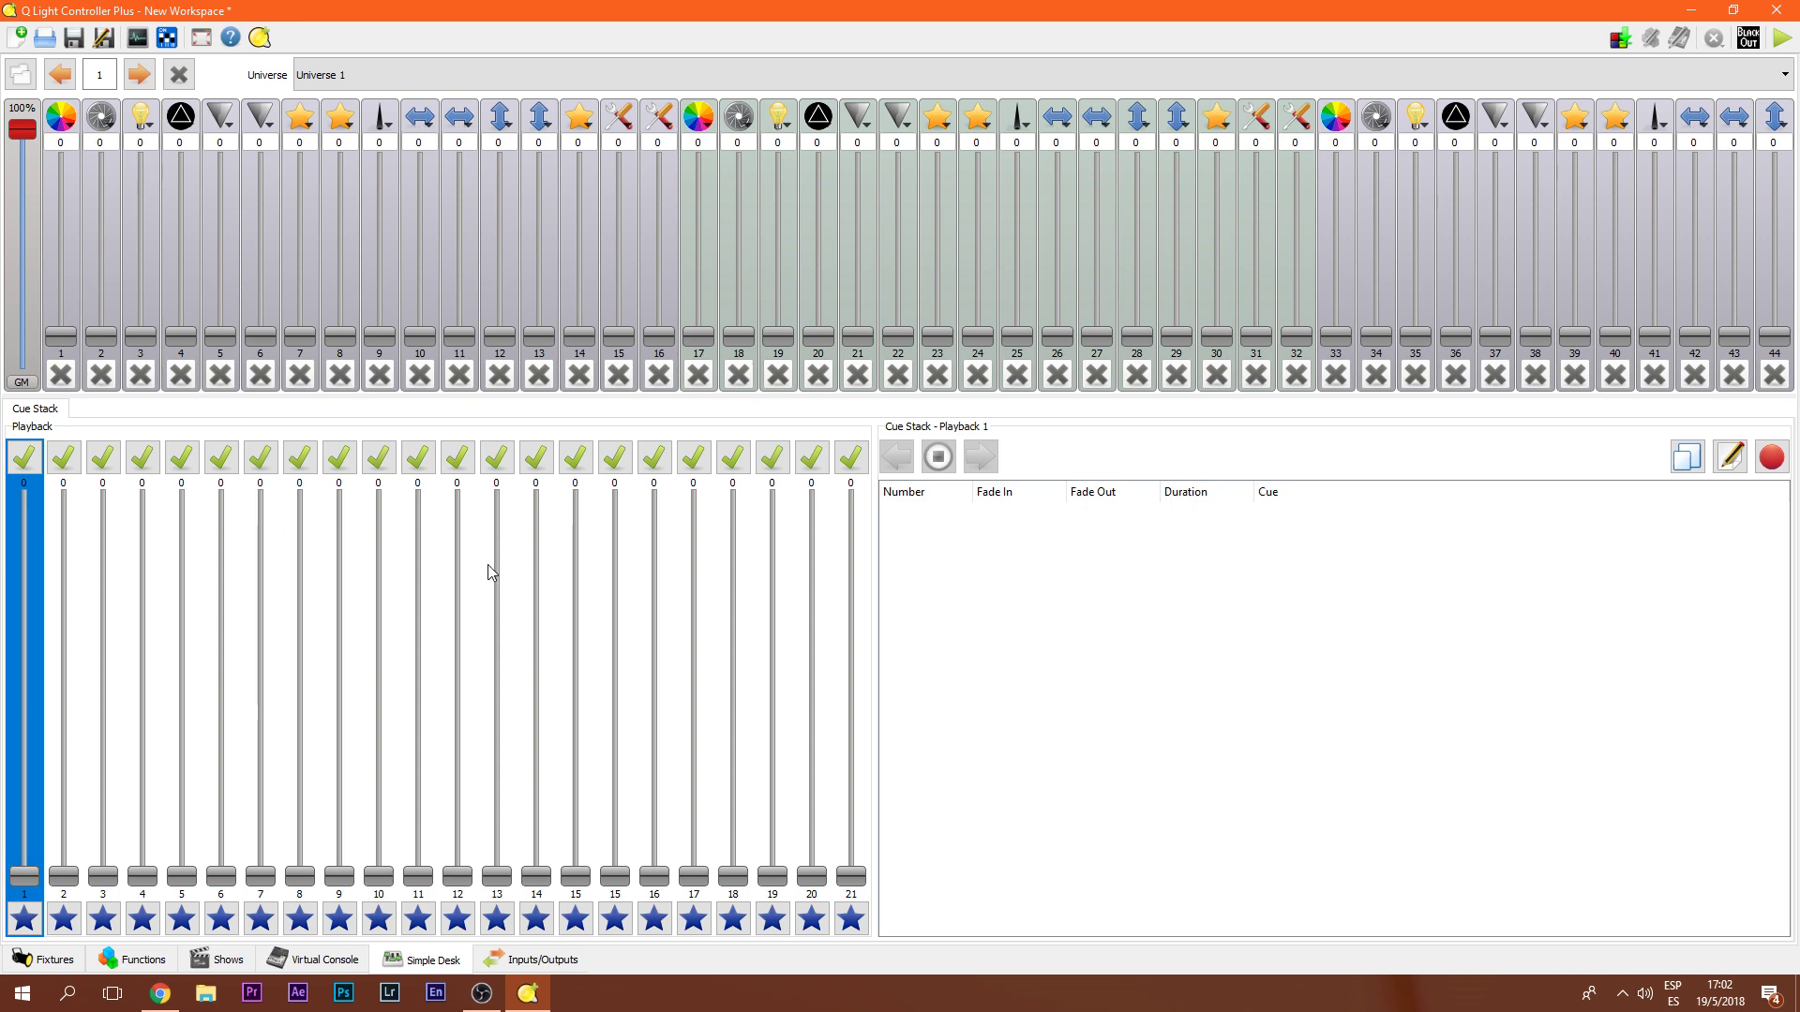
click(518, 962)
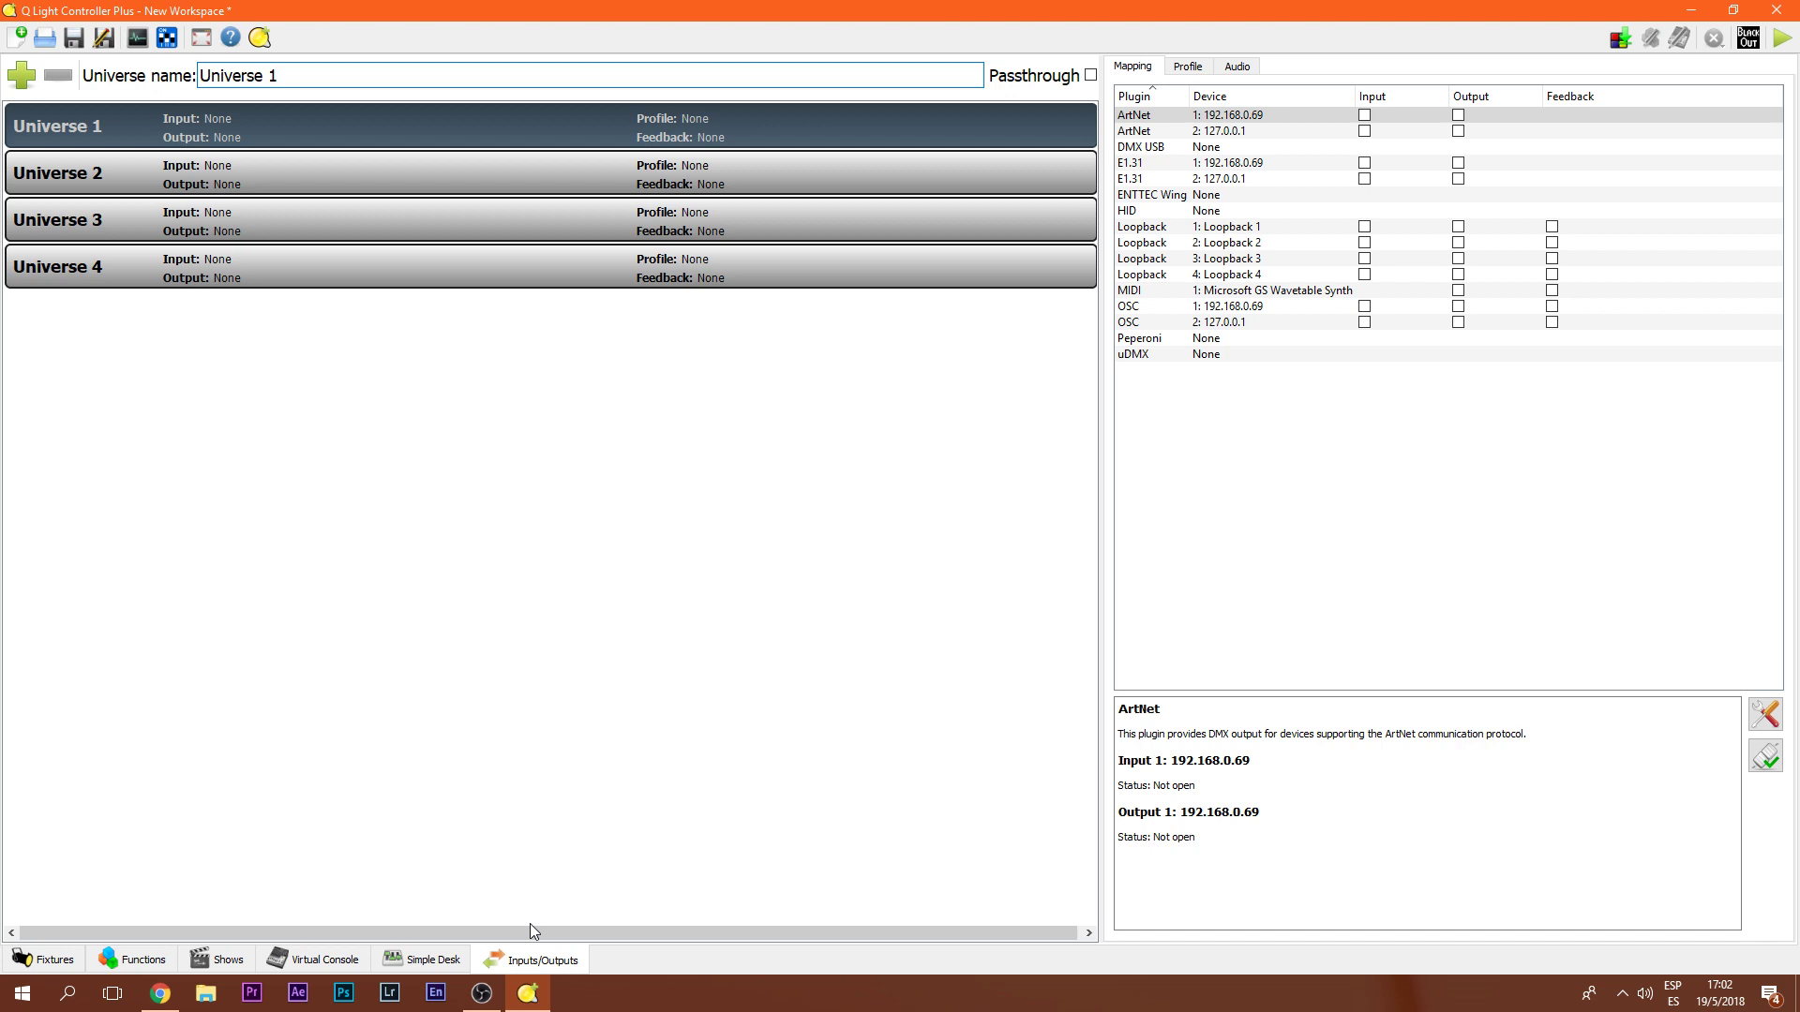
- Add eight universes to the universe list, extending it from Universe 5 to Universe 12
click(17, 83)
click(18, 82)
click(18, 82)
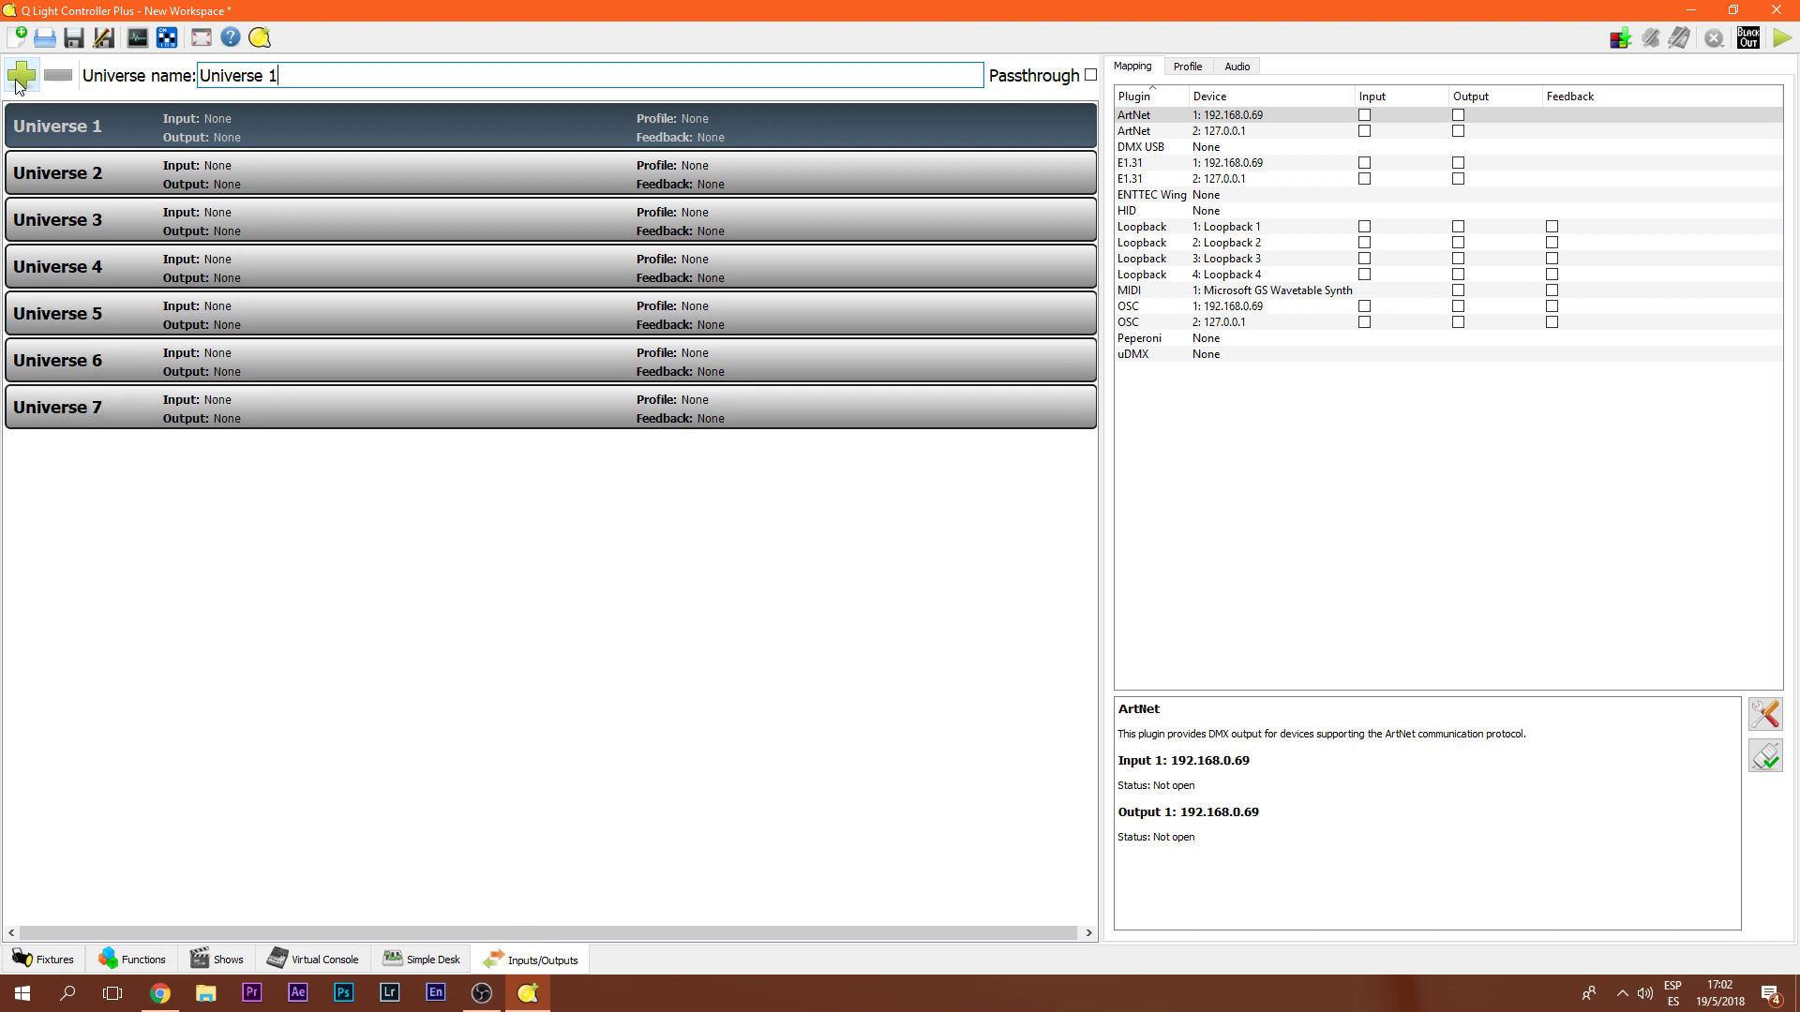
click(18, 83)
click(18, 82)
click(17, 82)
click(18, 83)
click(18, 83)
- Select a few of the universes, and remove Universe 12 through Universe 5 one at a time from the end of the list
click(156, 630)
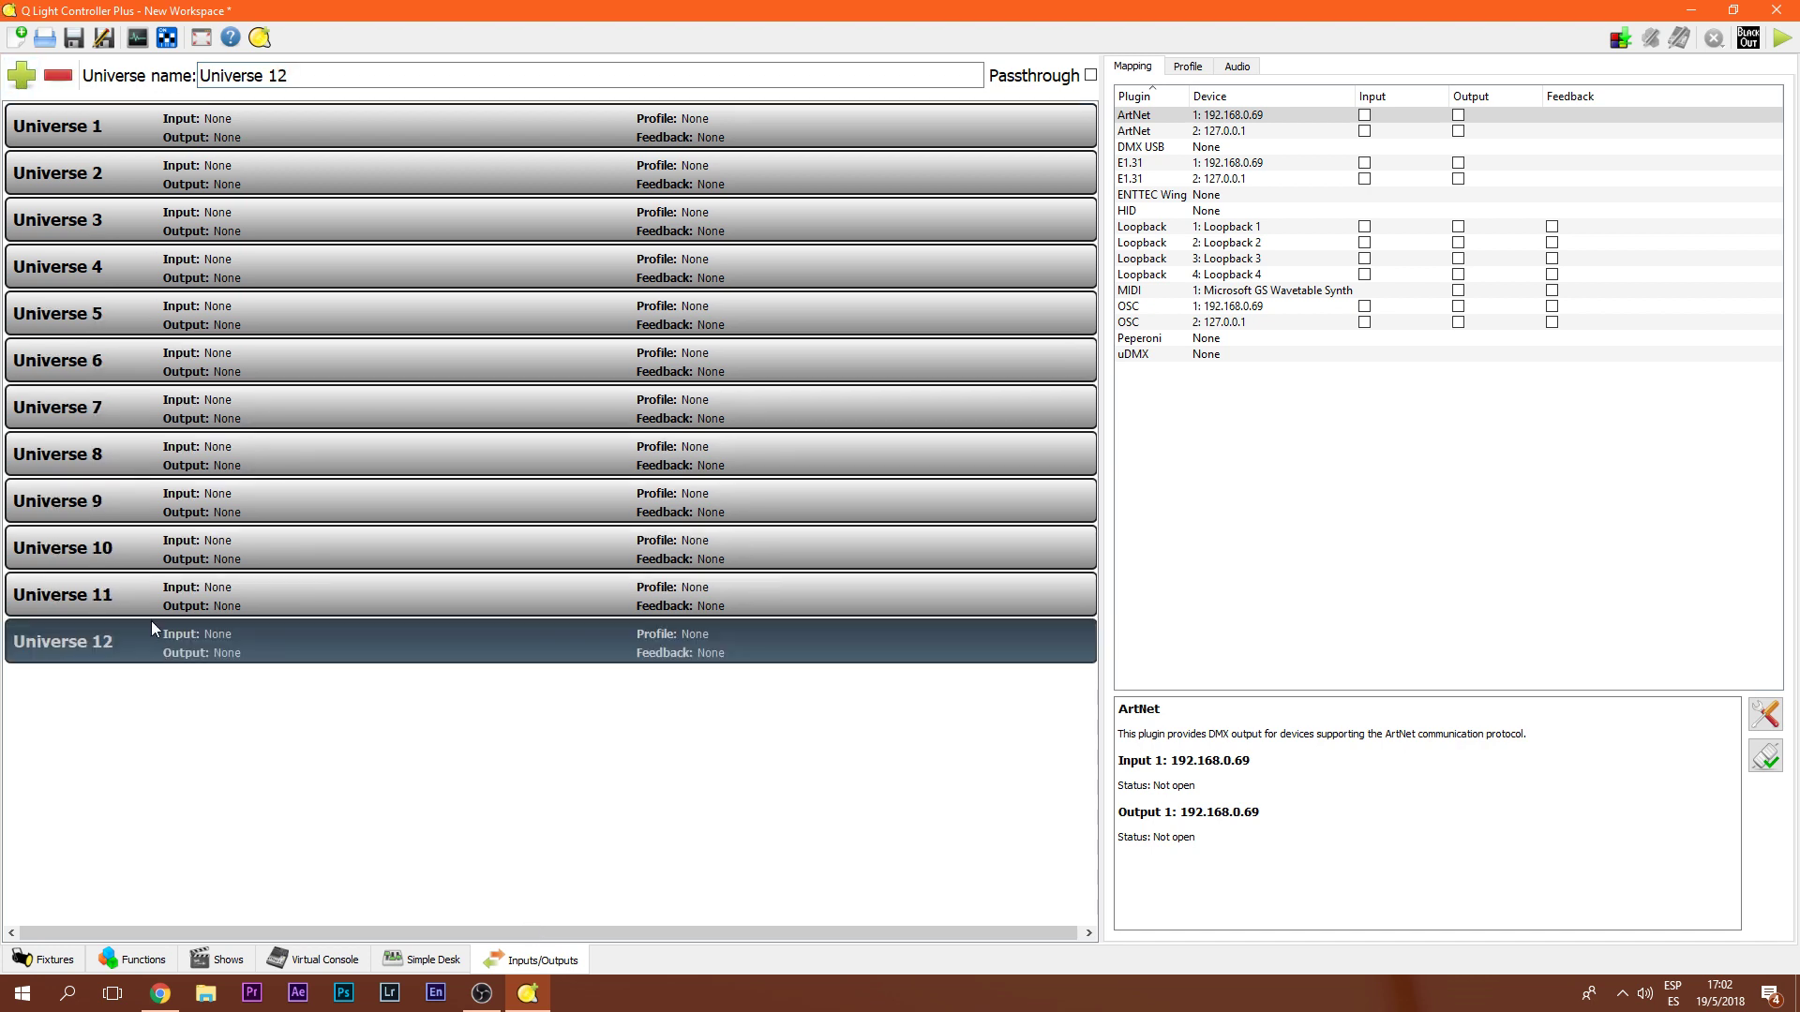
click(132, 441)
click(104, 275)
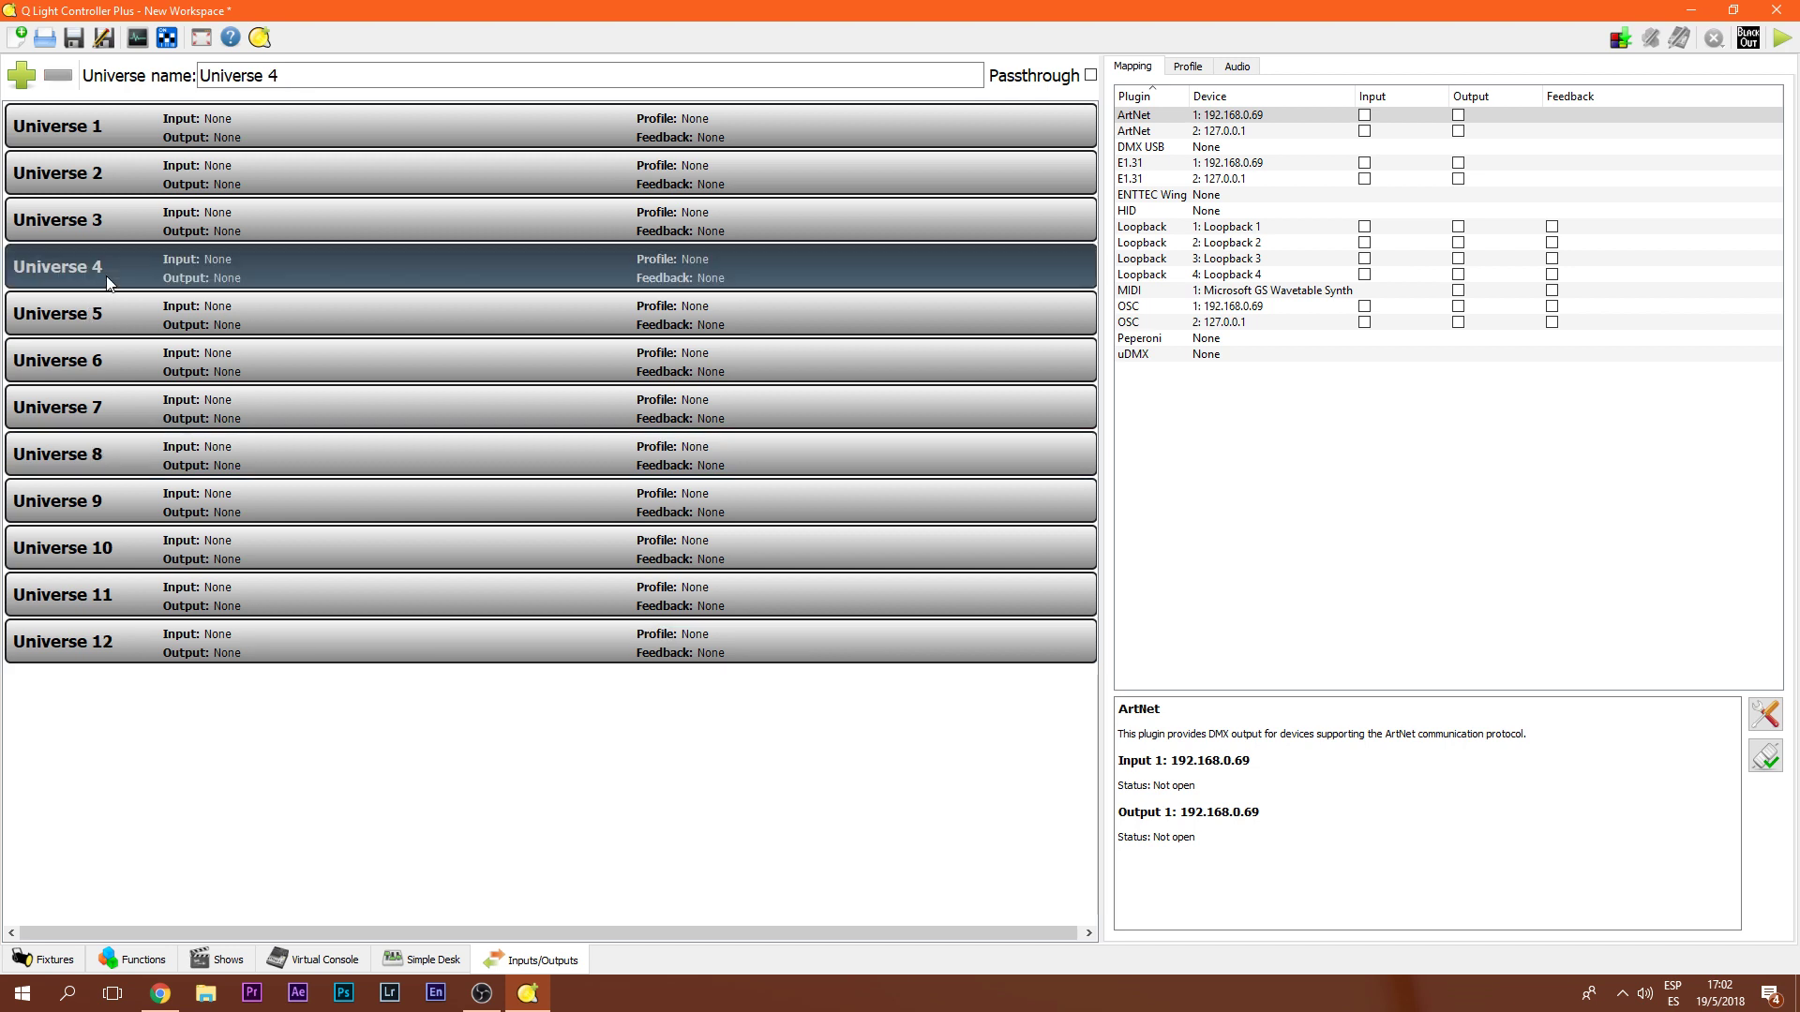
click(116, 327)
click(105, 446)
click(135, 632)
click(57, 75)
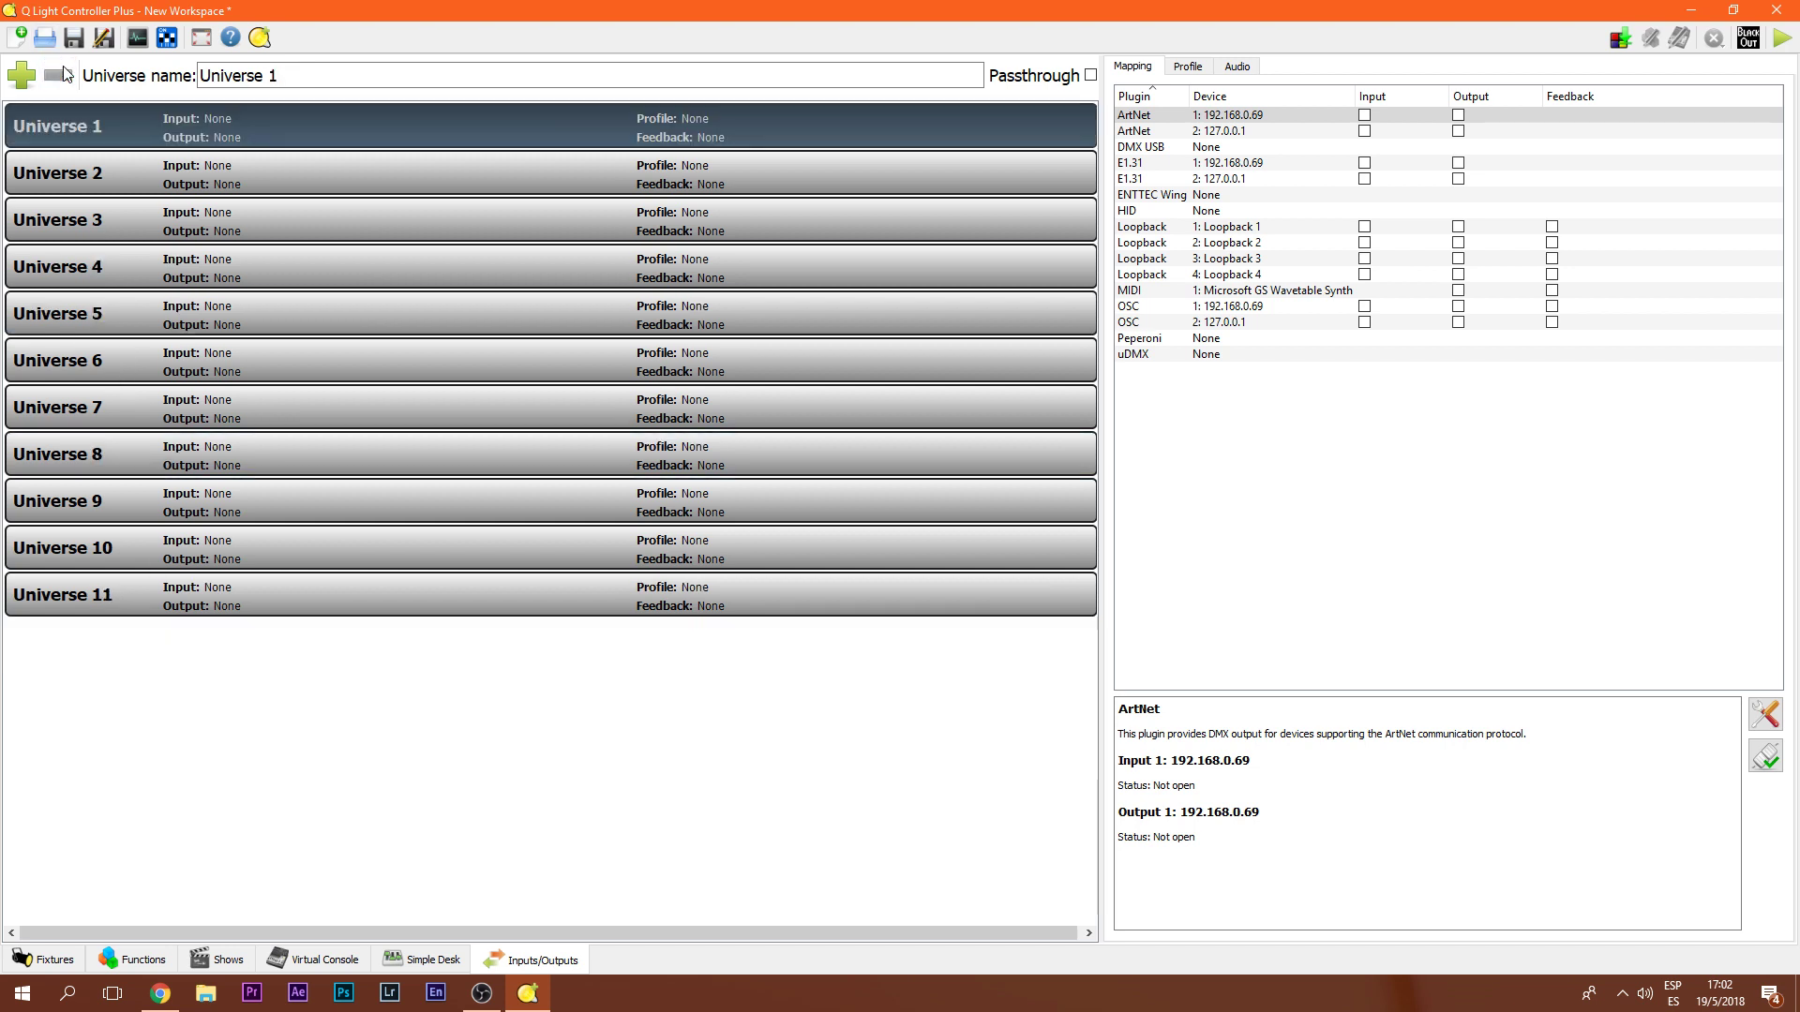
click(122, 594)
click(57, 75)
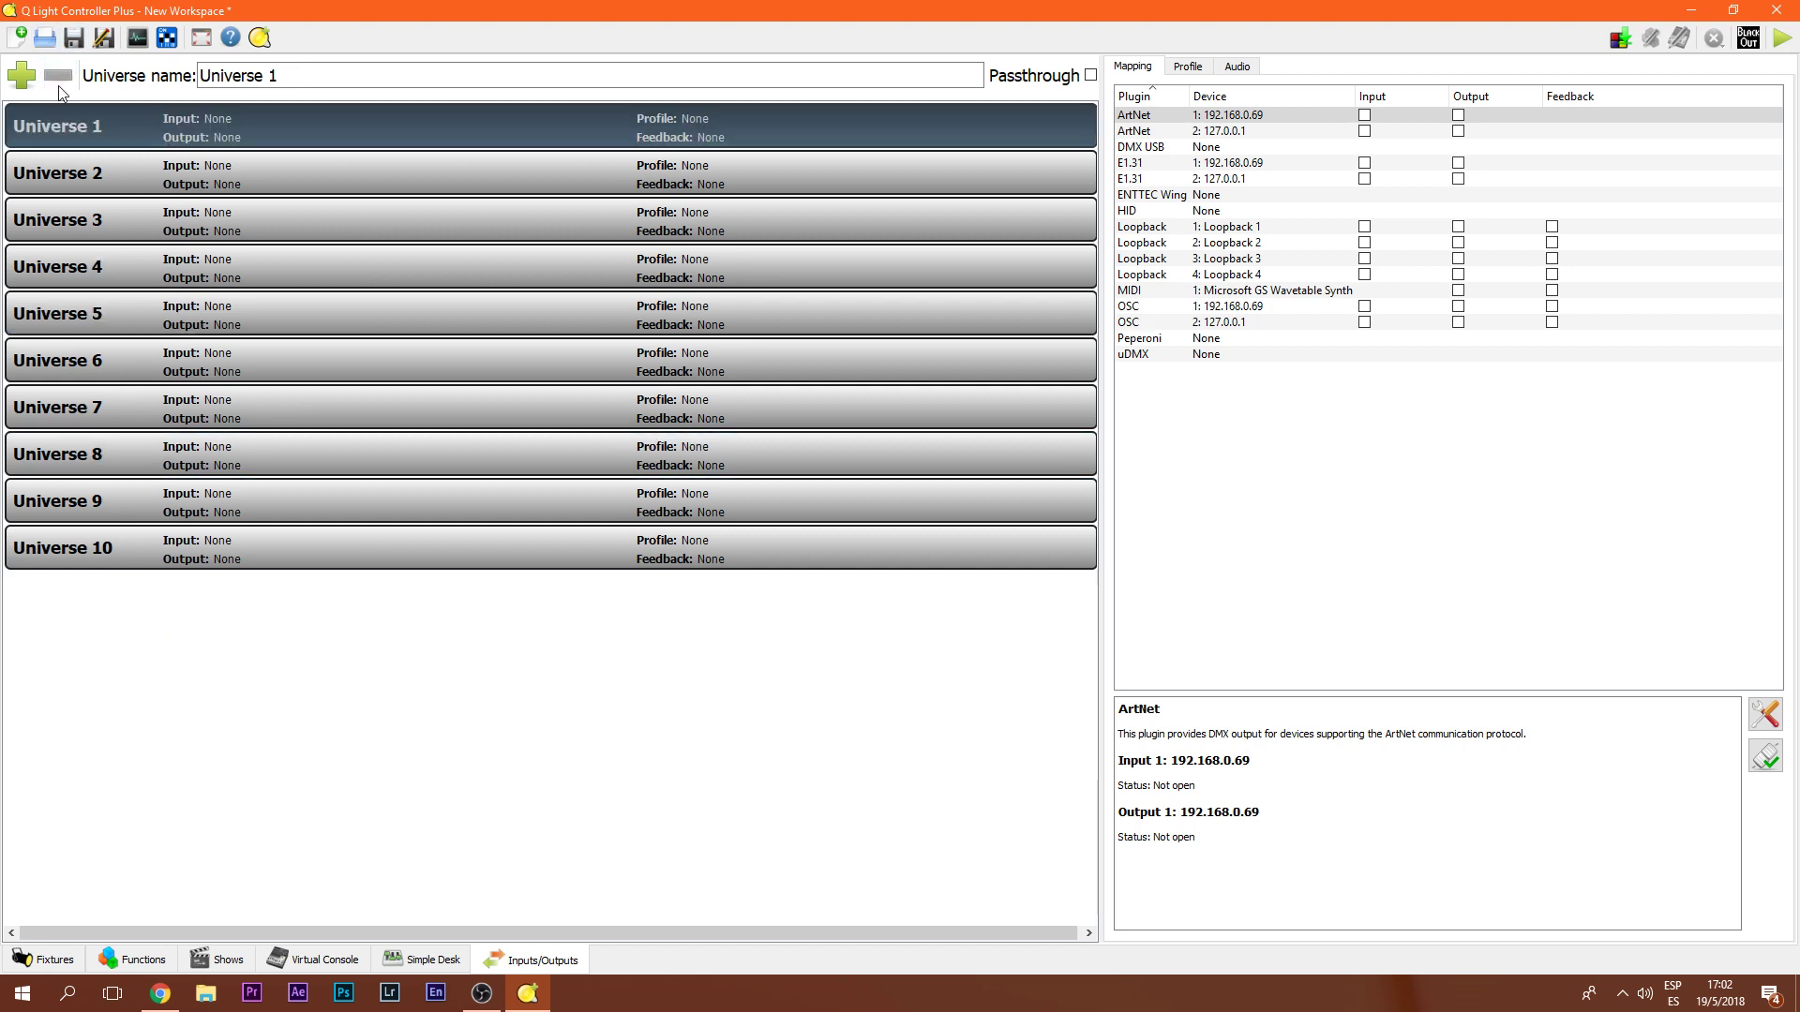
click(150, 521)
click(109, 568)
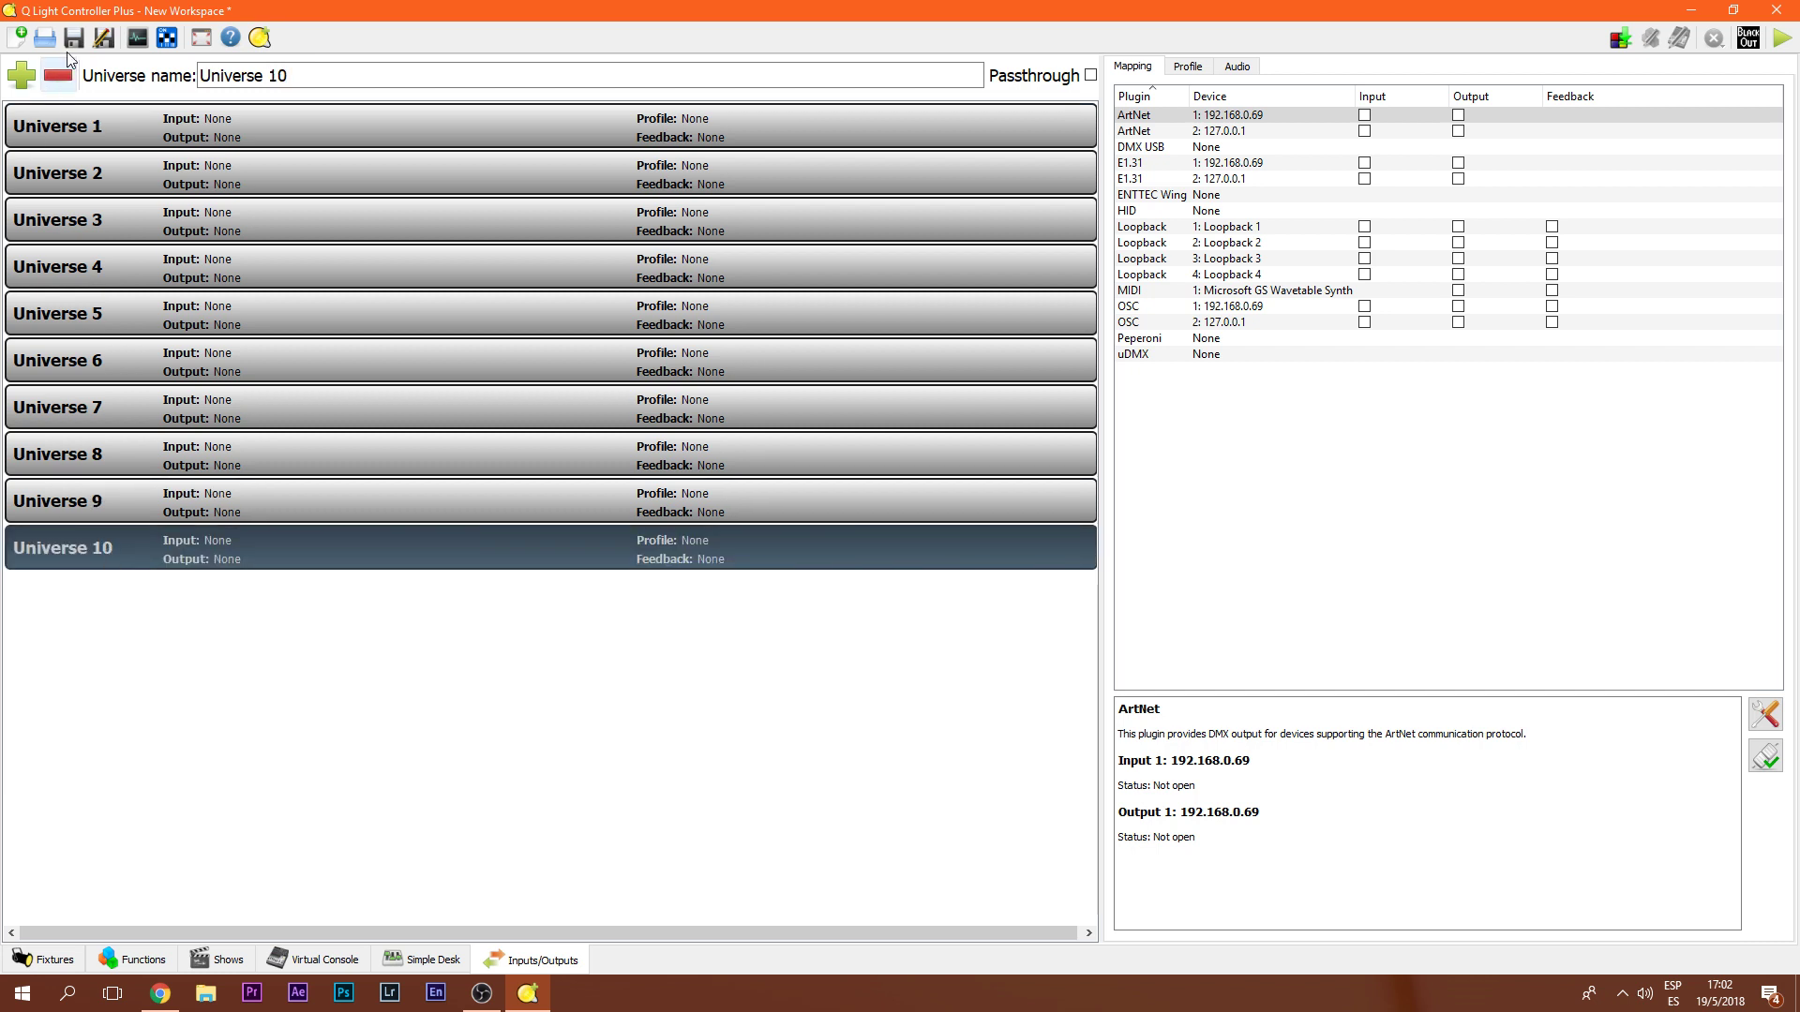
click(57, 75)
click(116, 520)
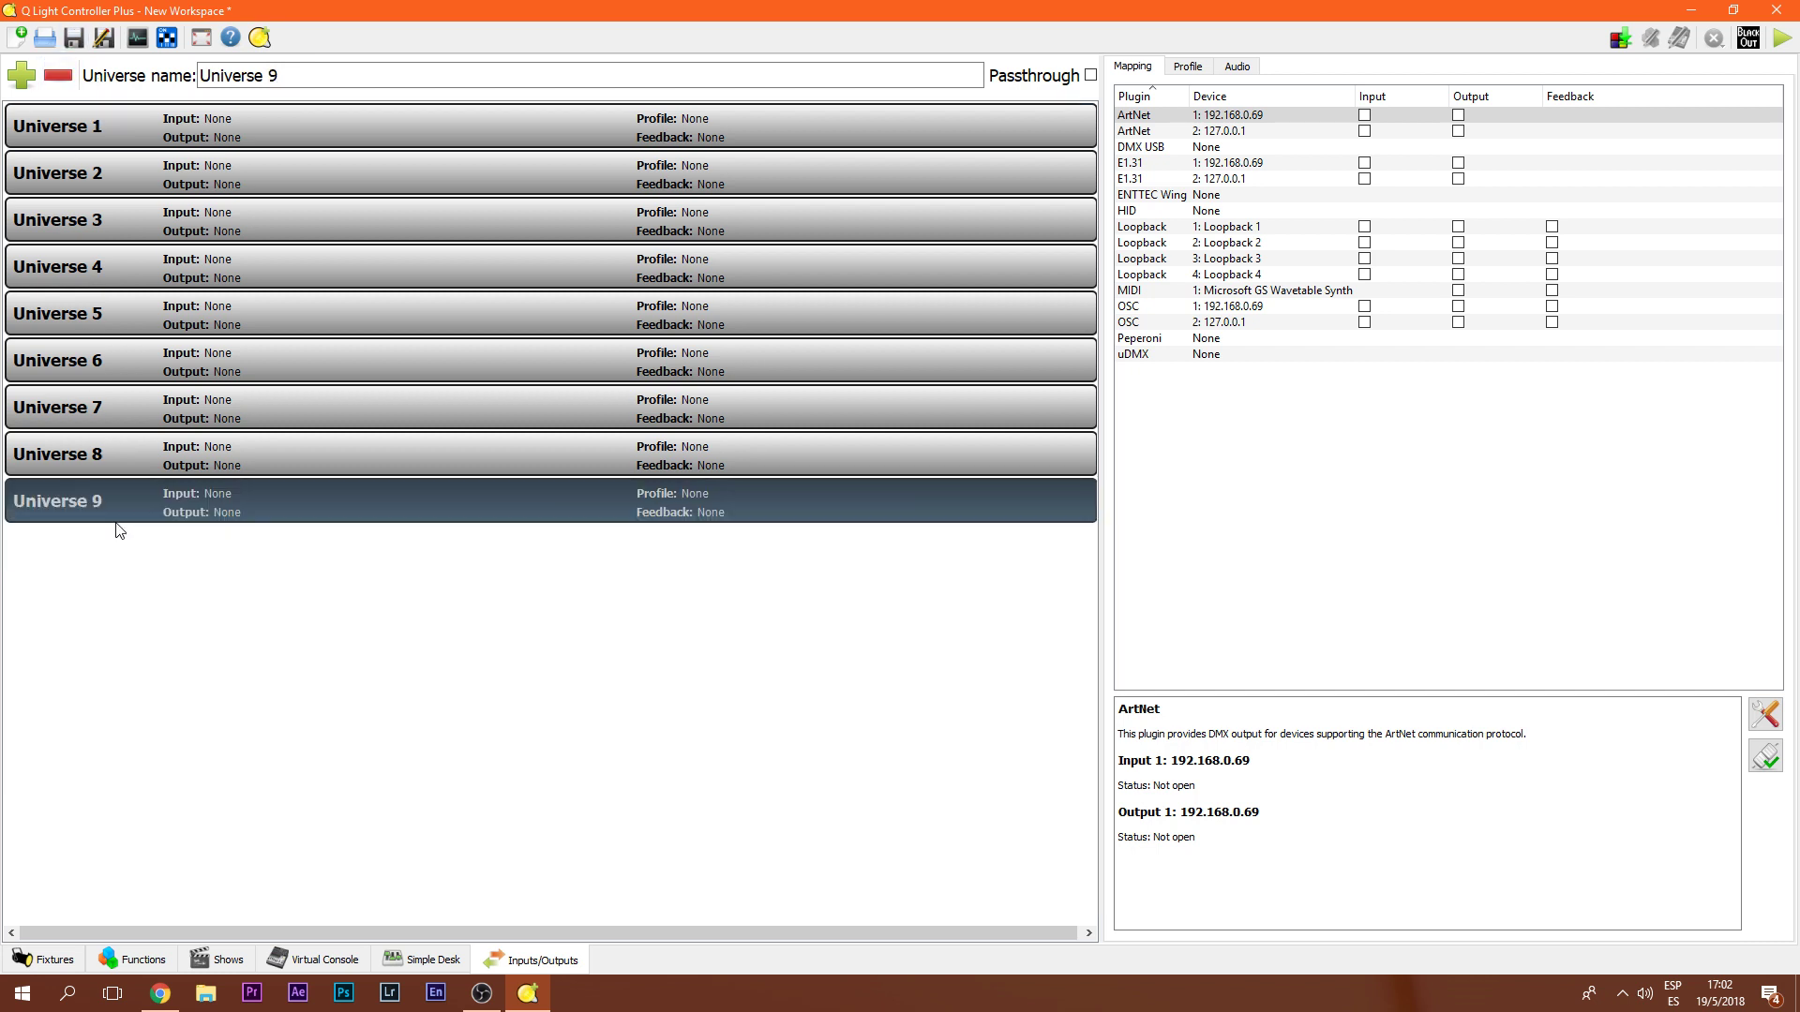
click(57, 75)
click(116, 453)
click(57, 75)
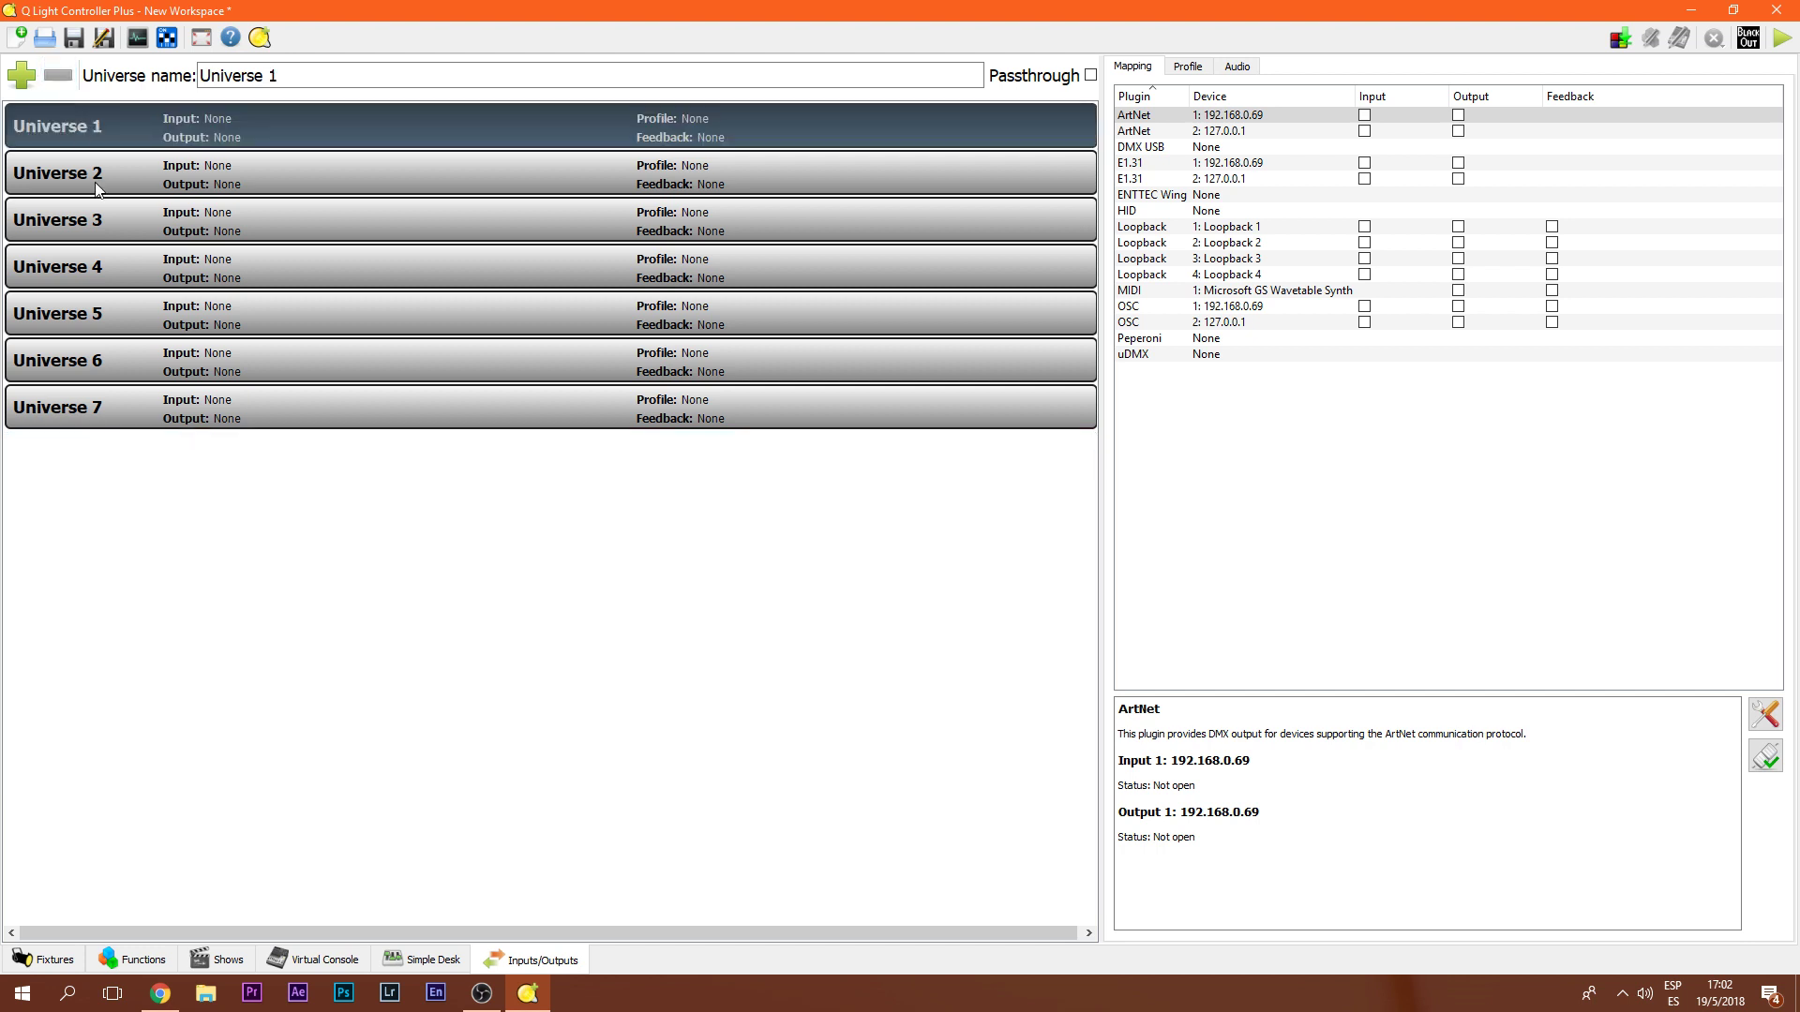
click(105, 393)
click(58, 75)
click(108, 349)
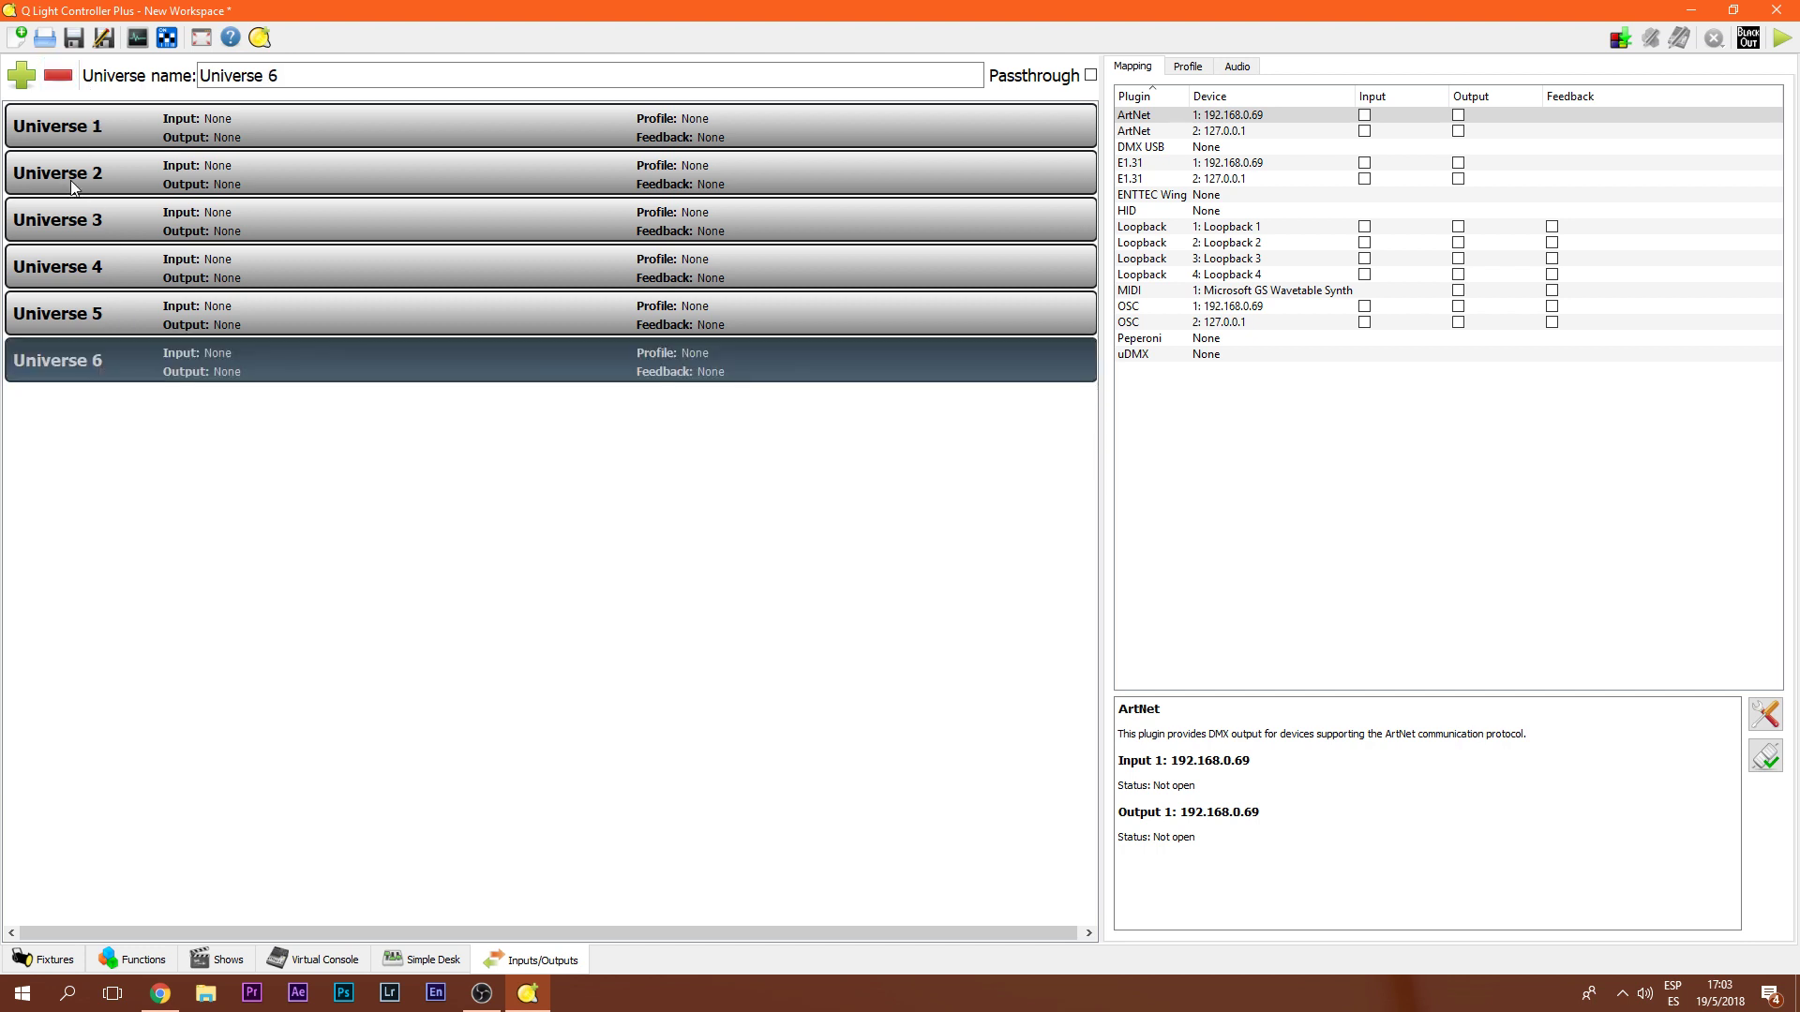
click(62, 82)
click(94, 310)
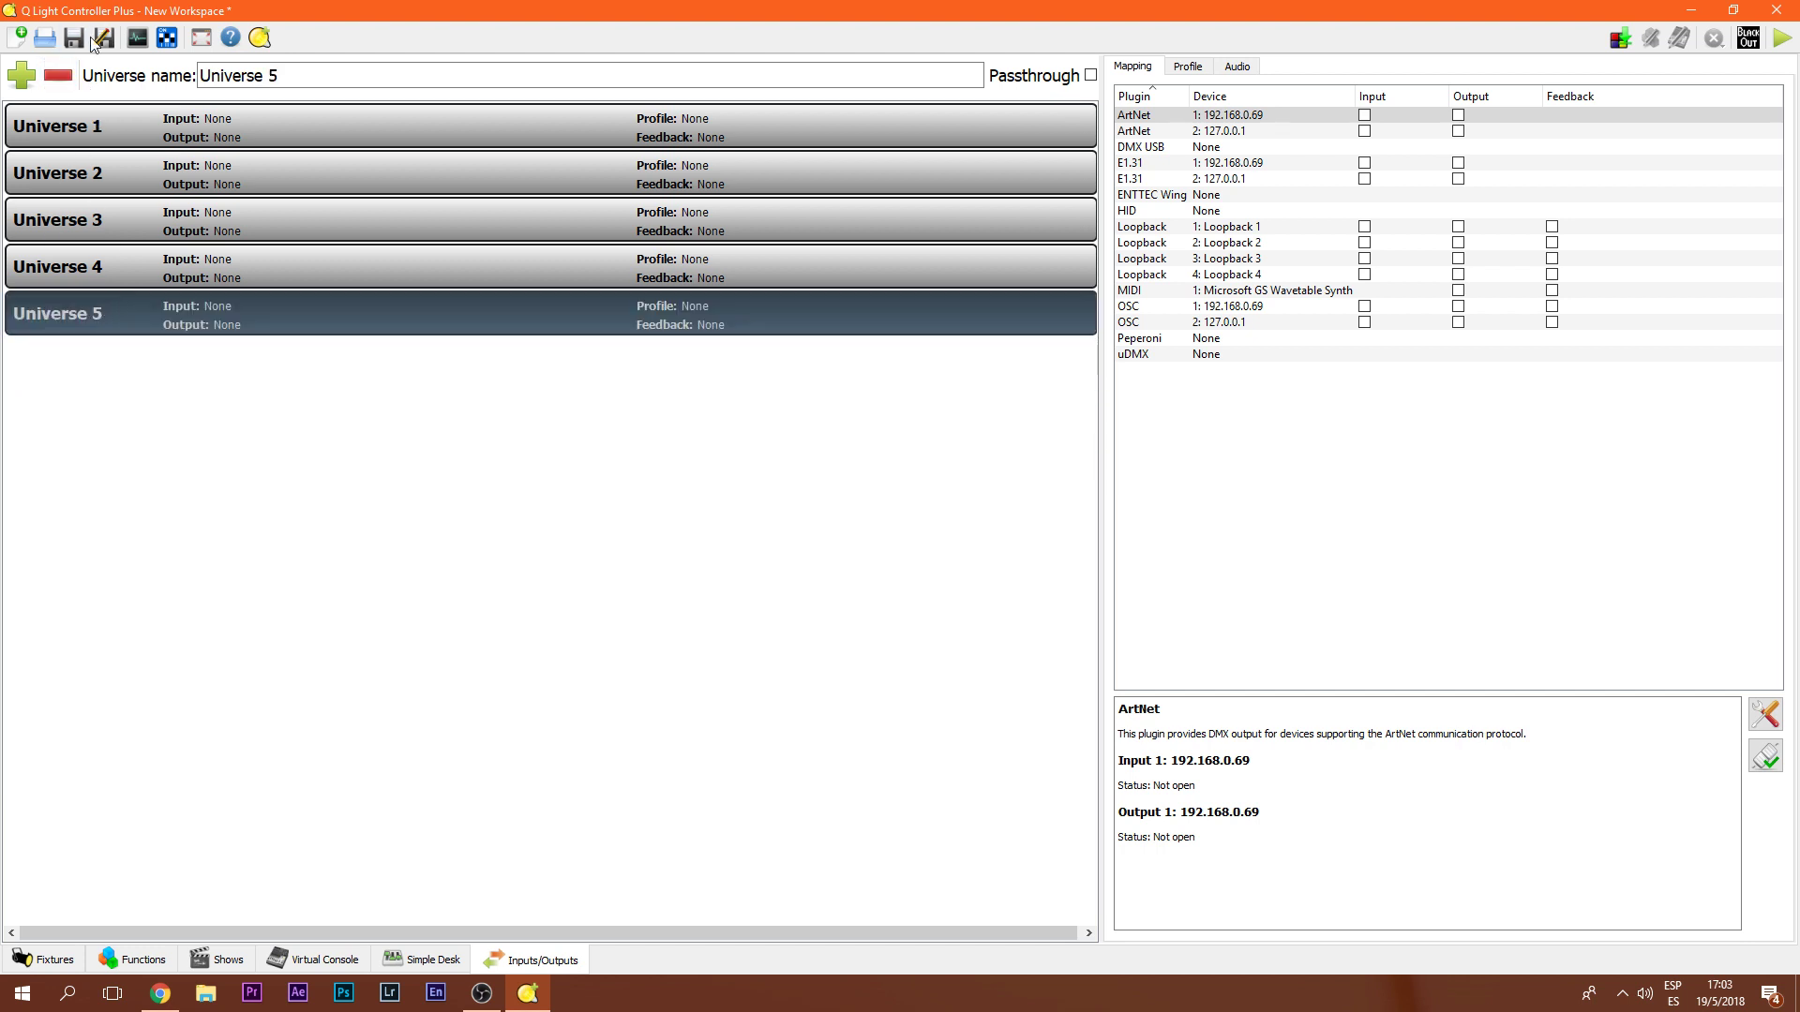
click(57, 75)
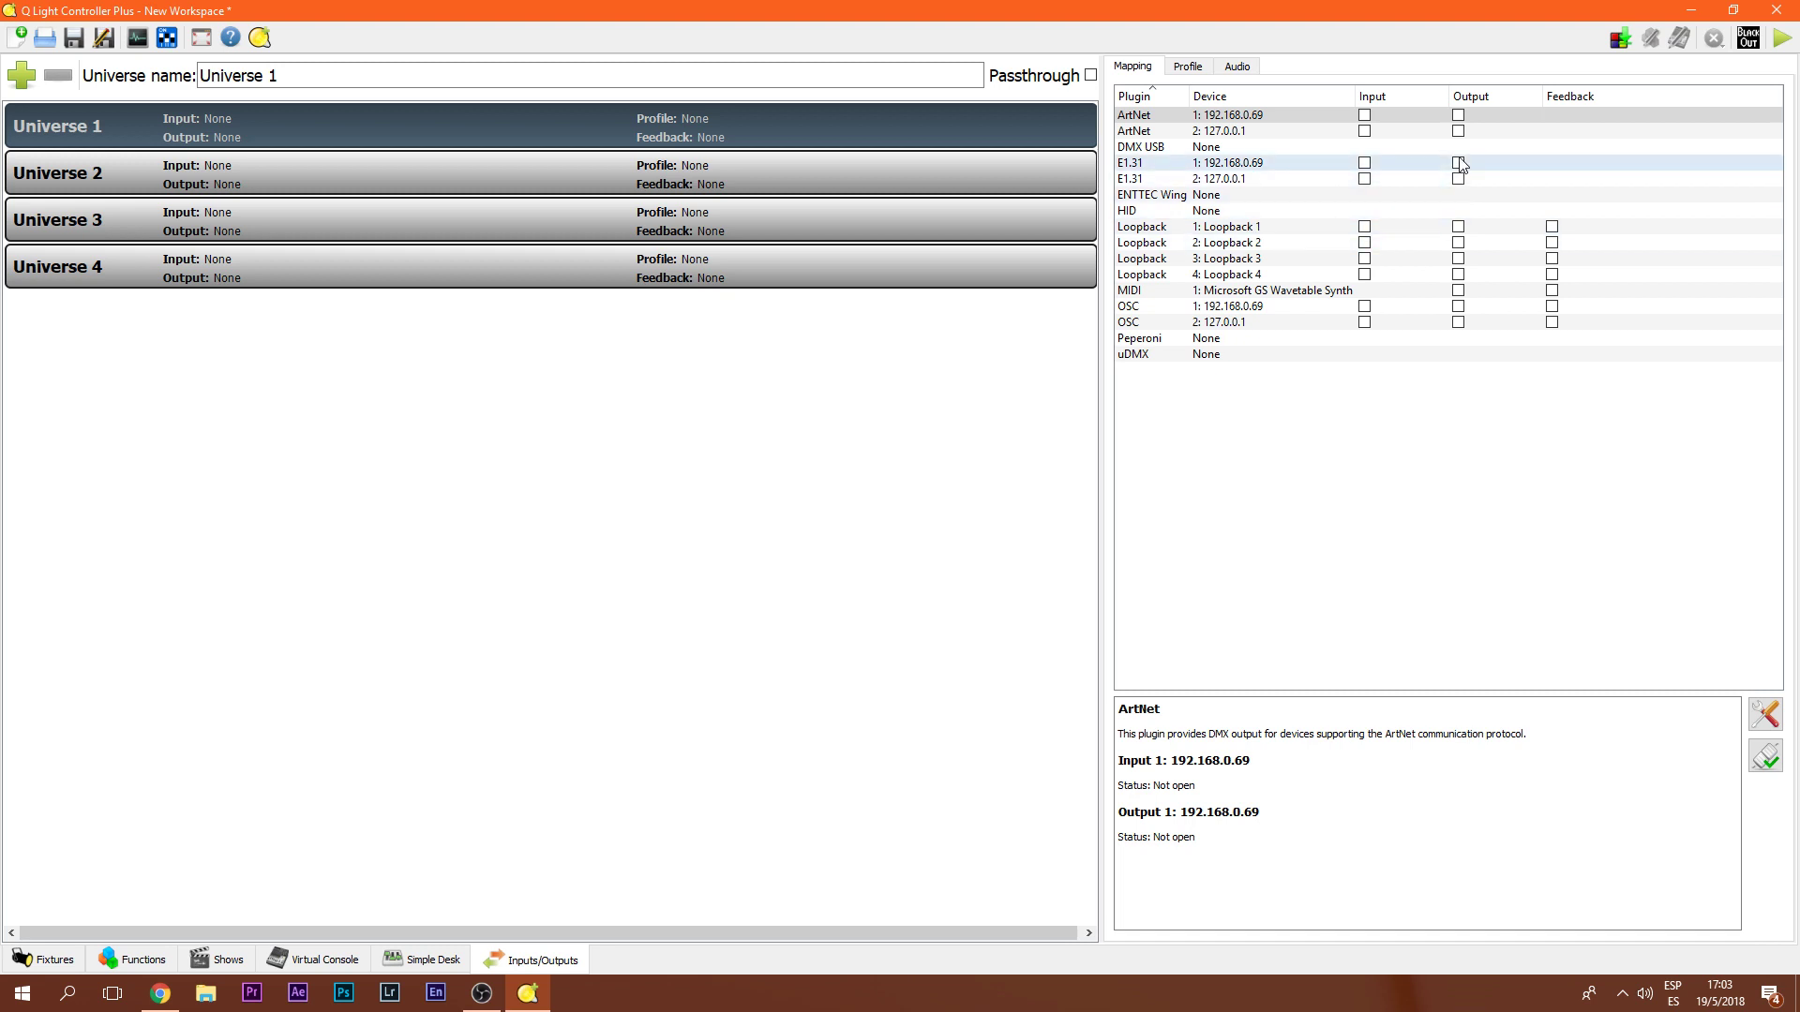
- Inspect the first OSC device in the plugin mapping and switch its input for Universe 1 on and off again
click(1159, 297)
click(1256, 305)
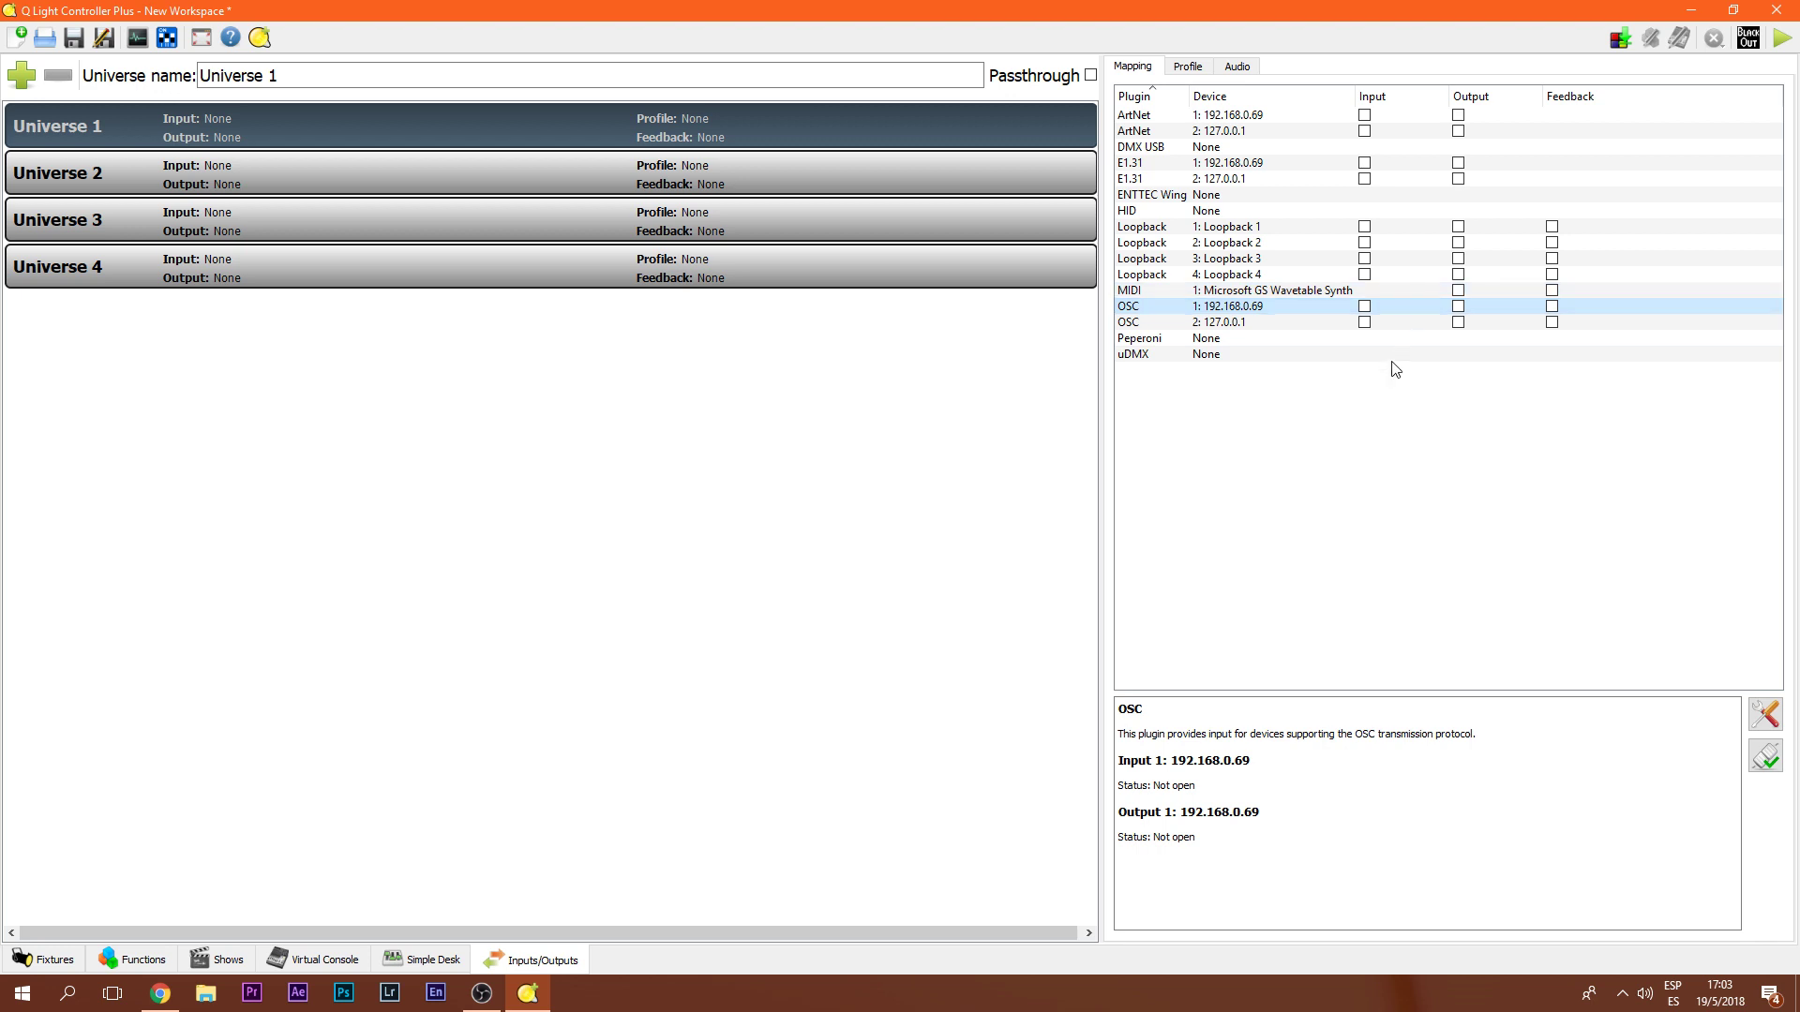
click(1365, 307)
click(1365, 307)
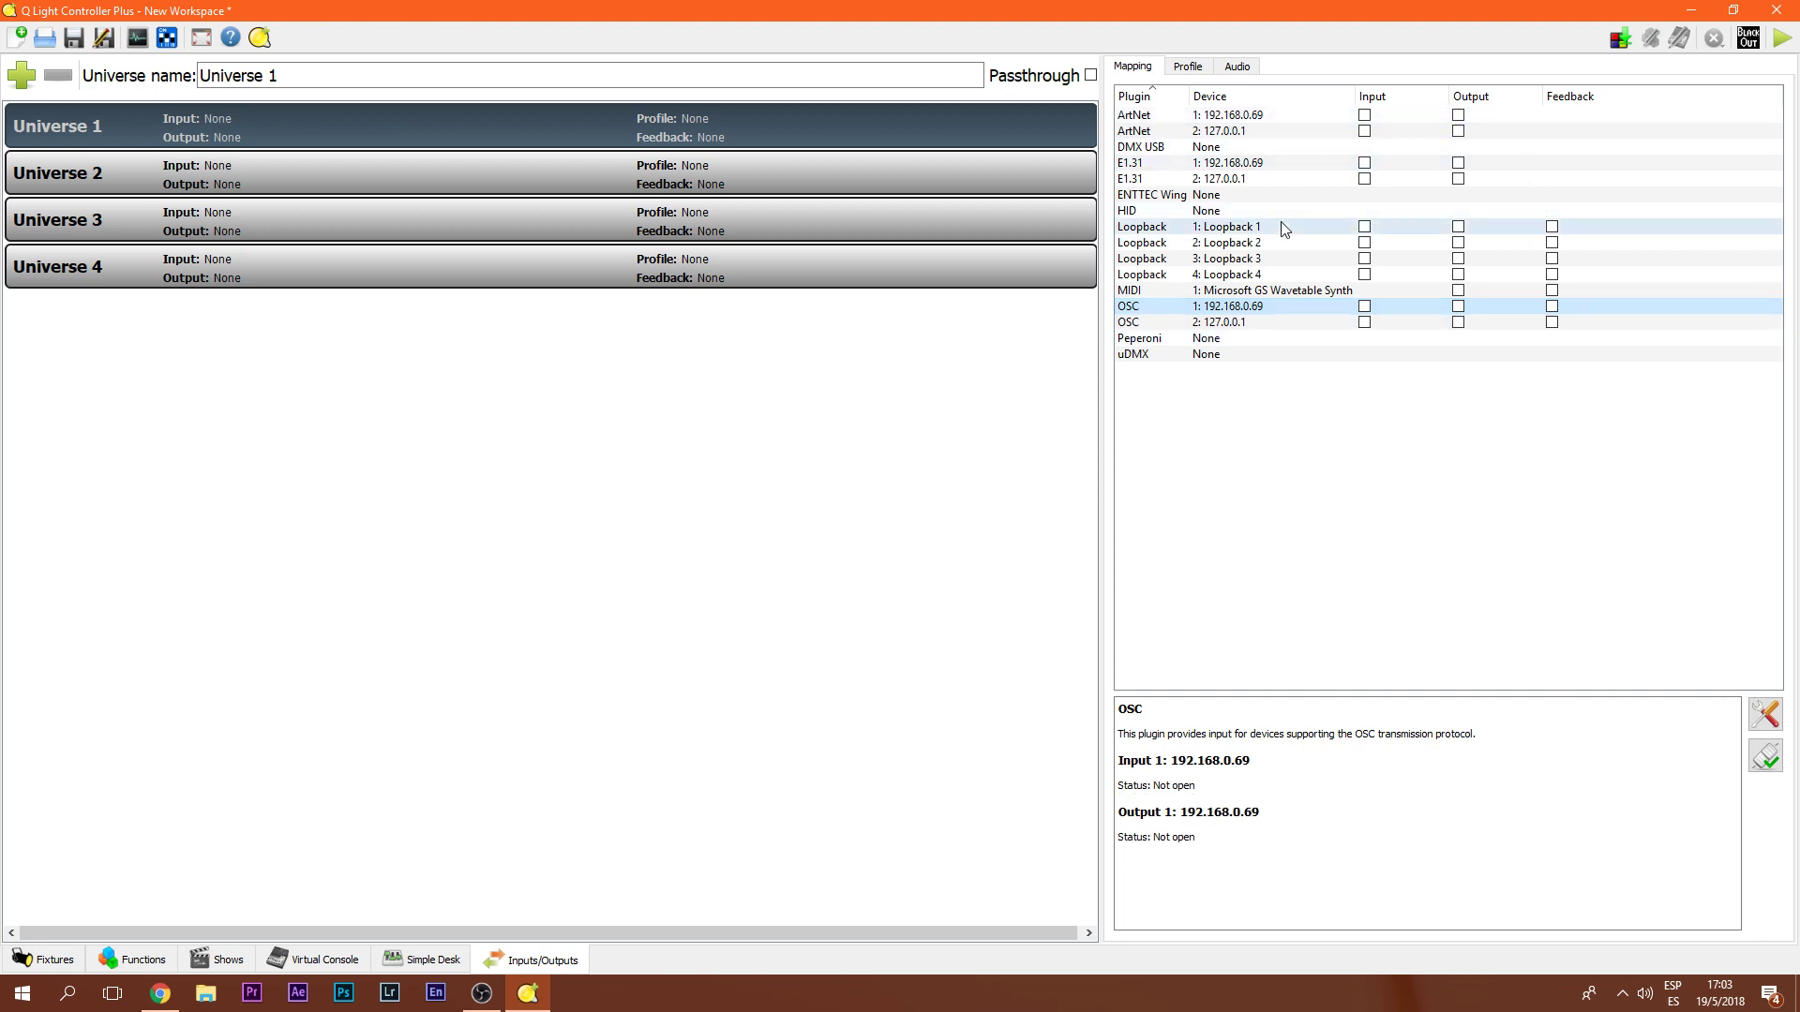
- Review the input profiles, view the Input Profile Editor without creating a profile, and examine the audio device settings
click(1197, 71)
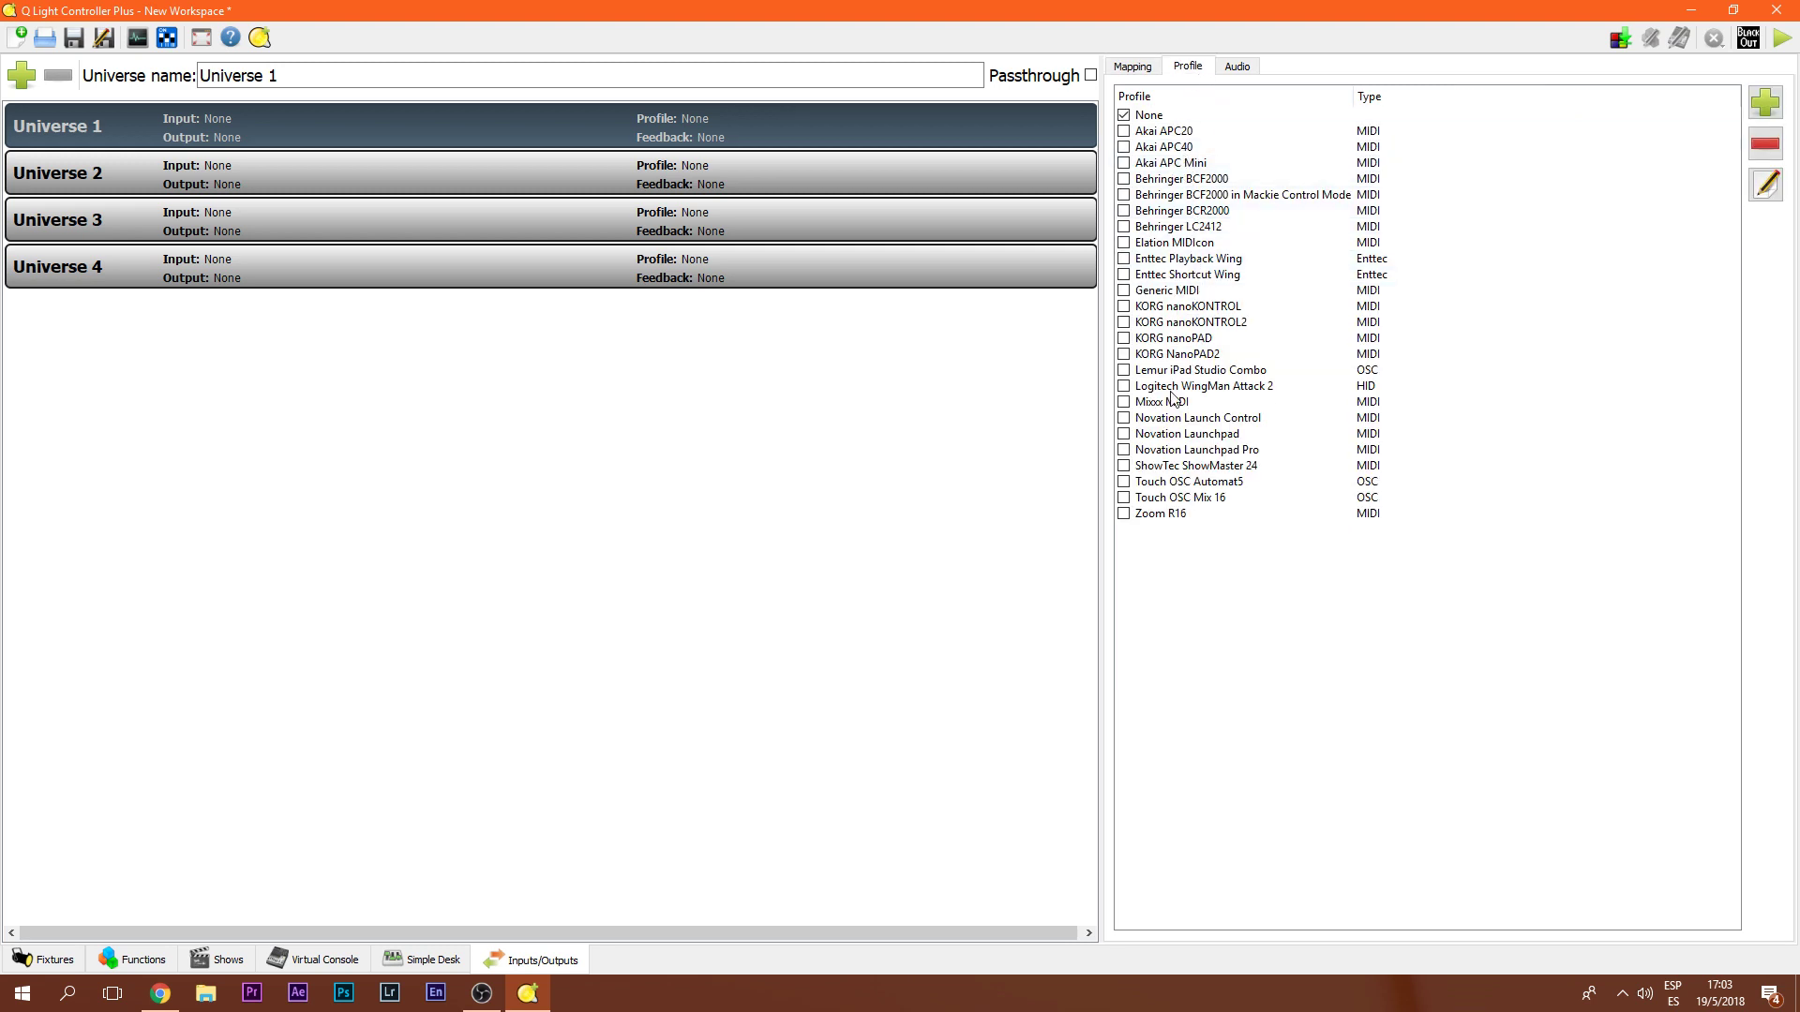
click(1764, 103)
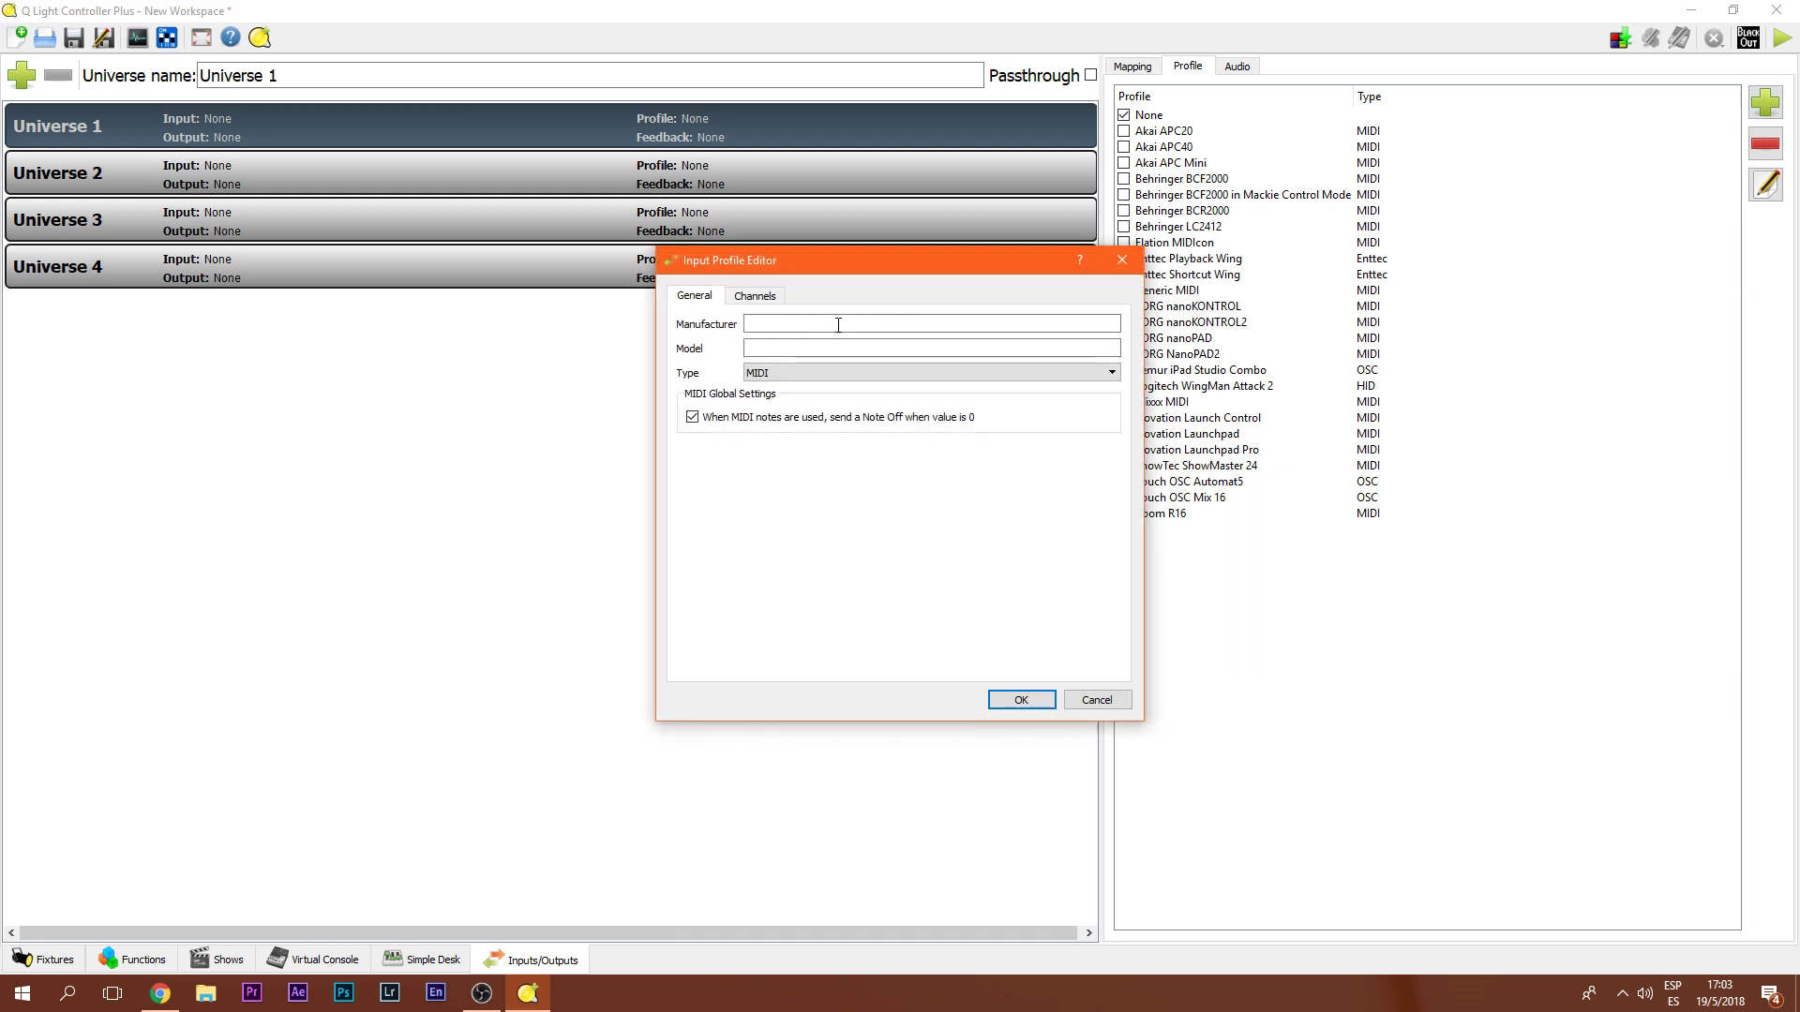
click(1106, 700)
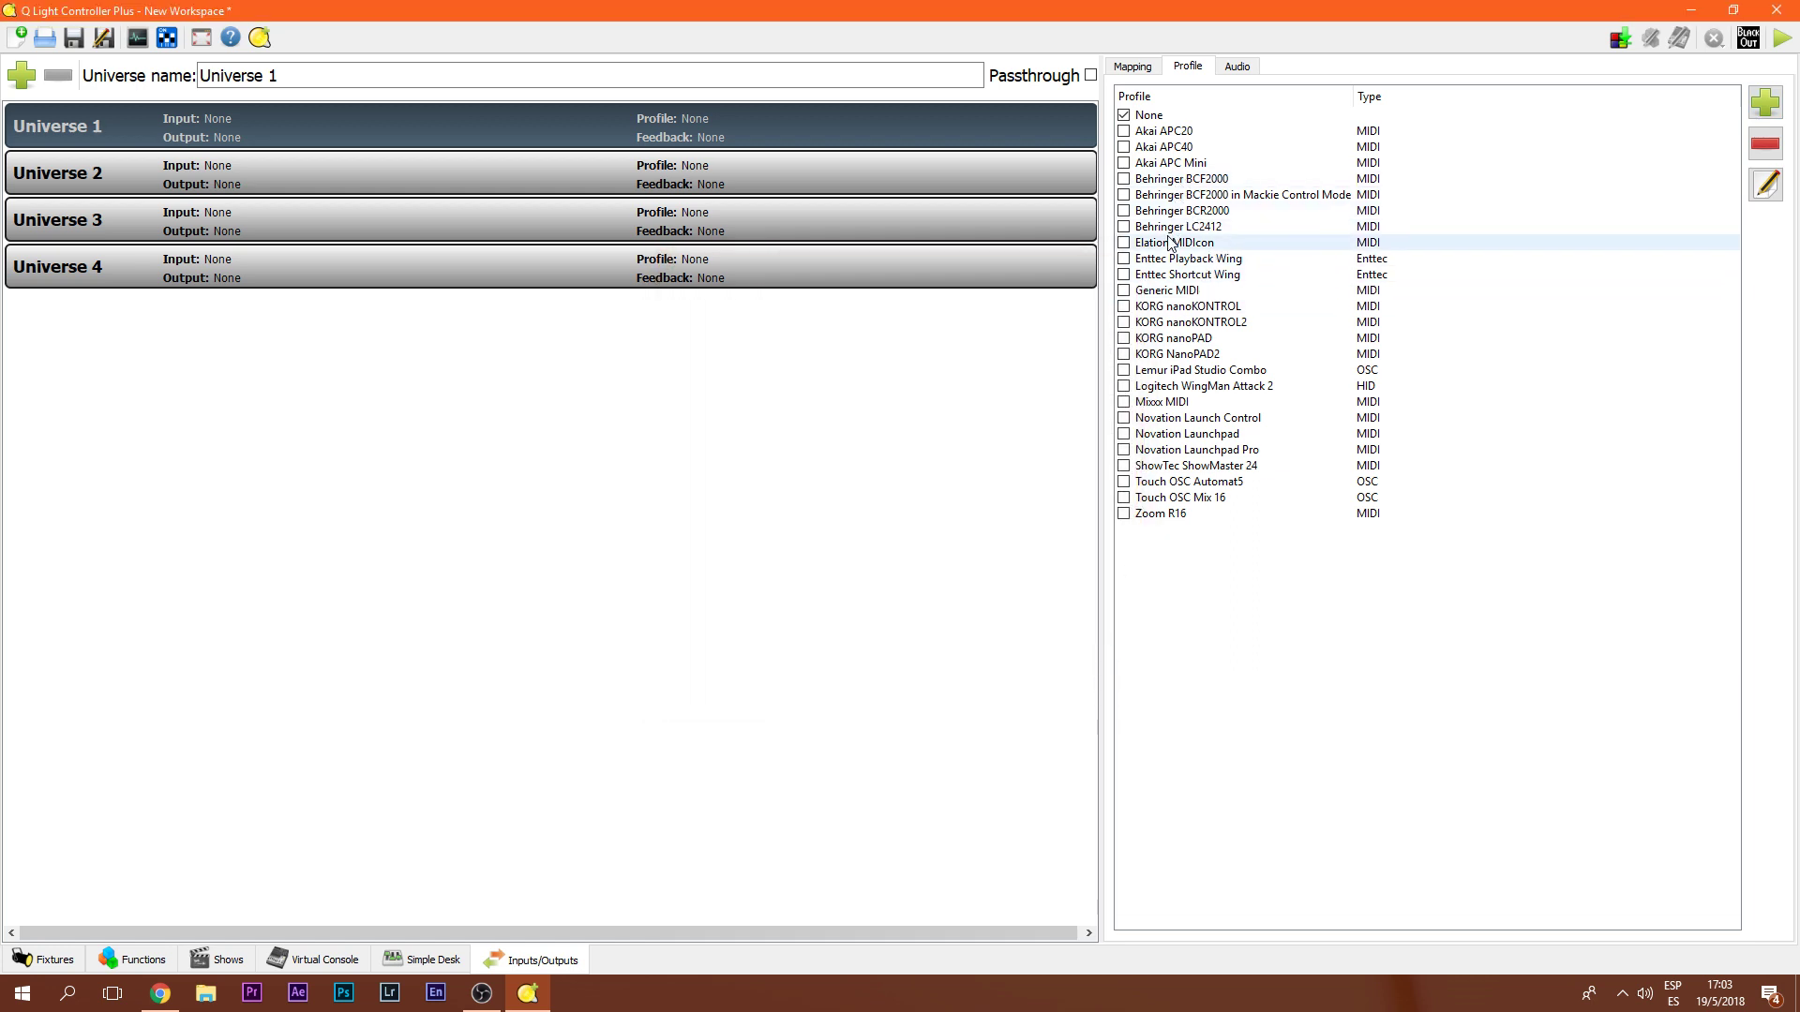
click(1179, 147)
key(Up)
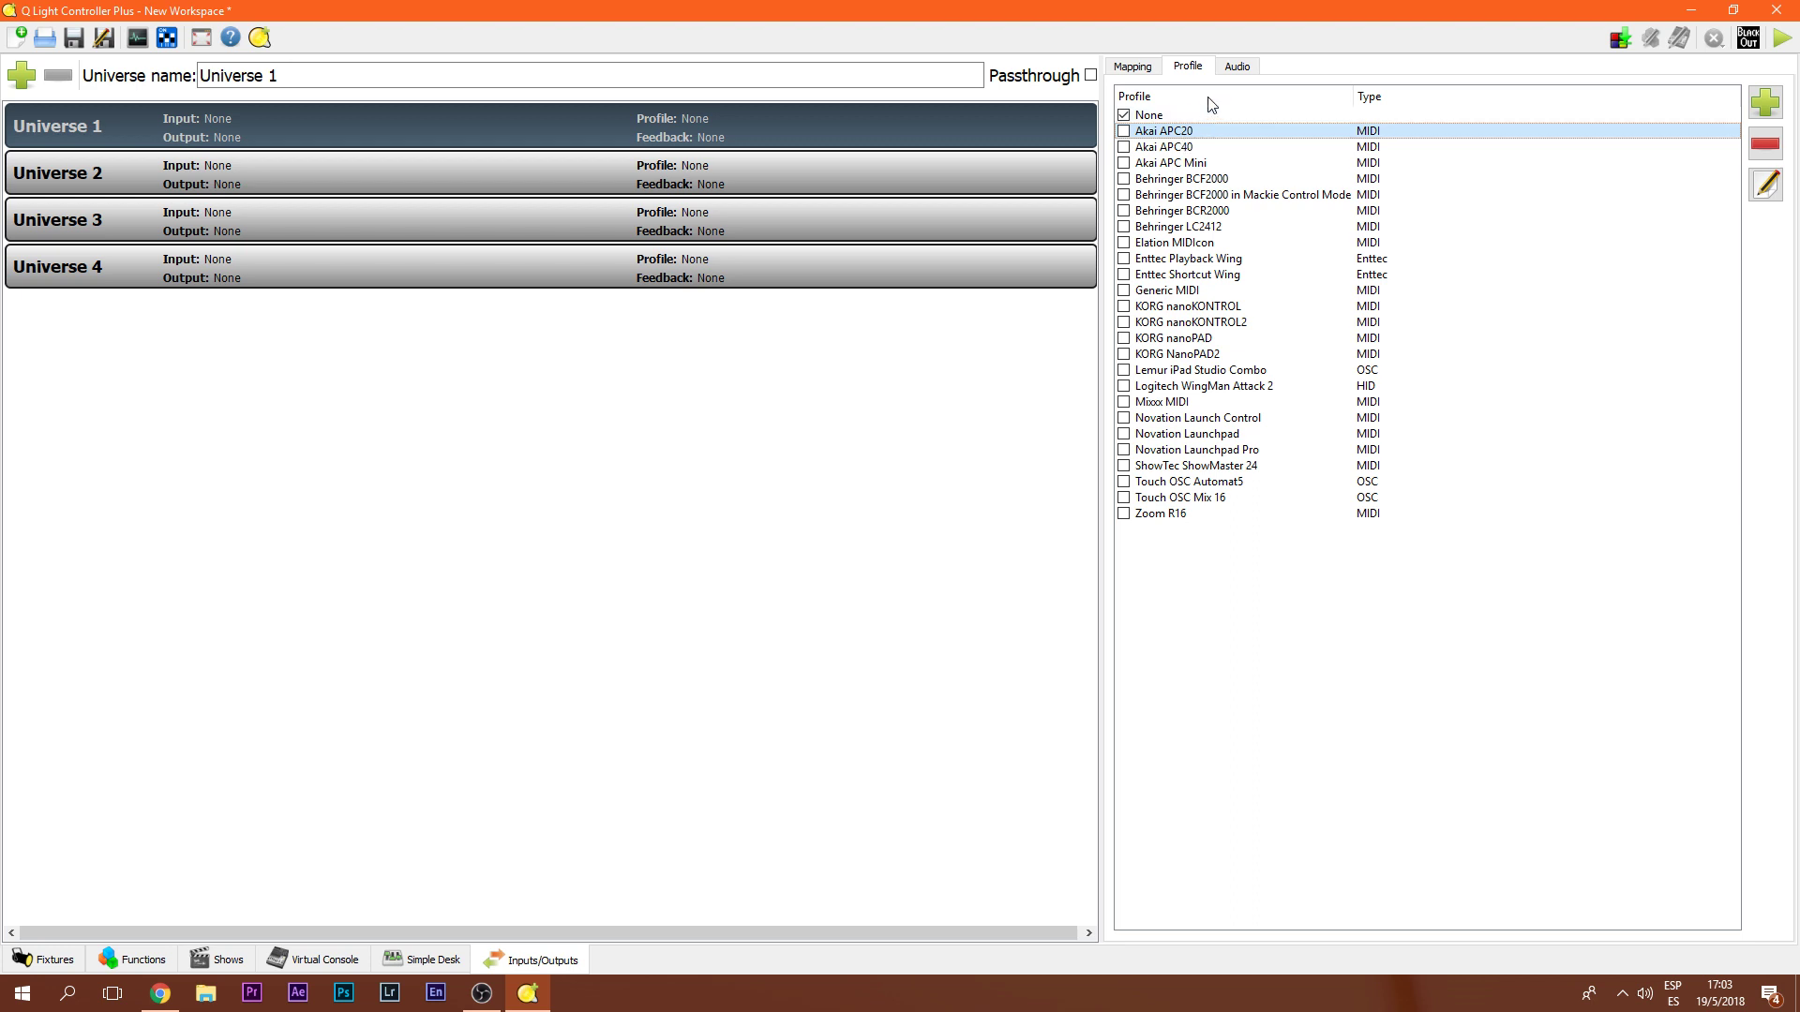
click(1233, 70)
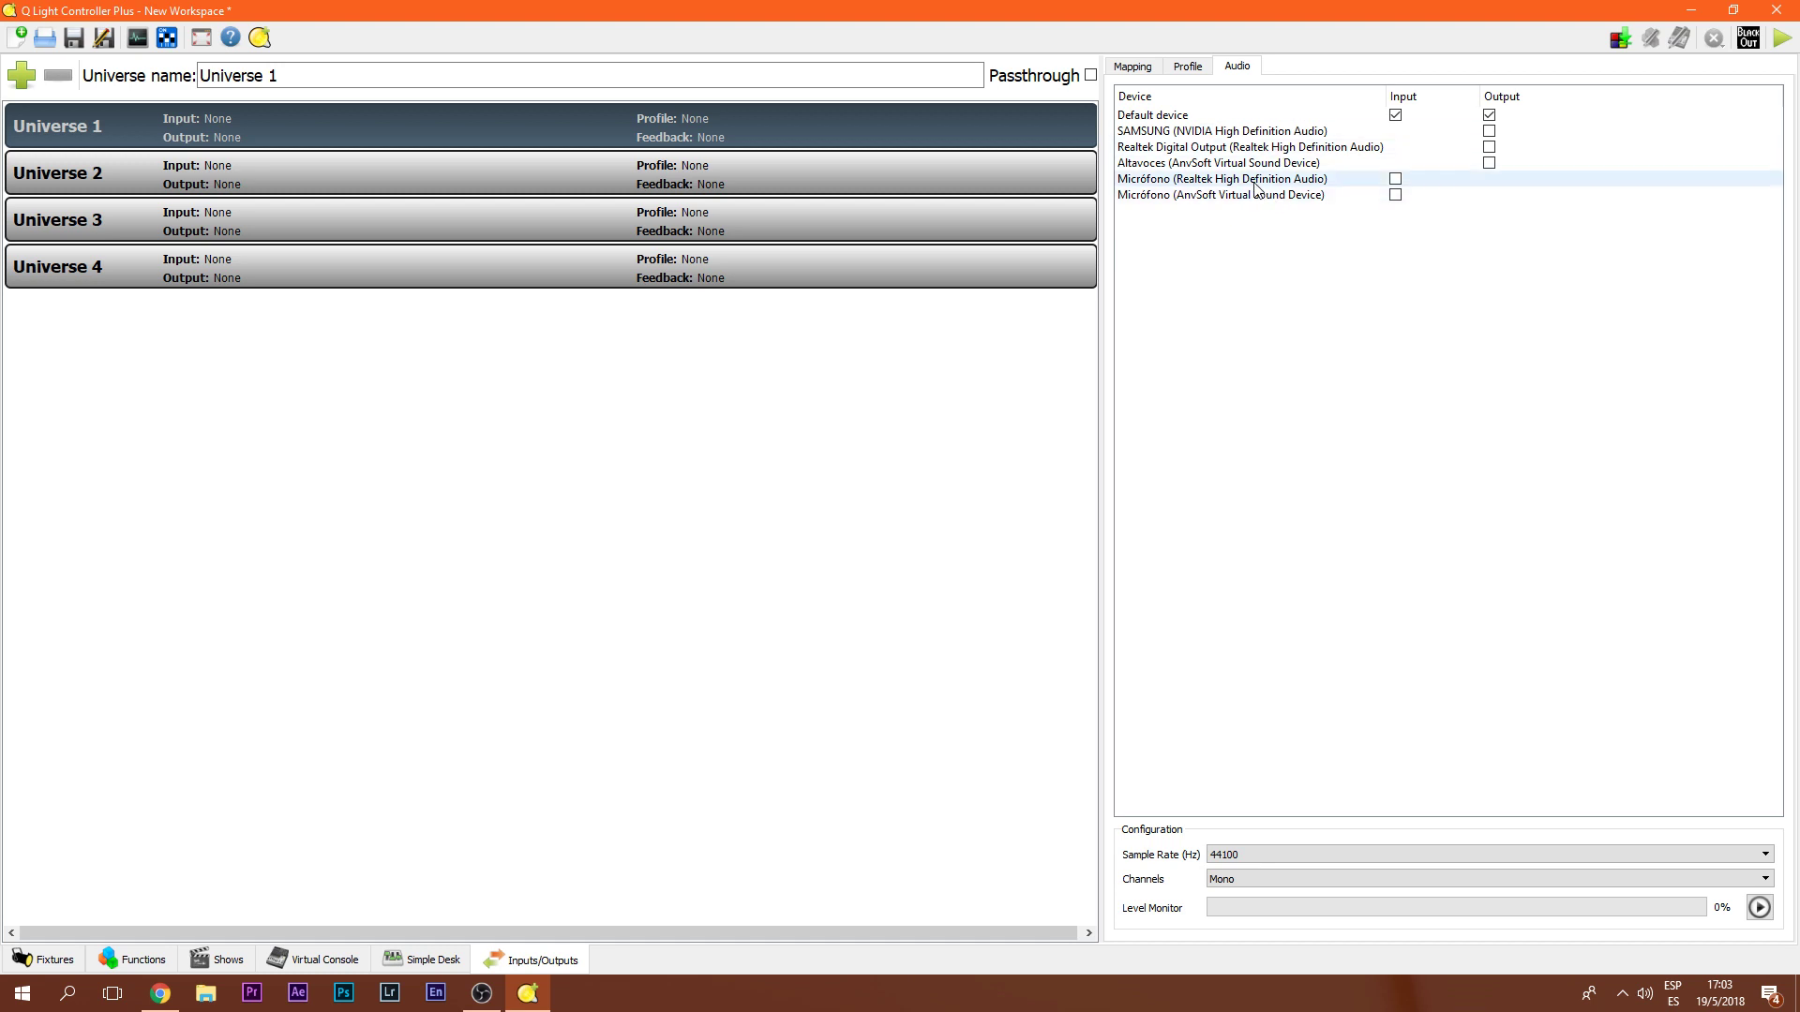
- Return to the plugin mapping, view the Shows and Inputs/Outputs workspaces briefly, and go back to the fixtures list
click(1136, 66)
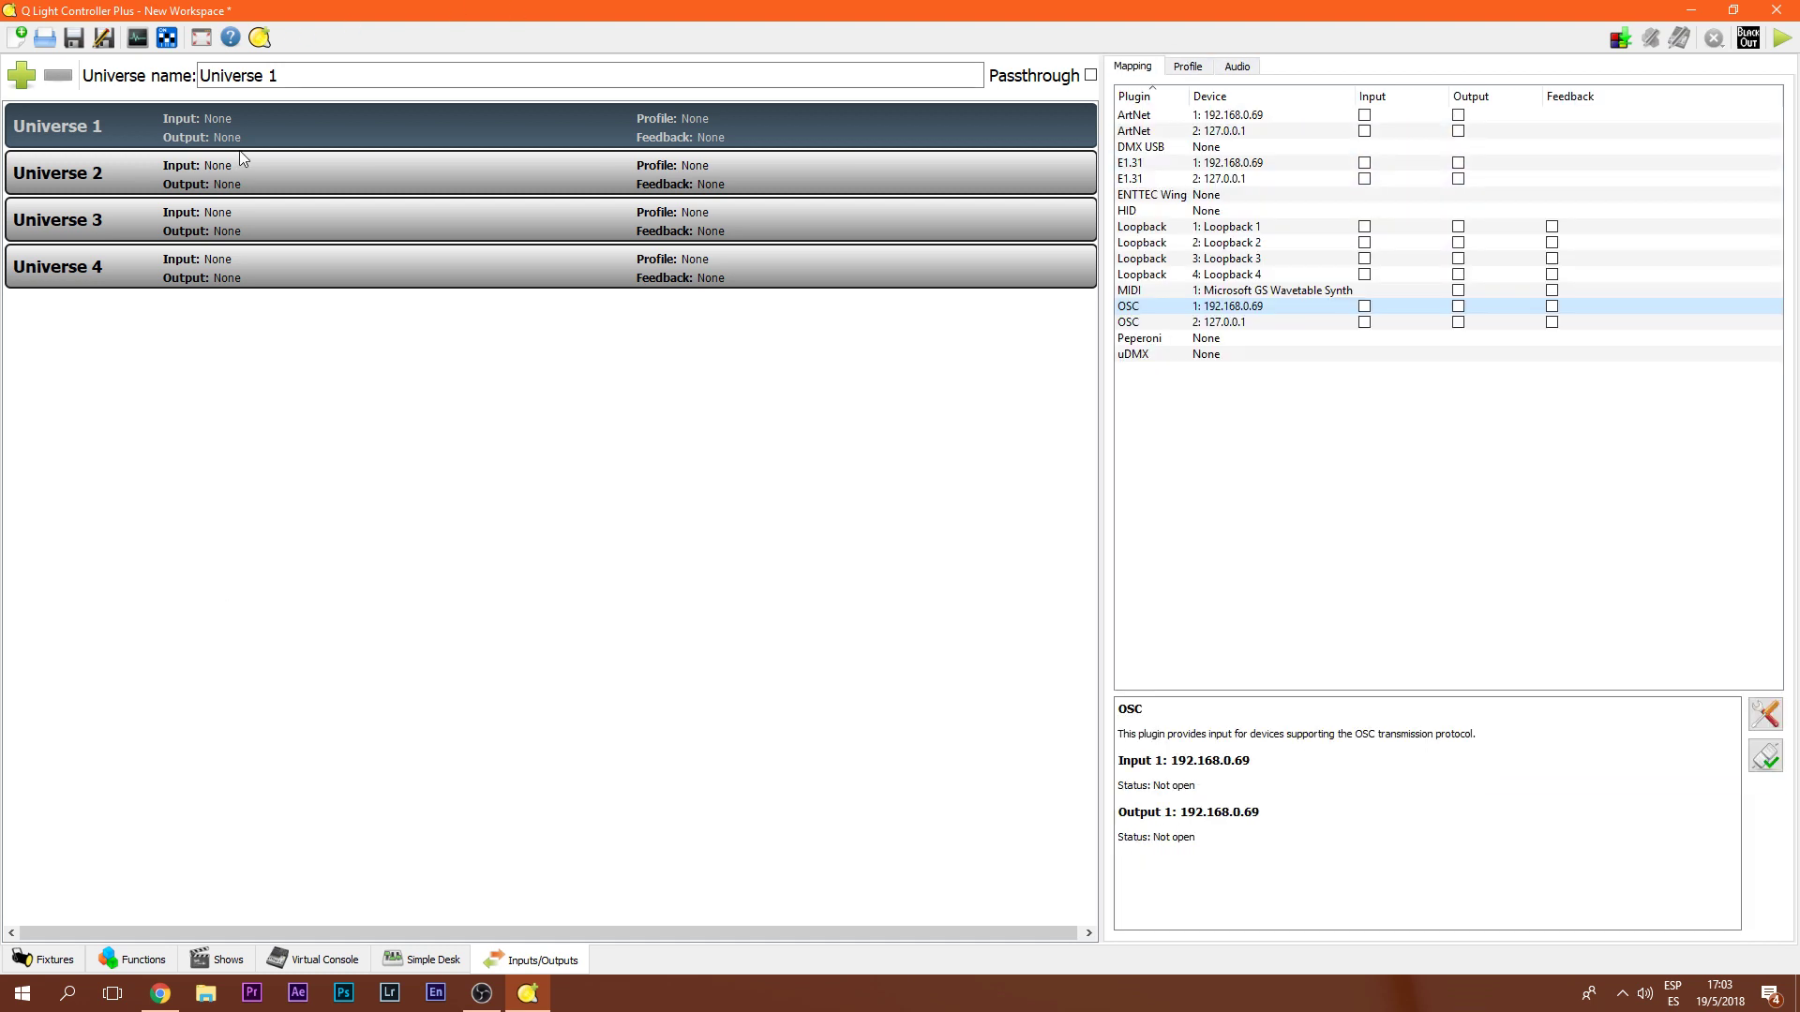
click(219, 954)
click(572, 959)
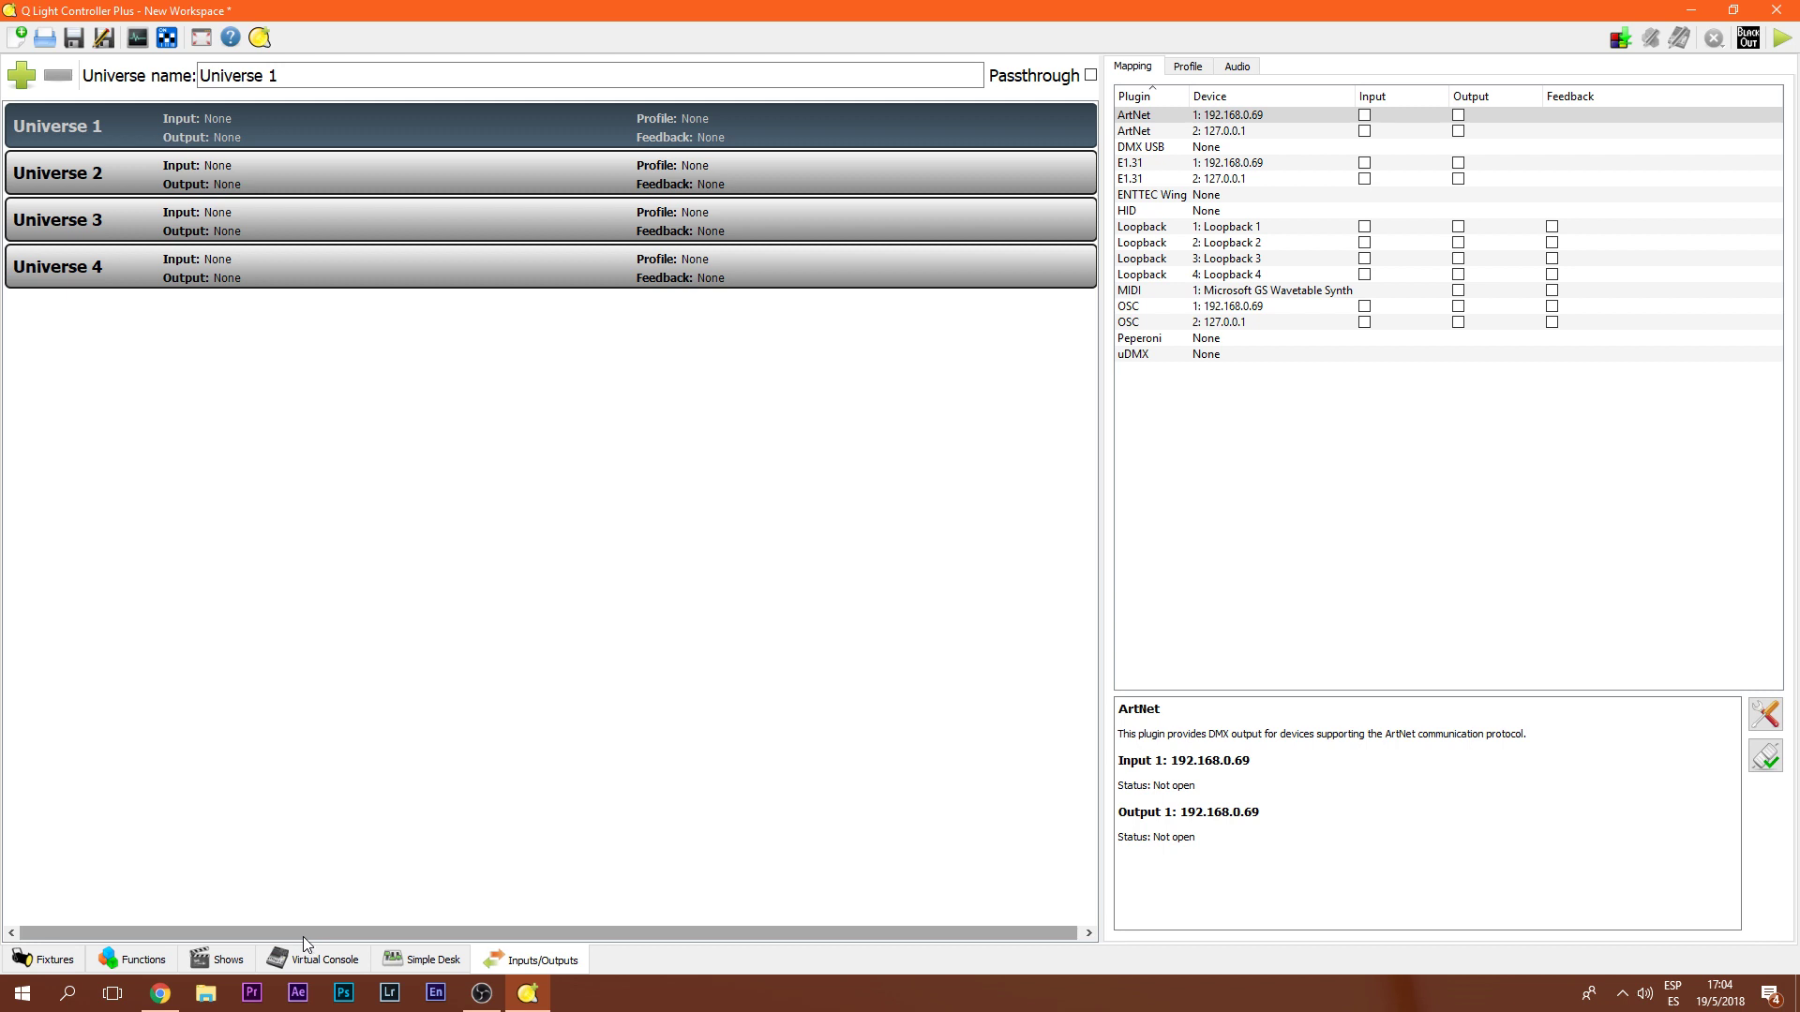
click(45, 960)
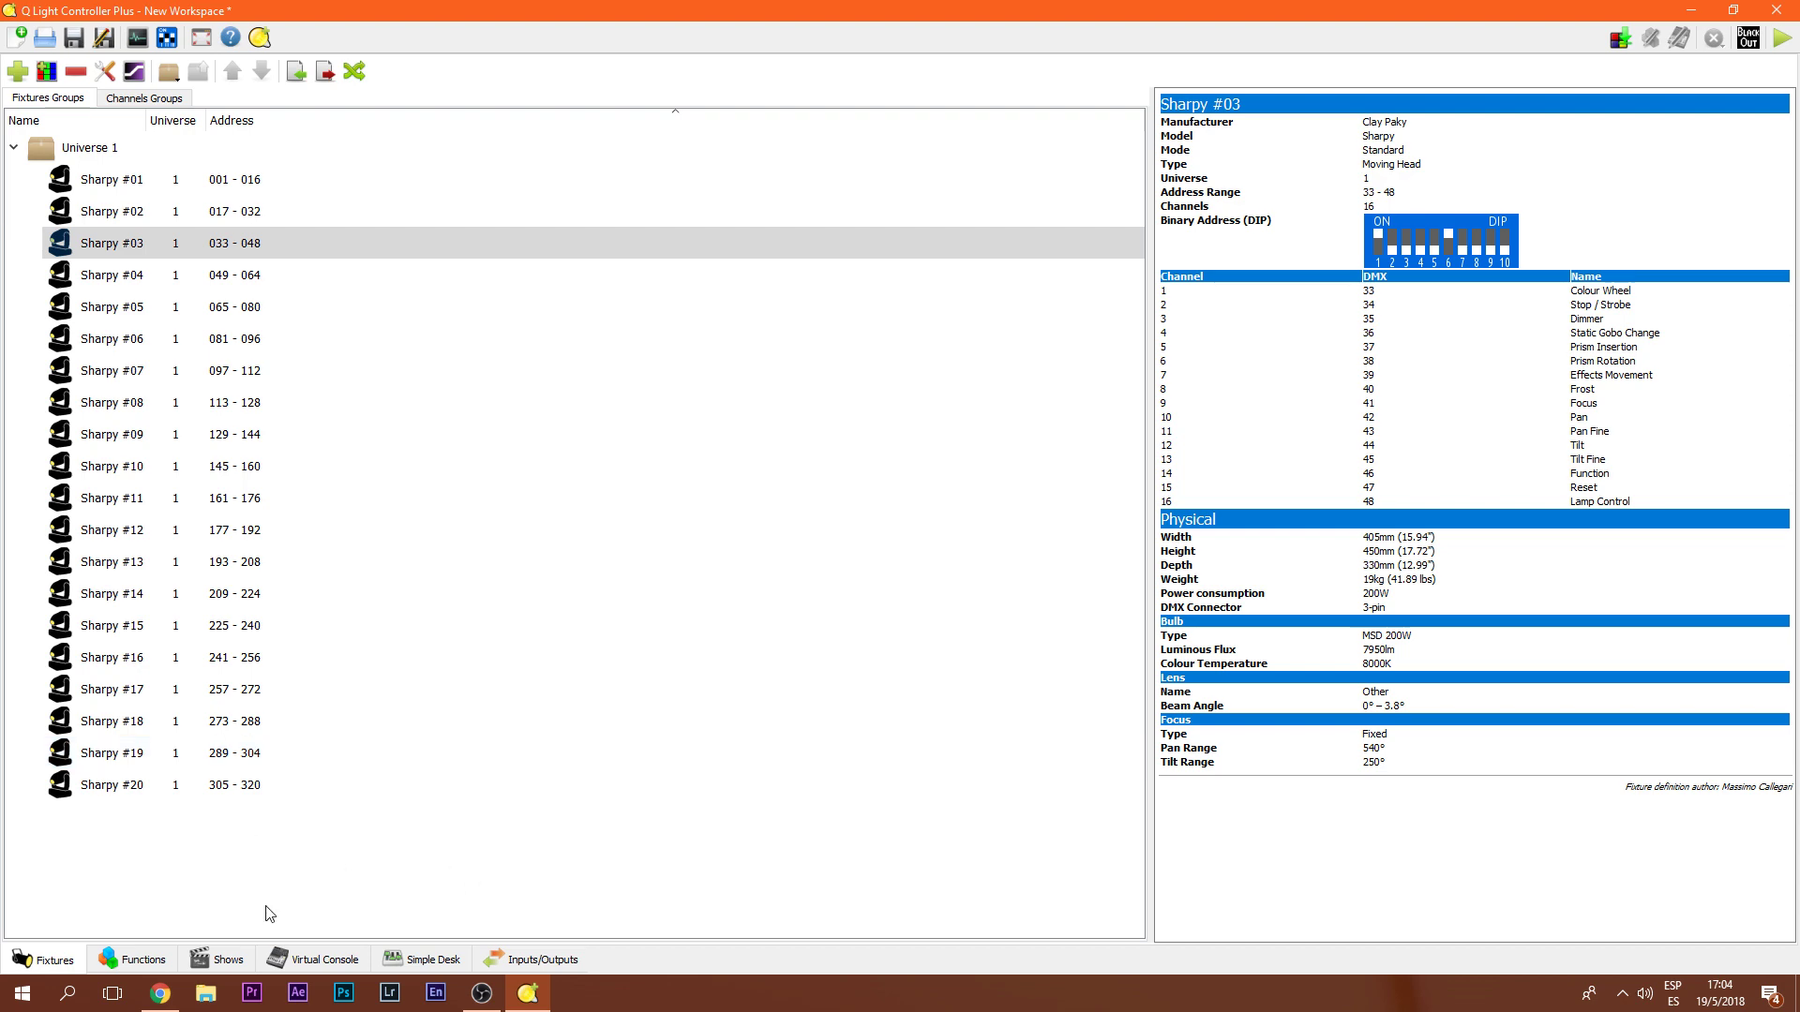
- Switch to Chrome and bring the downloads page forward
click(163, 996)
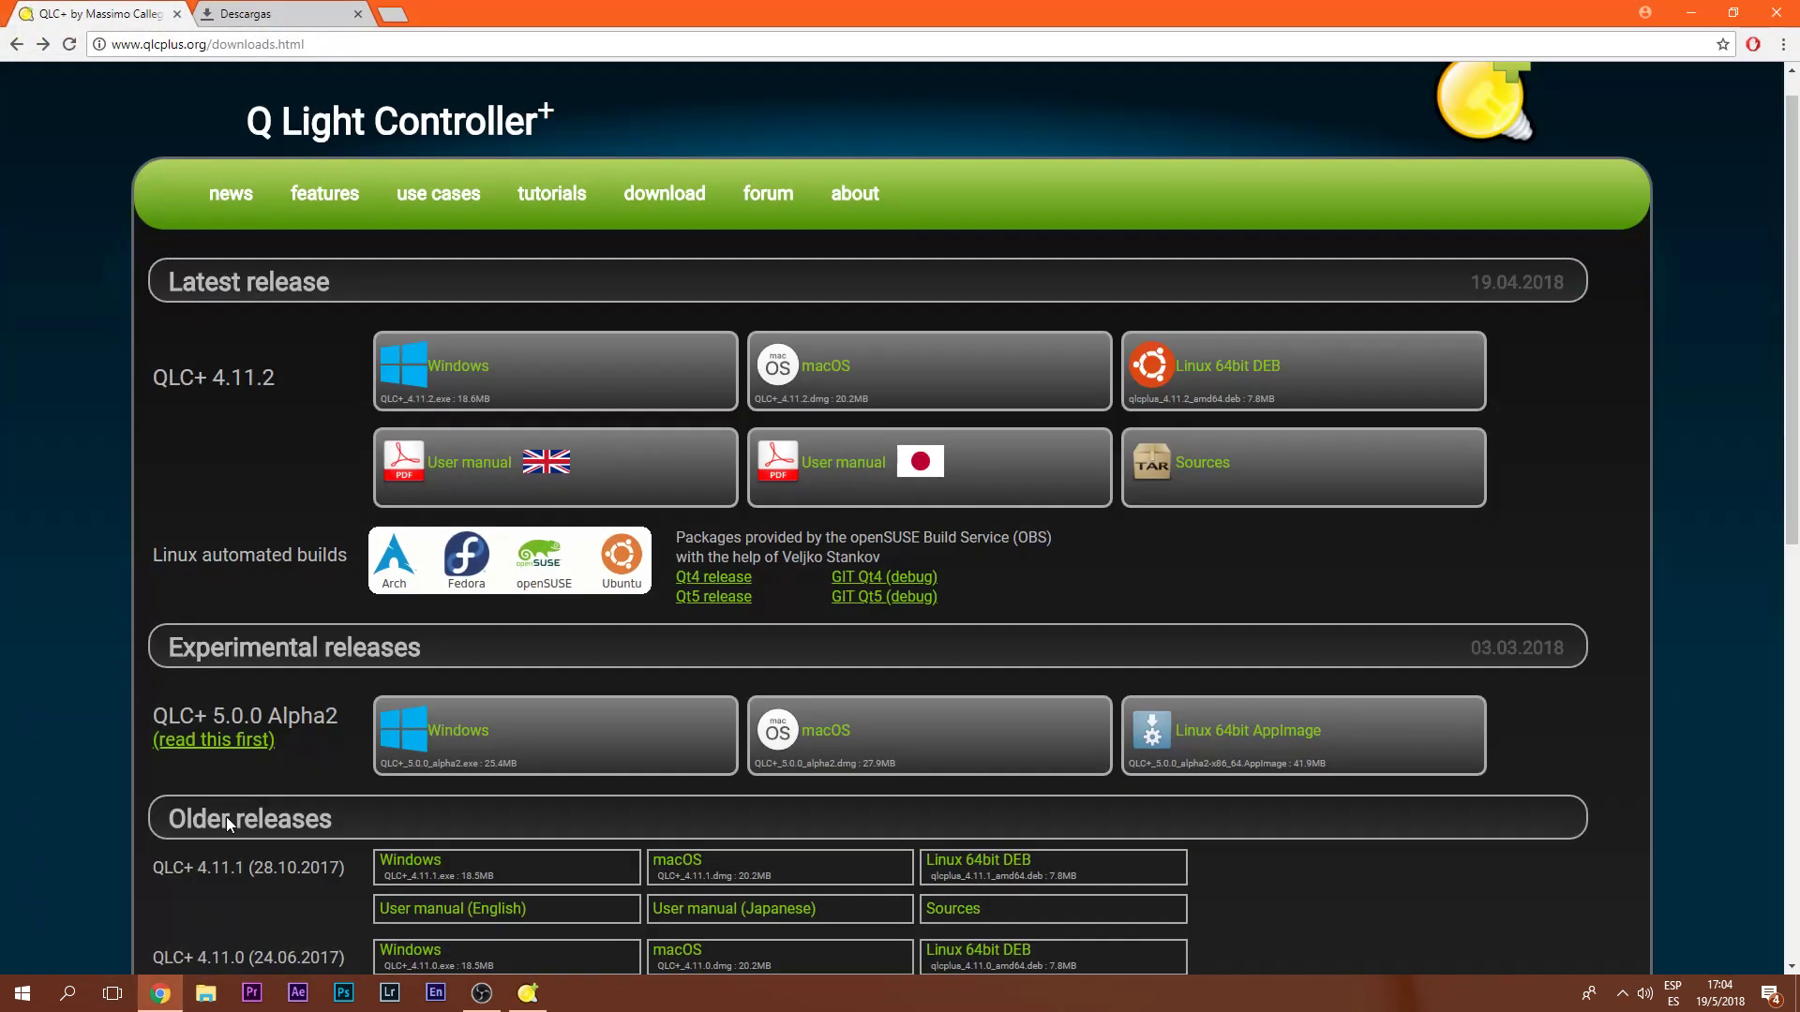
click(280, 16)
click(282, 40)
key(BackSpace)
text(yds)
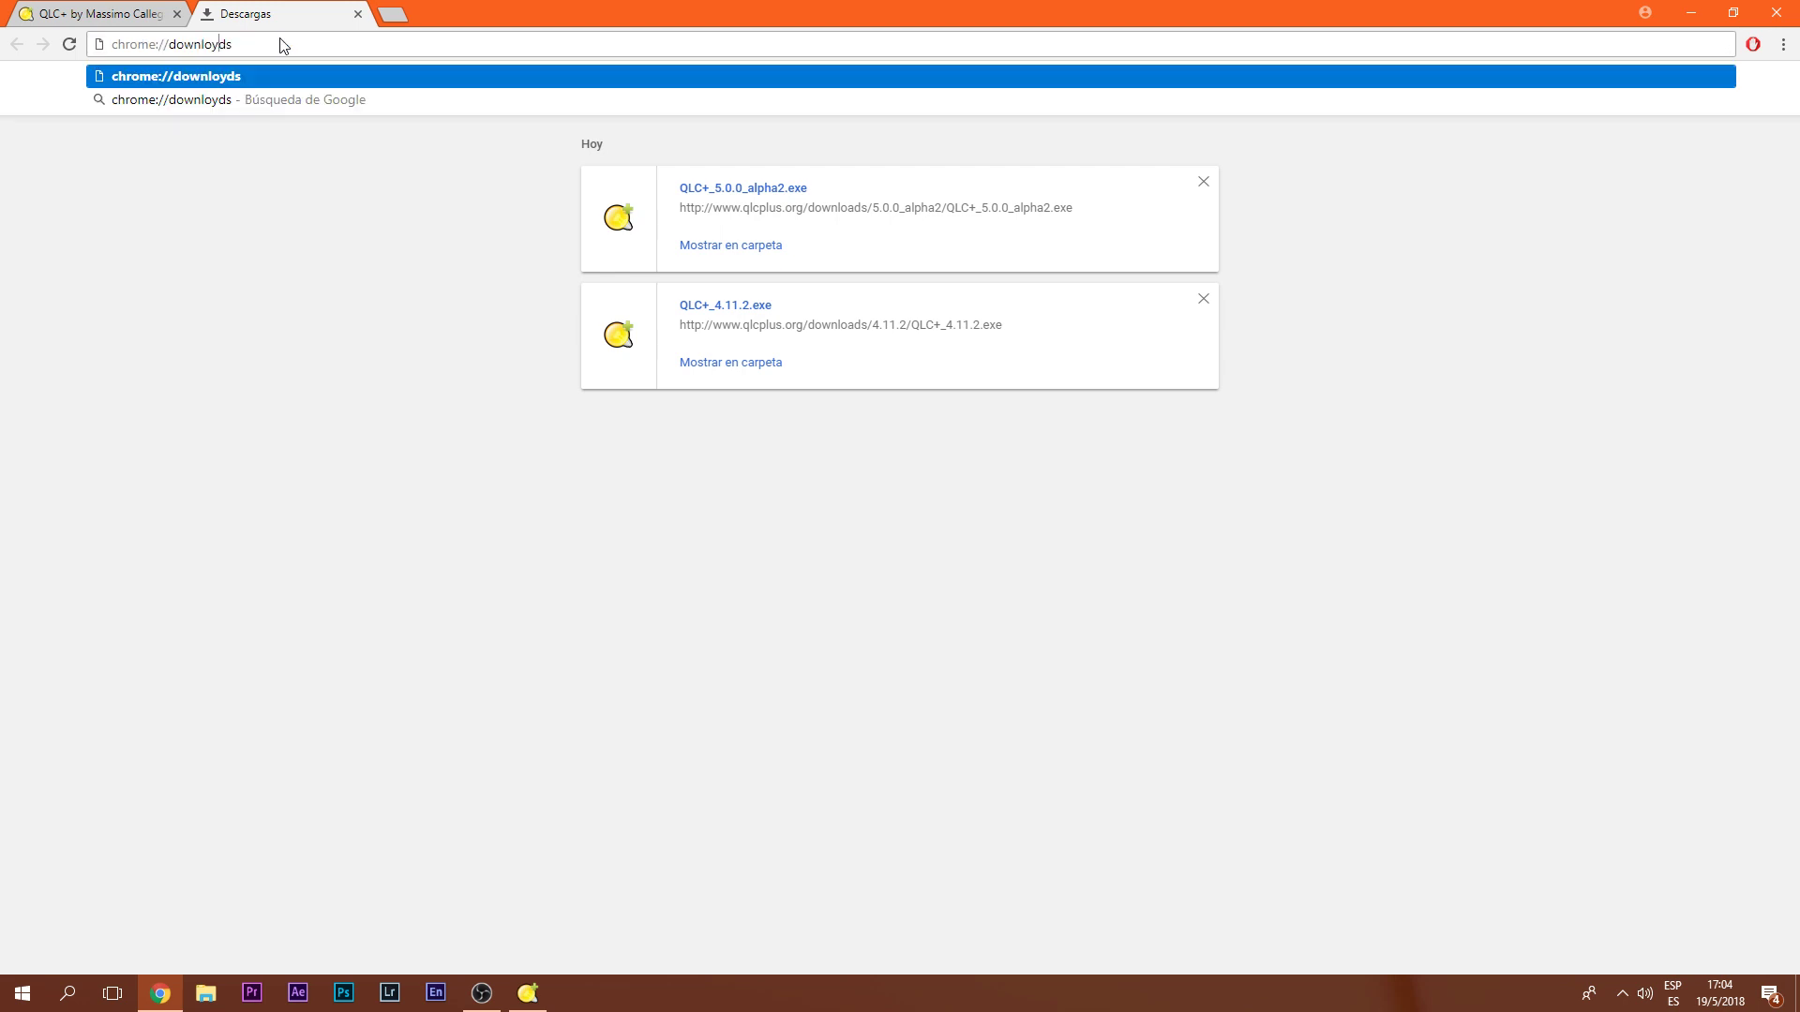
key(Return)
- Load the YouTube home page in the current browser tab, cutting the suggested regional and language parameters from the address
click(282, 44)
text(youtube.com/?gl=AR&hl=es-419)
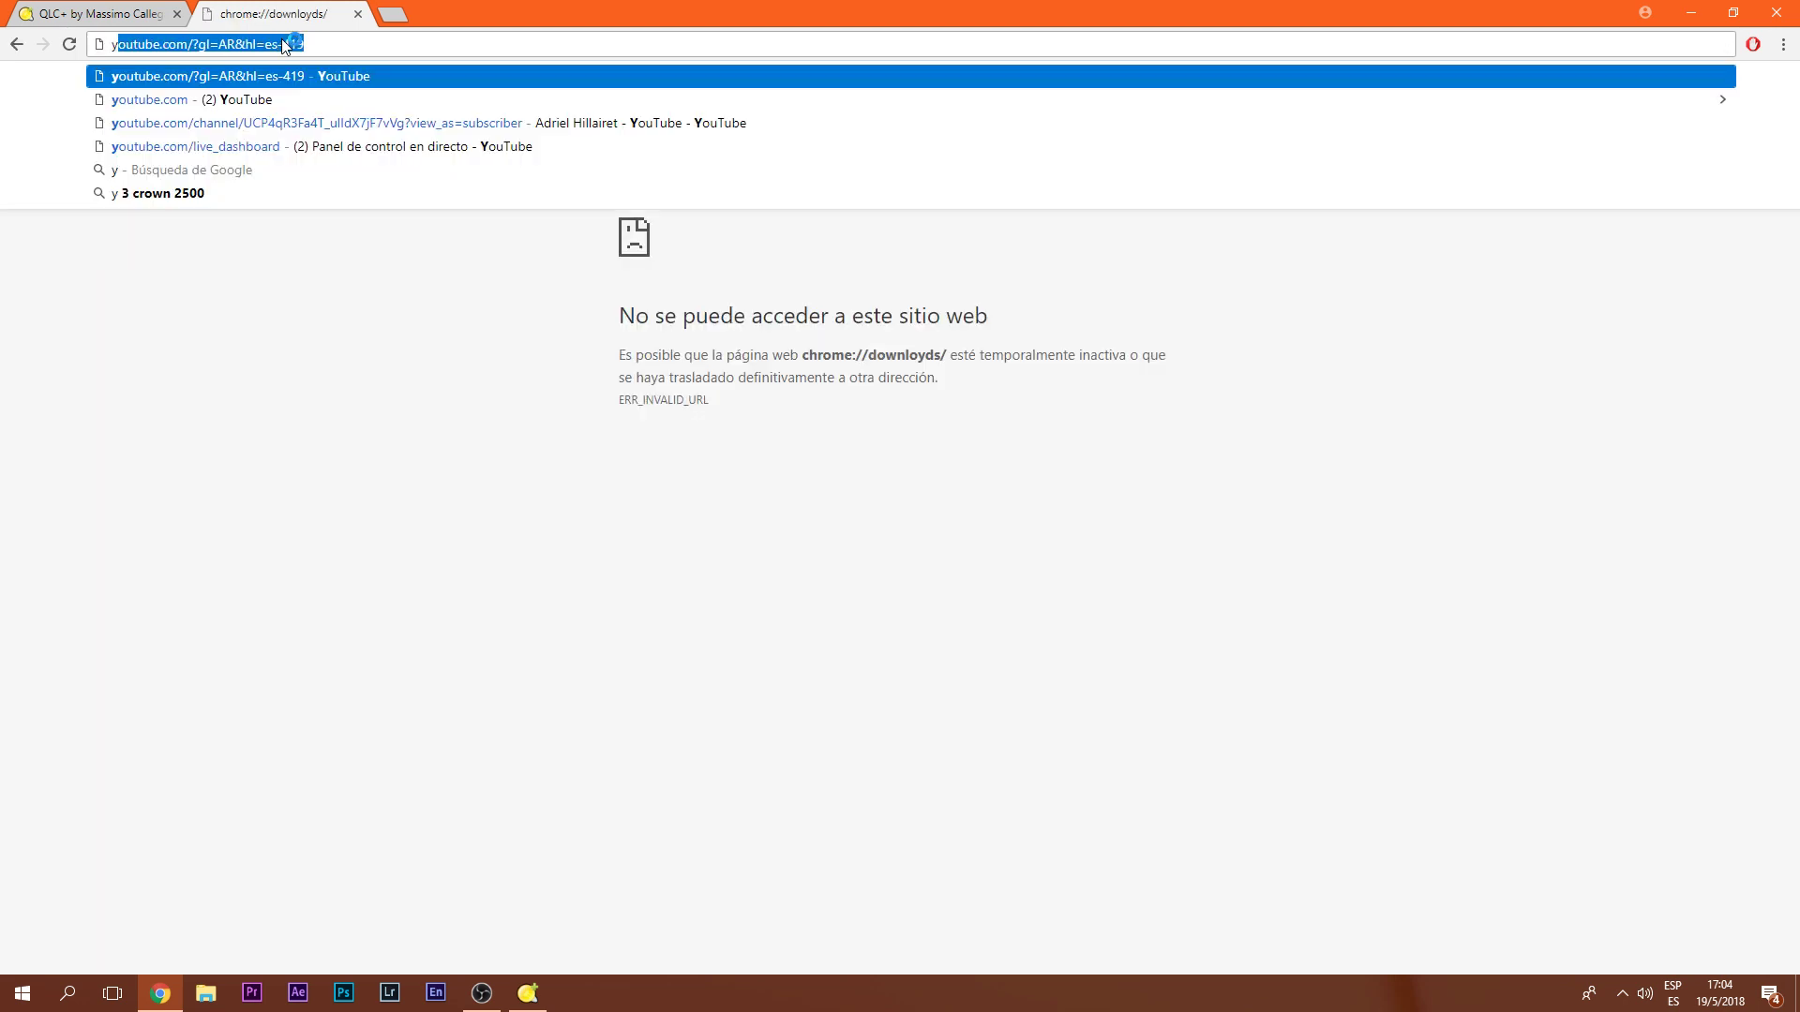
key(End)
key(BackSpace)
key(BackSpace)
key(BackSpace)
key(BackSpace)
key(BackSpace)
key(BackSpace)
key(BackSpace)
key(BackSpace)
key(BackSpace)
key(BackSpace)
key(BackSpace)
key(BackSpace)
key(BackSpace)
key(BackSpace)
key(BackSpace)
key(BackSpace)
key(BackSpace)
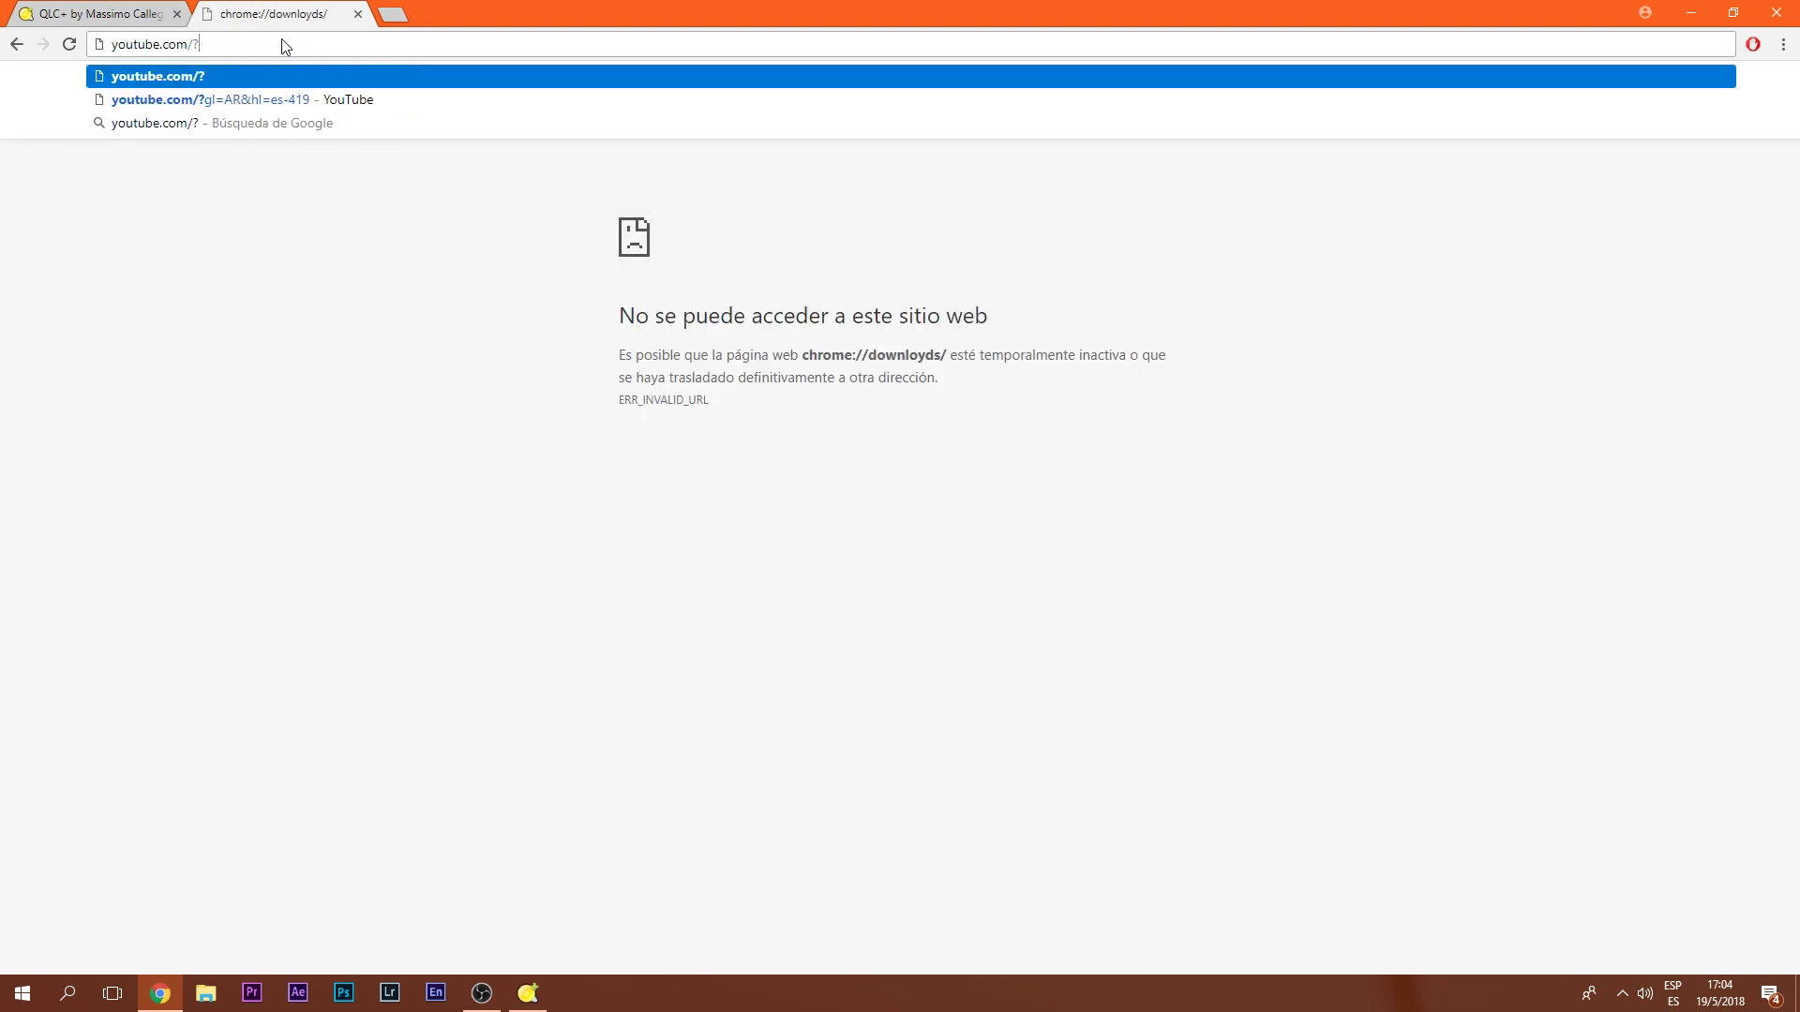
key(Return)
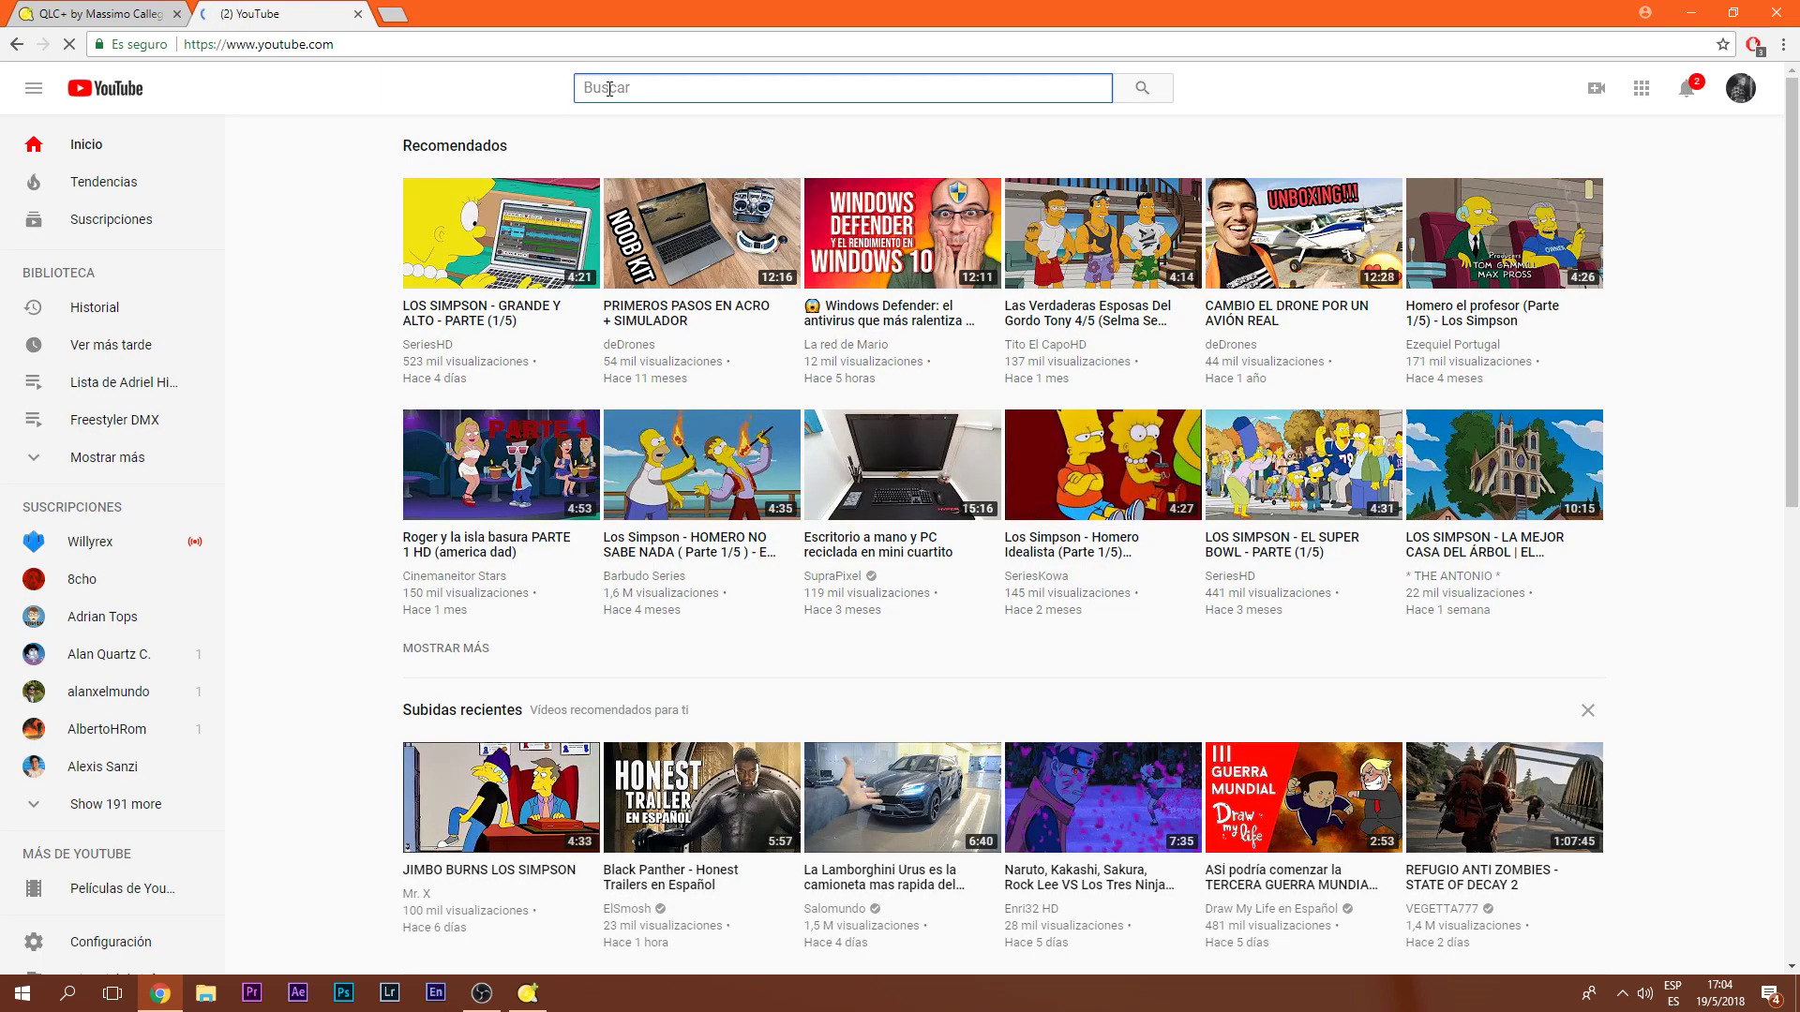
- Search YouTube for "qlc+" and look through the listed tutorial videos
text(q)
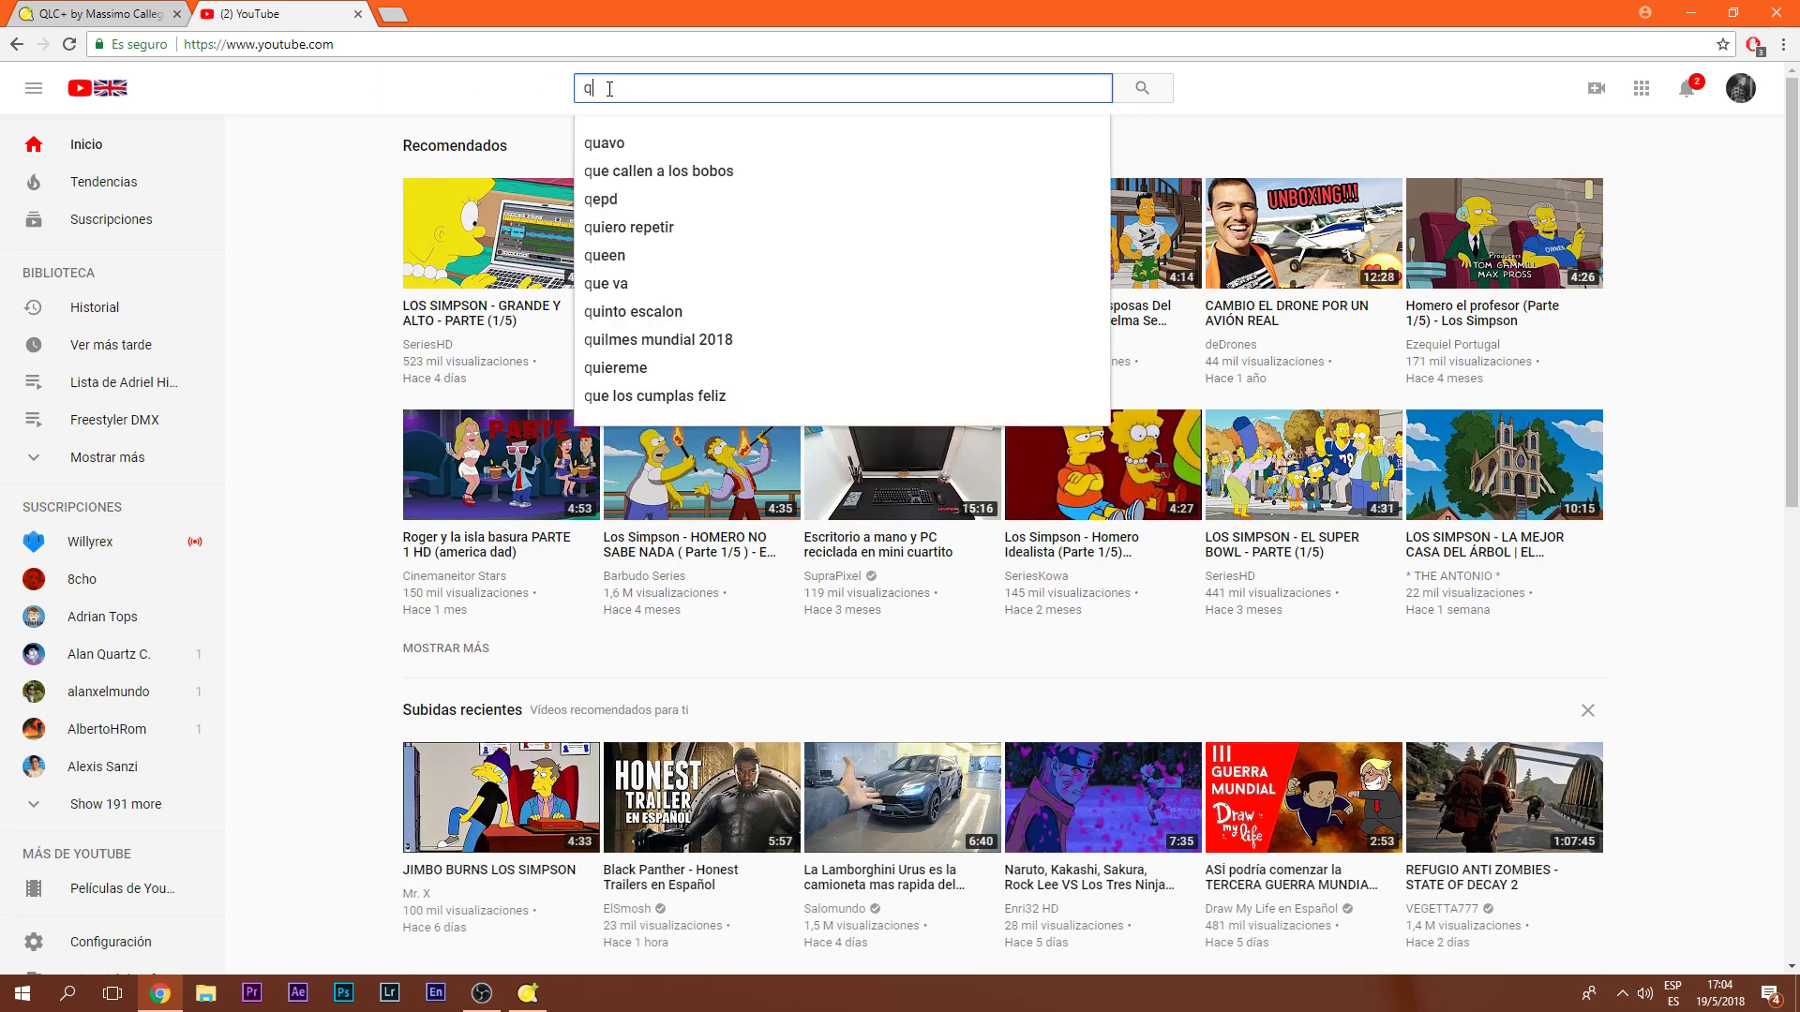
text(lc+)
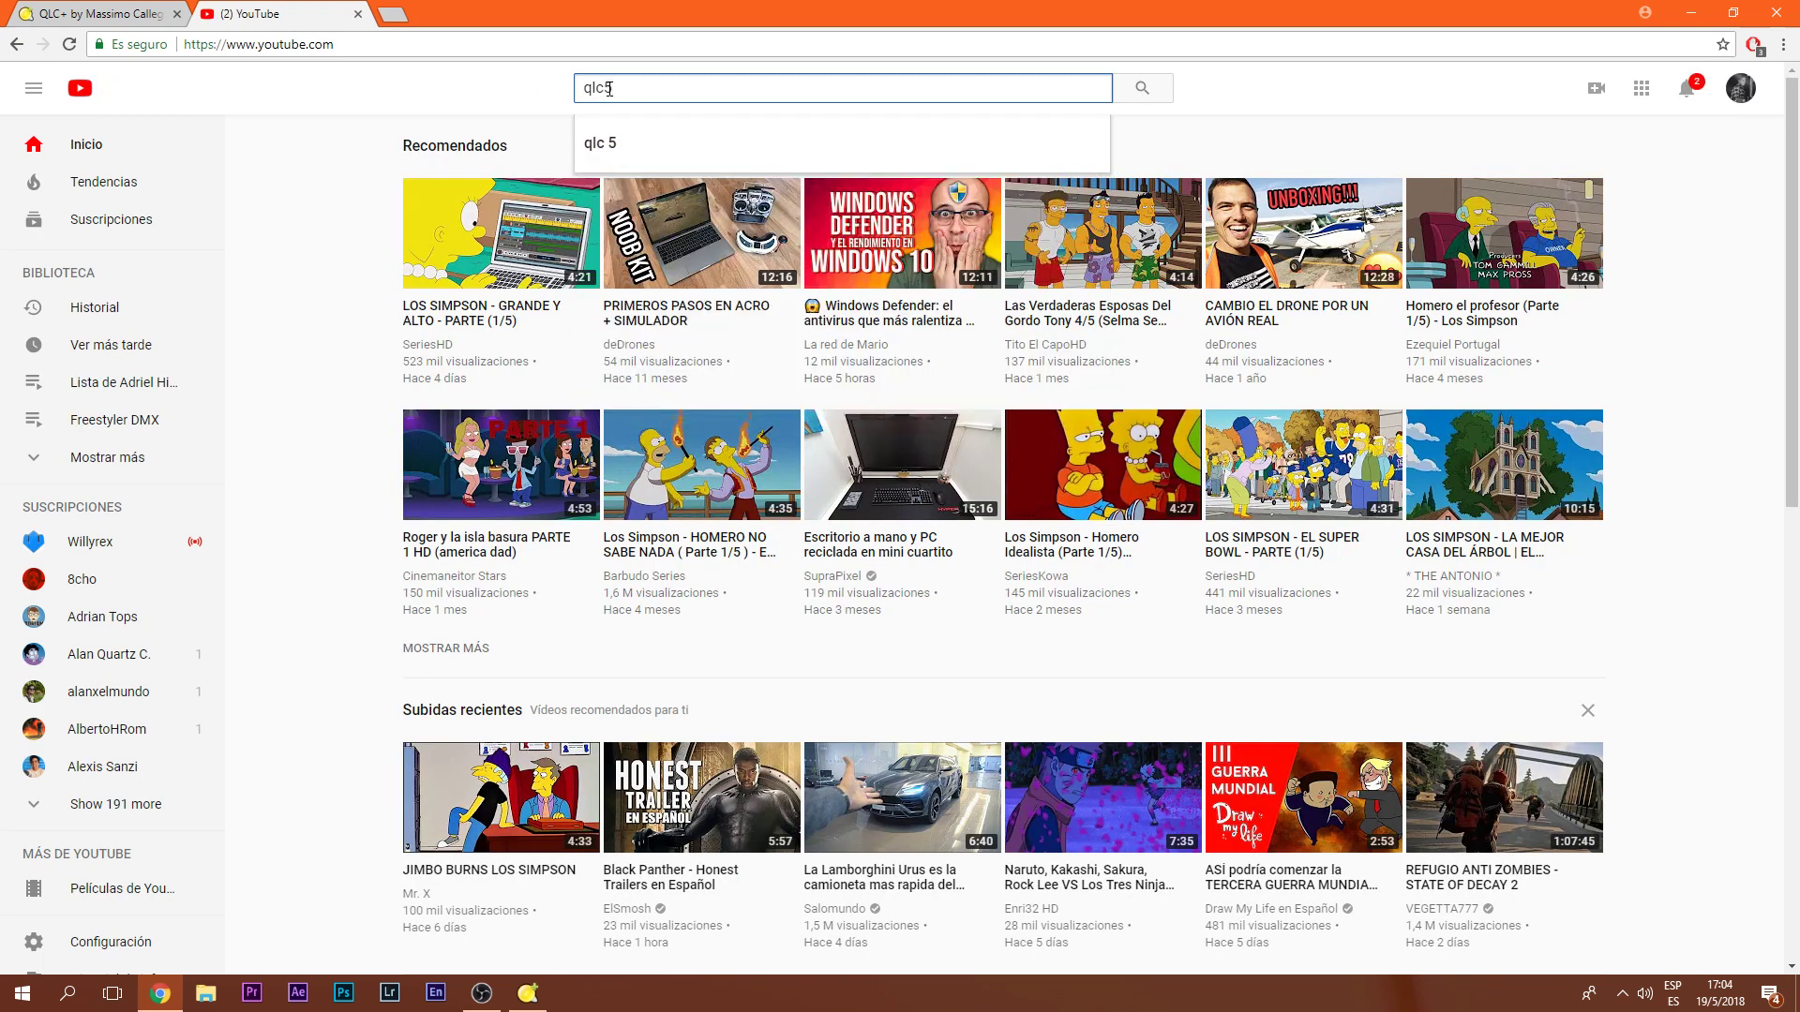
key(Return)
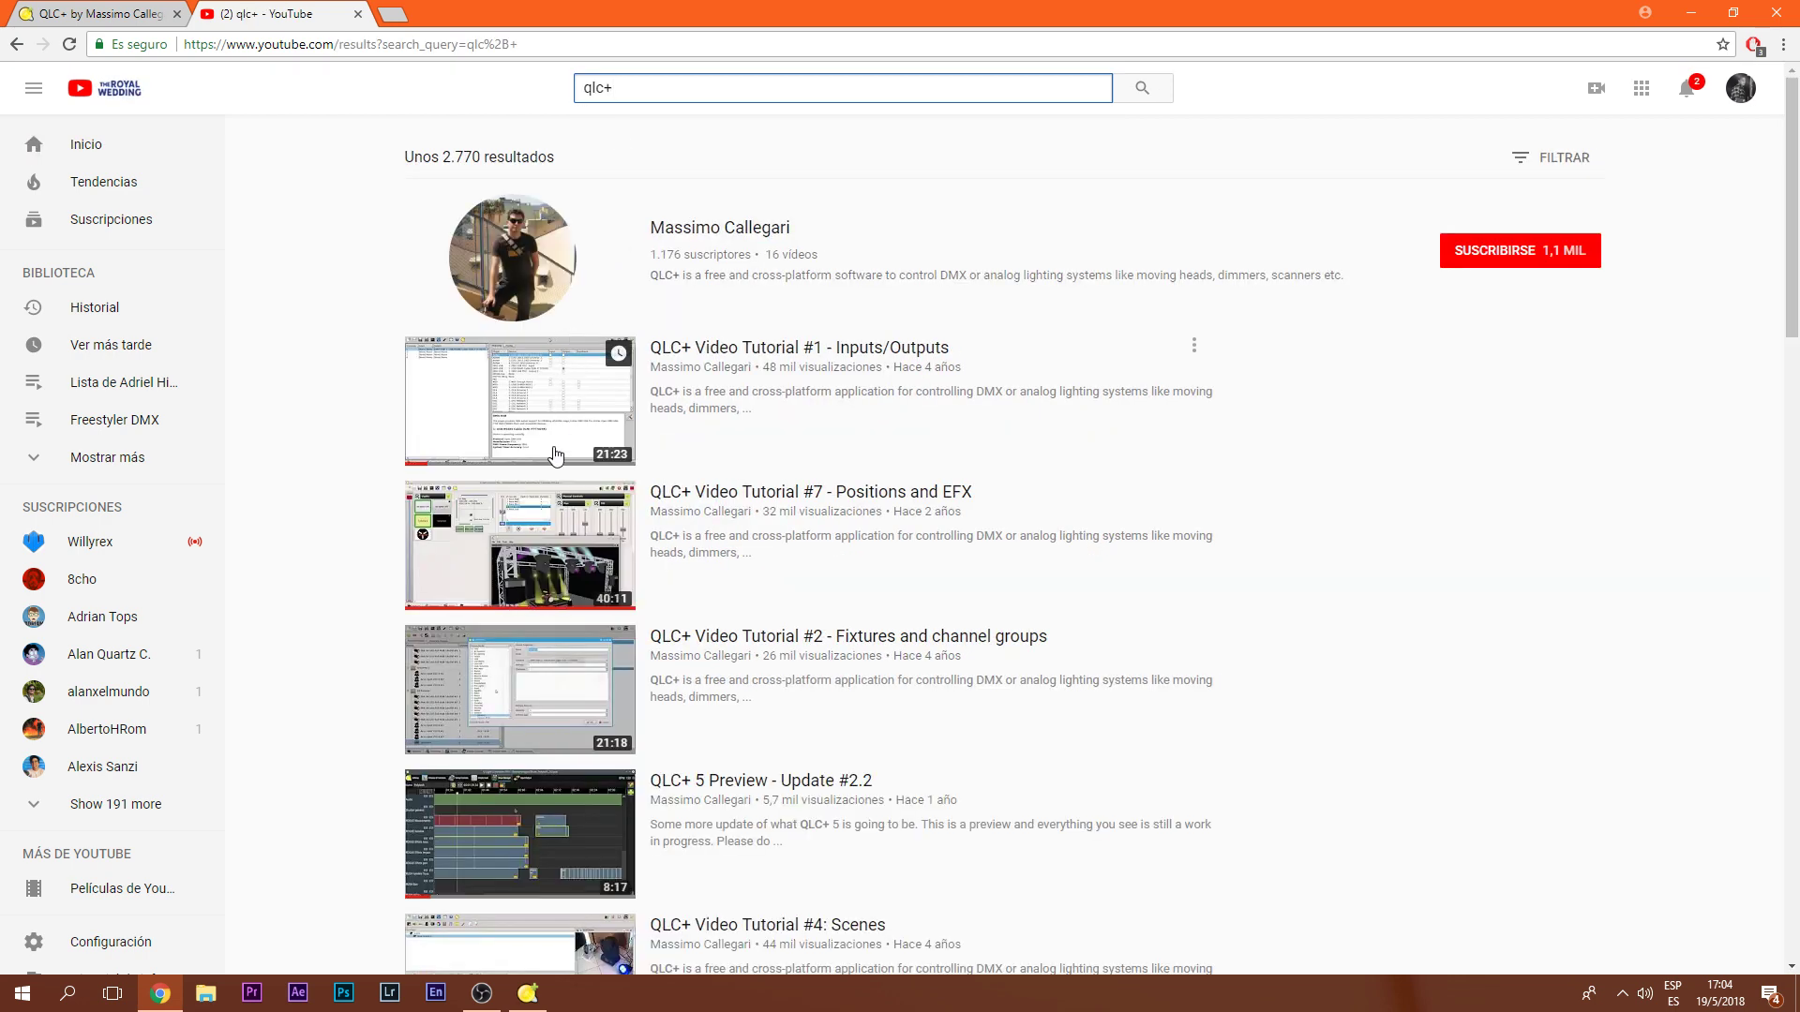
mouse_move(537, 826)
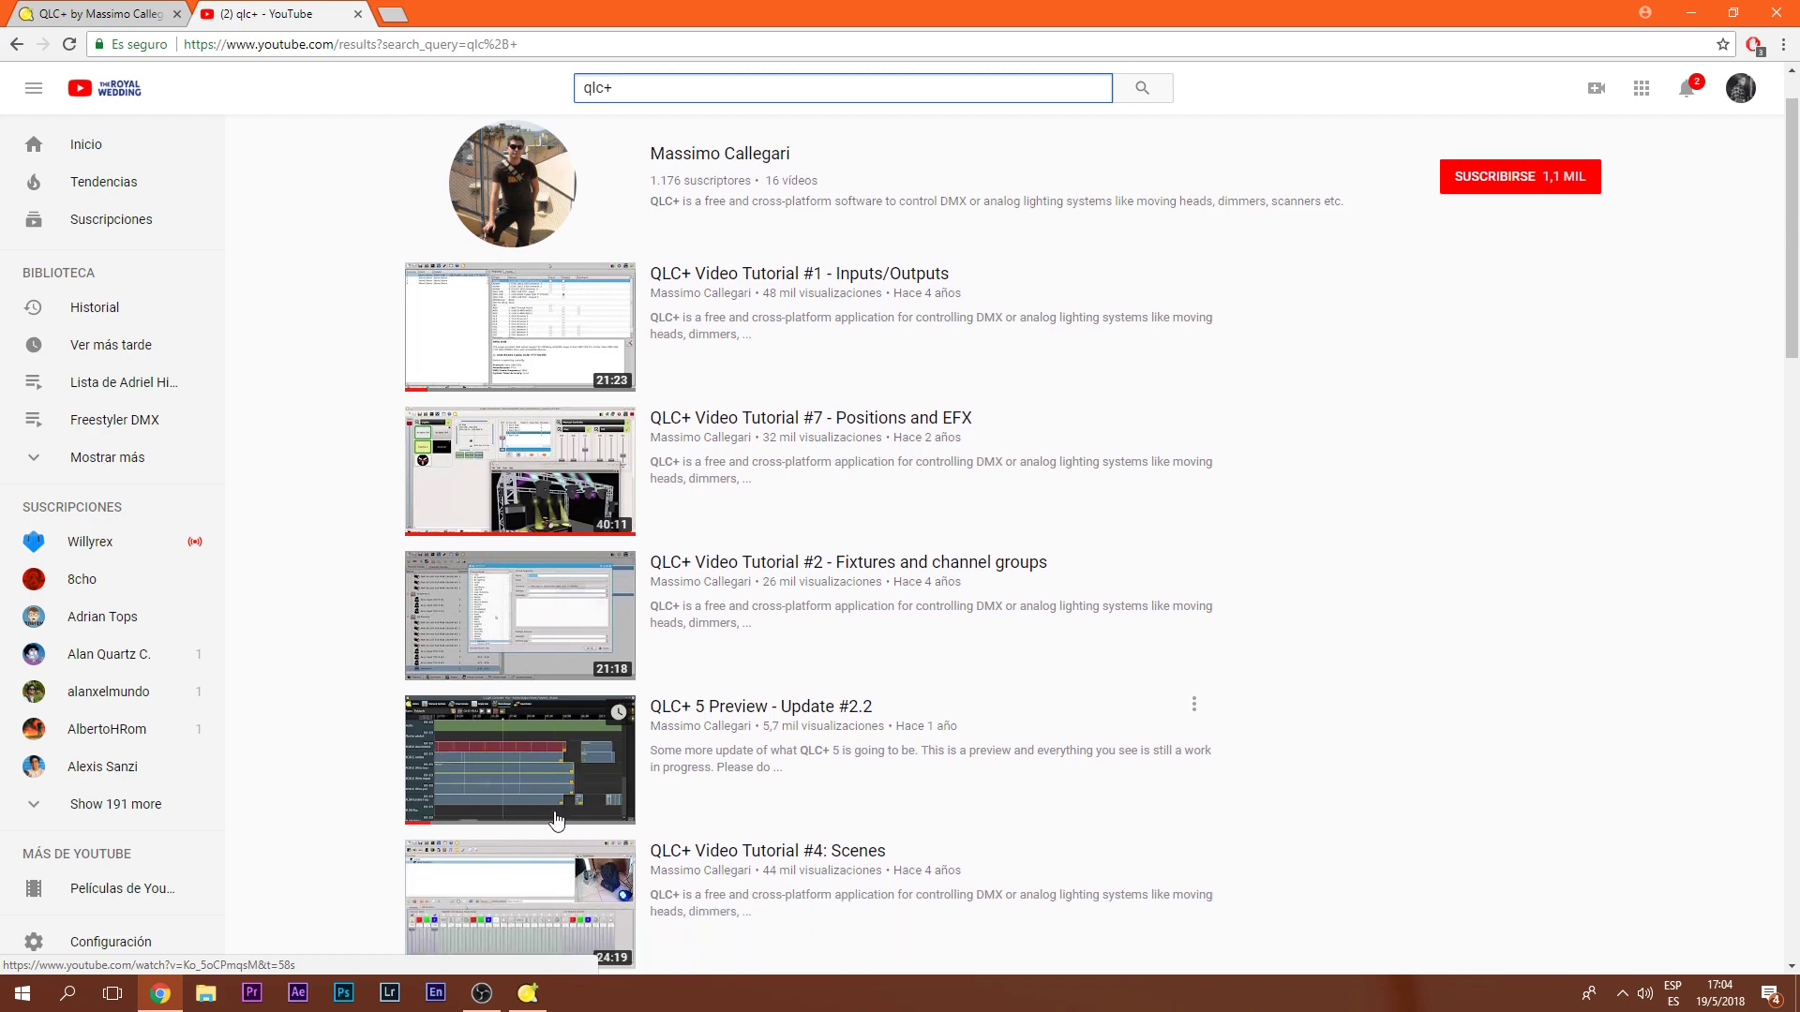
scroll(558, 759, down, 6)
scroll(577, 694, down, 2)
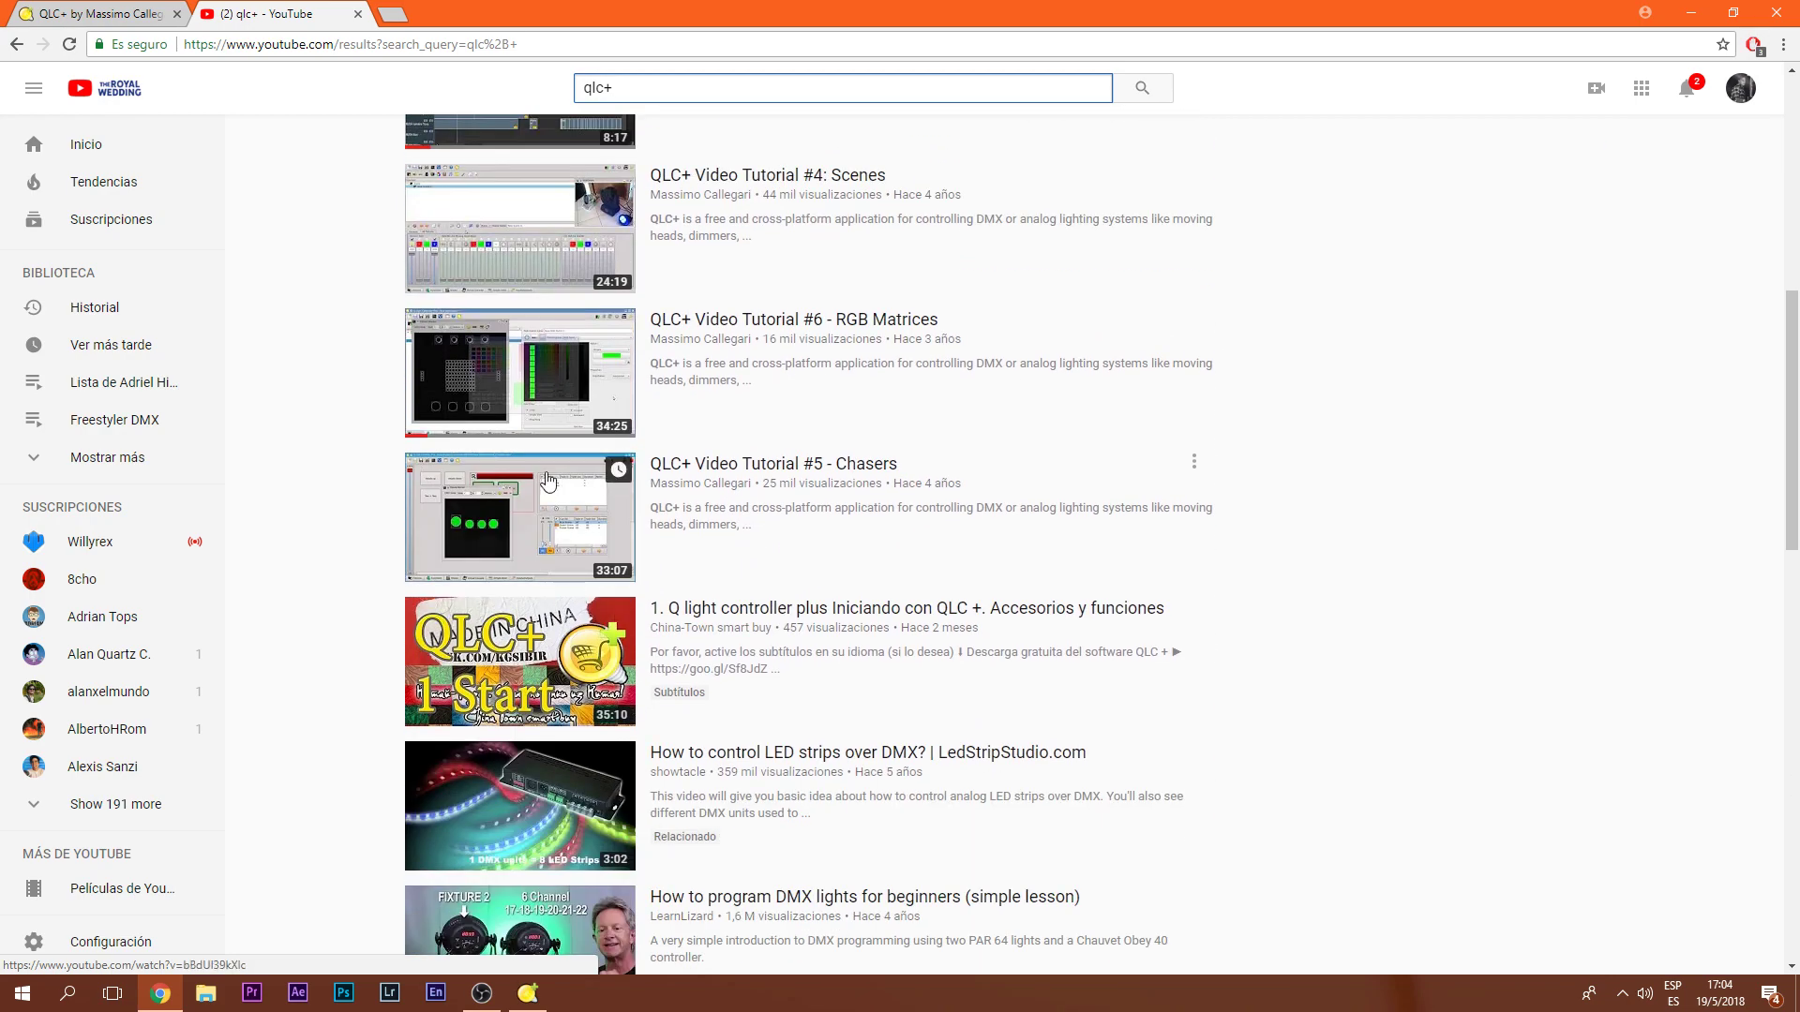
scroll(576, 694, down, 5)
scroll(673, 153, up, 8)
scroll(673, 153, up, 2)
- Search YouTube for "qlc+ 5" and open the video "QLC+ 5 Preview - Update #1"
click(679, 148)
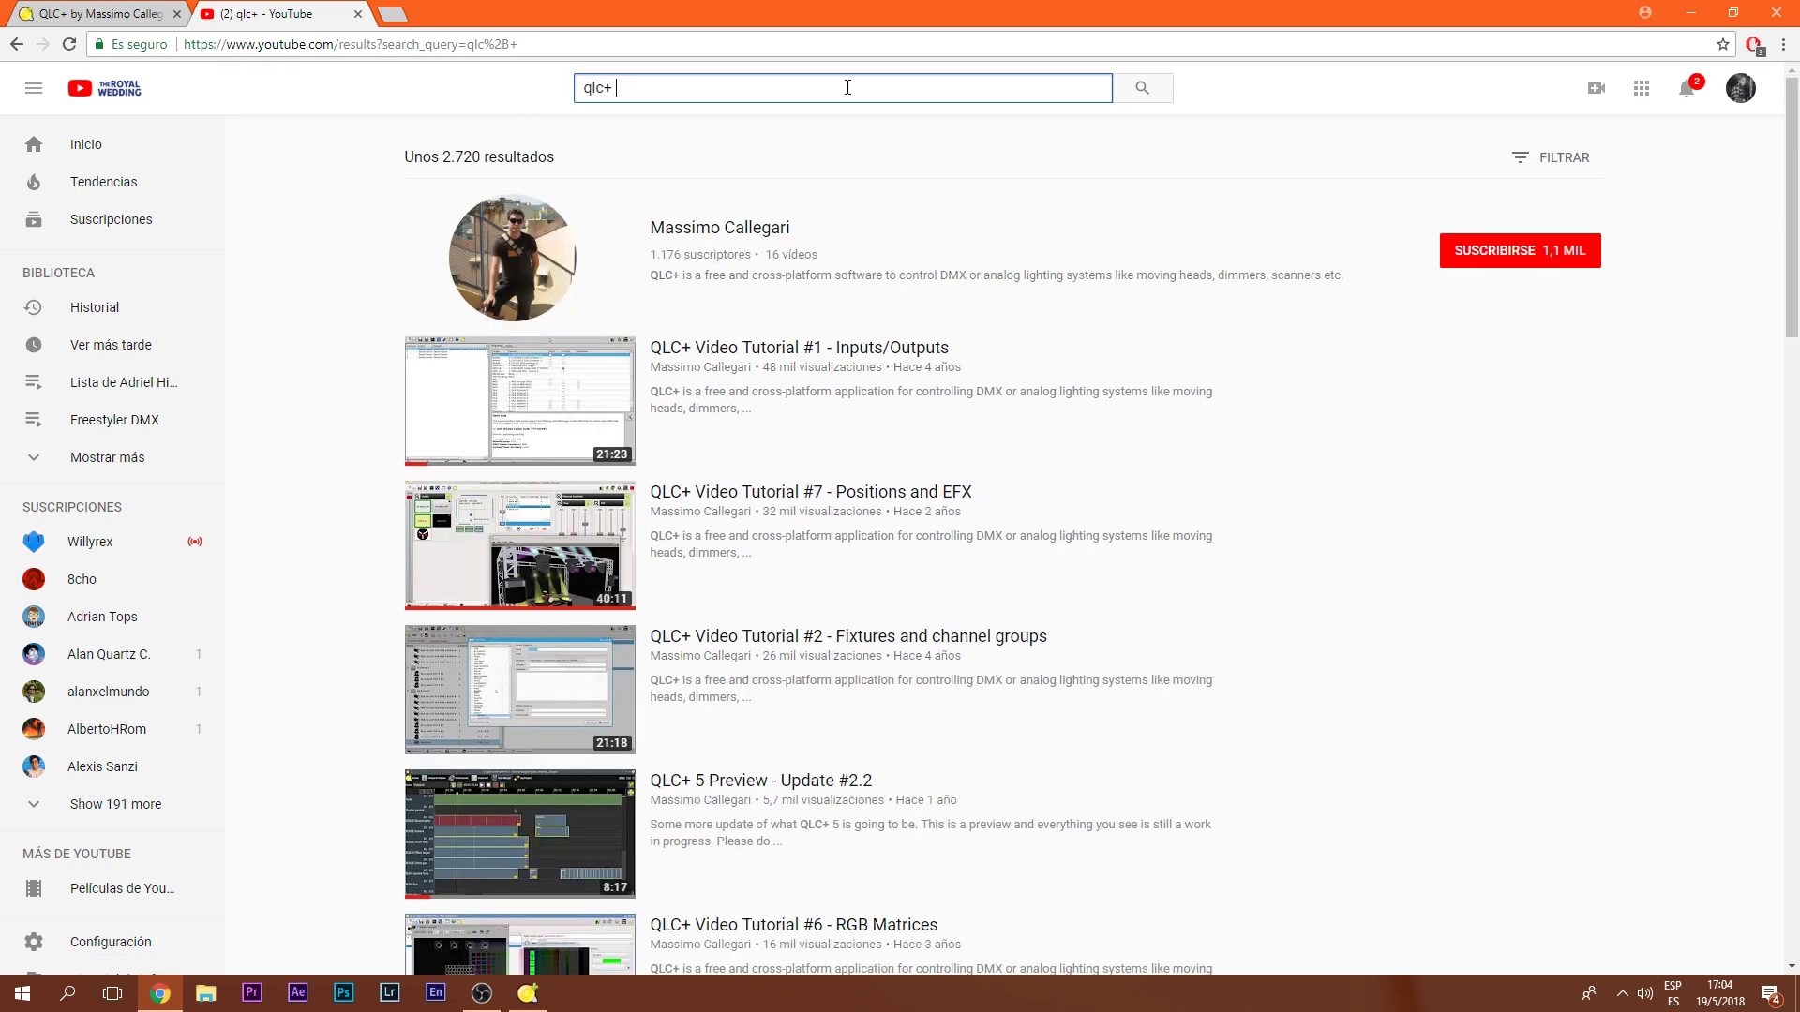
text(5)
key(Return)
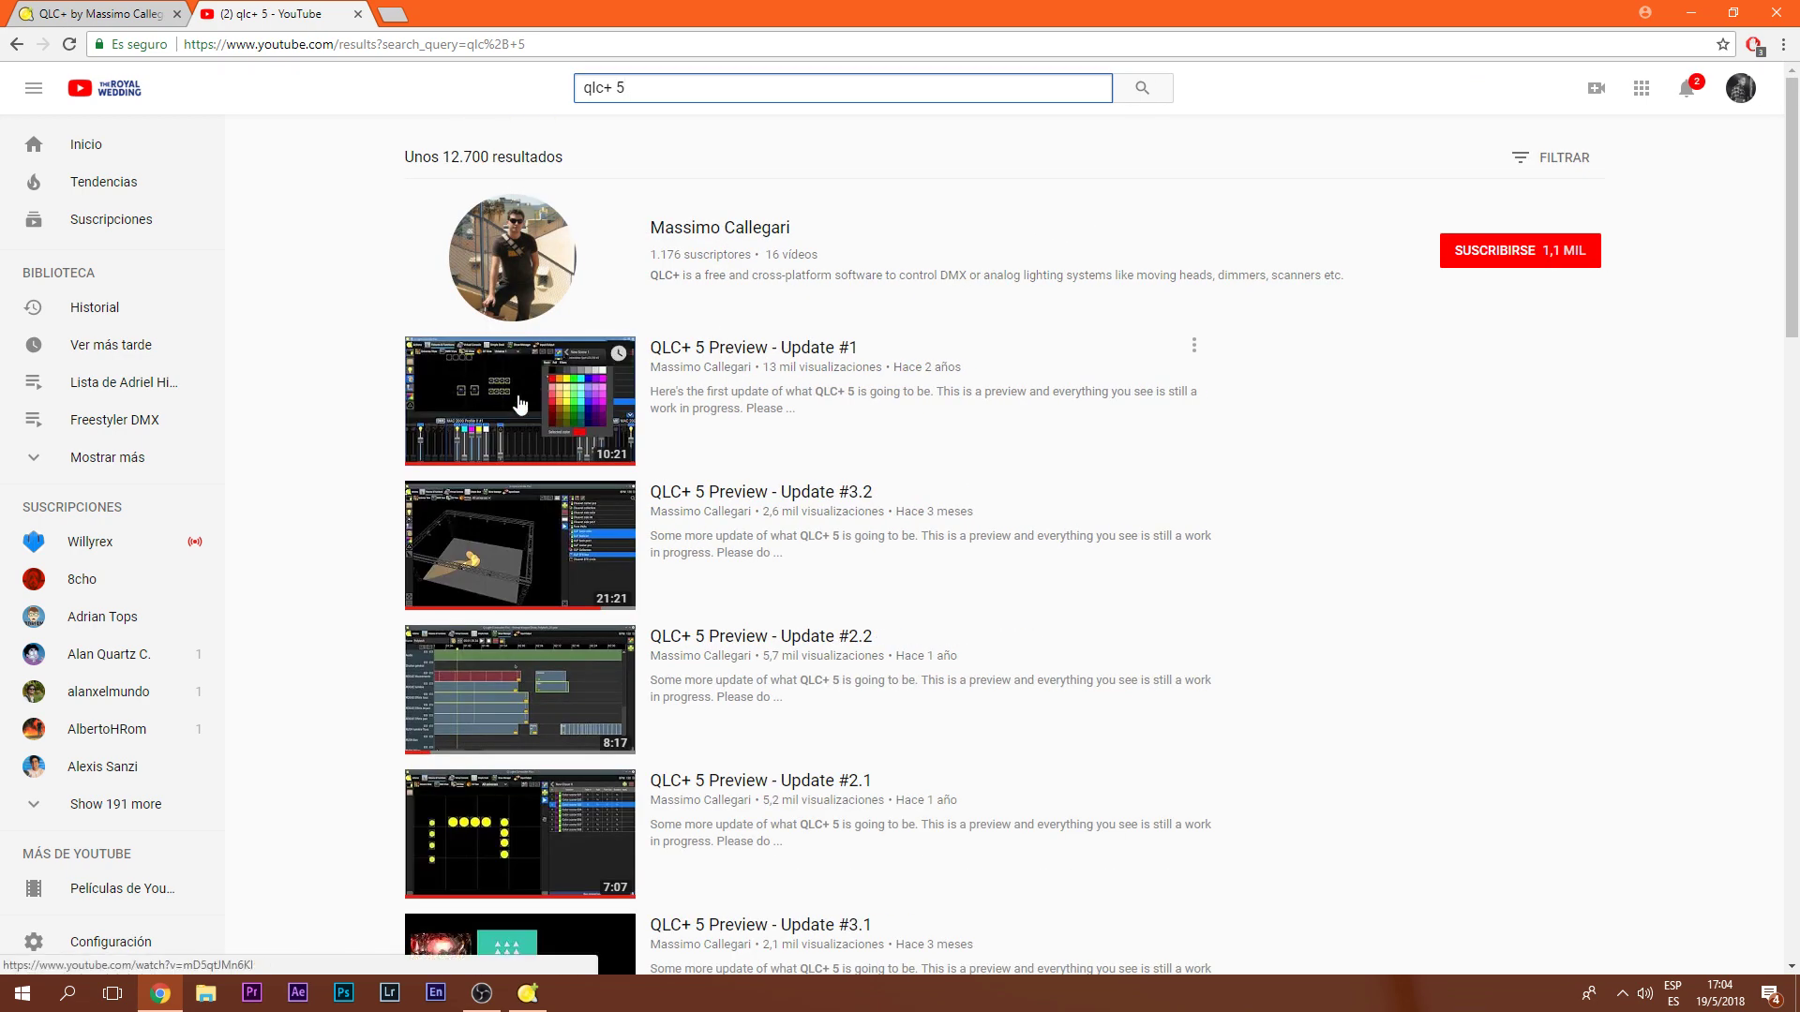
click(519, 401)
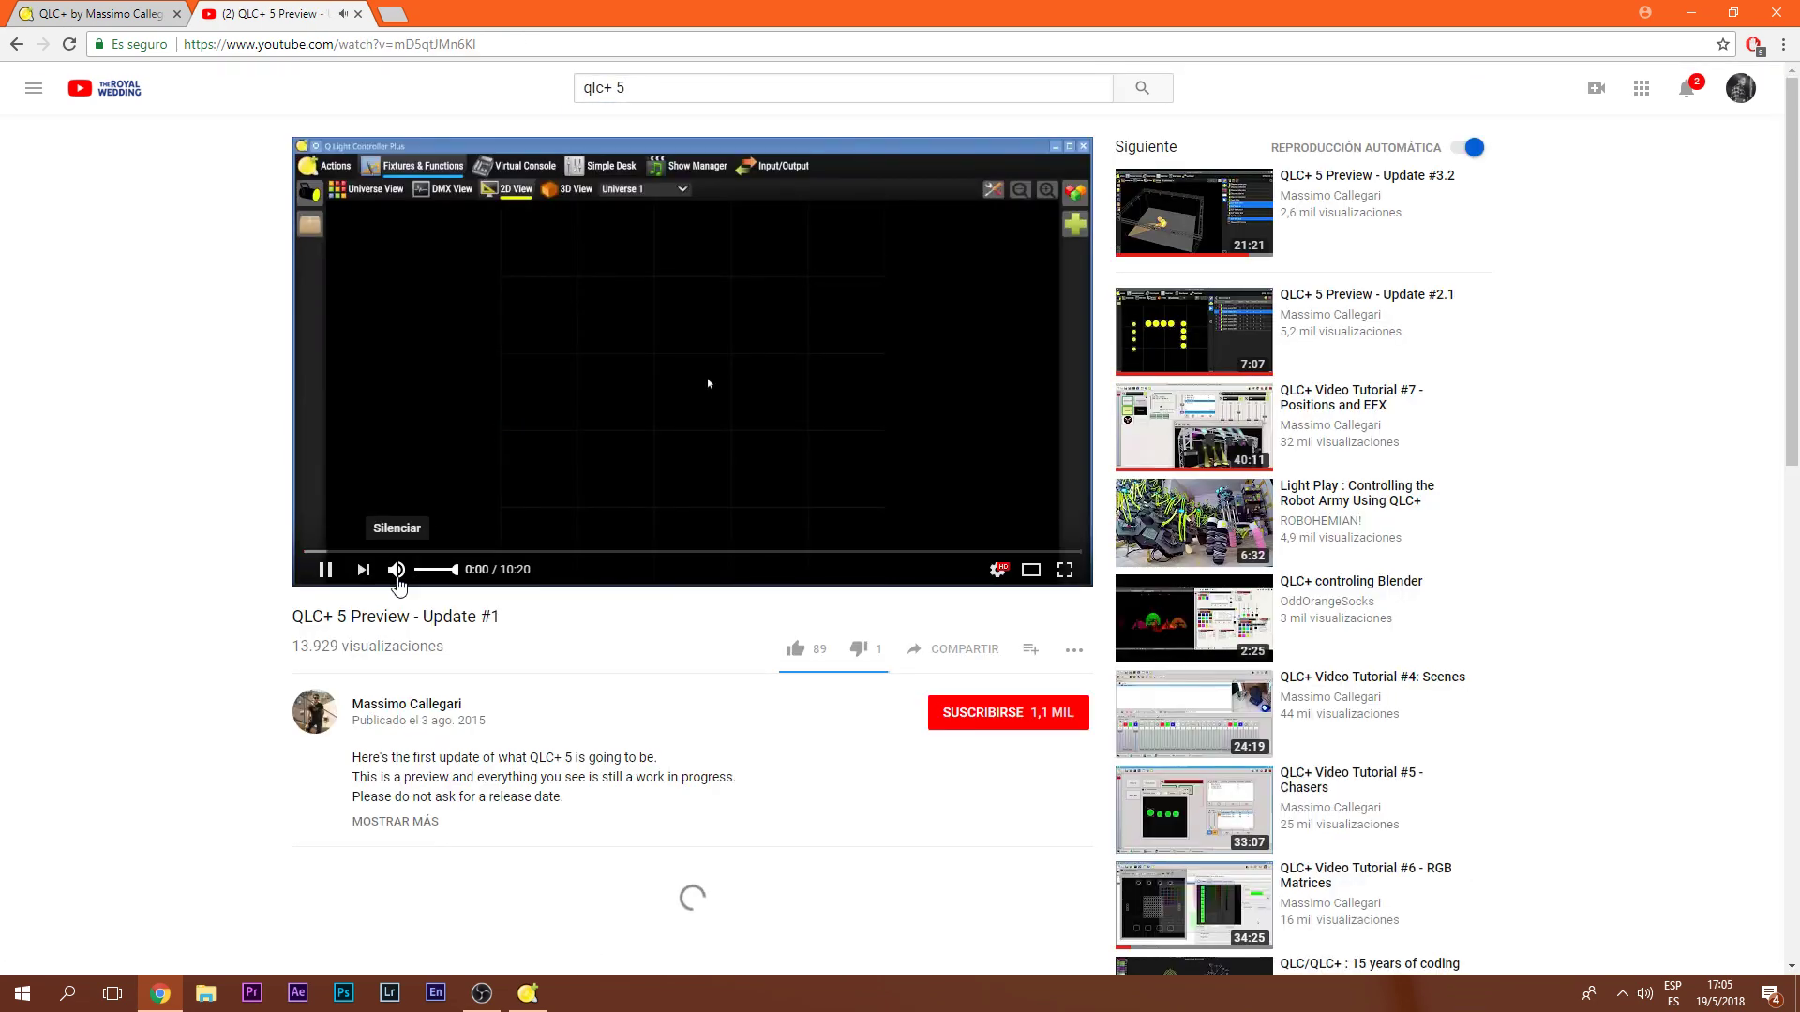
- Mute the preview video and skip ahead to 2:30 and on to about 4 minutes to examine the QLC+ 5 interface
click(397, 570)
click(492, 552)
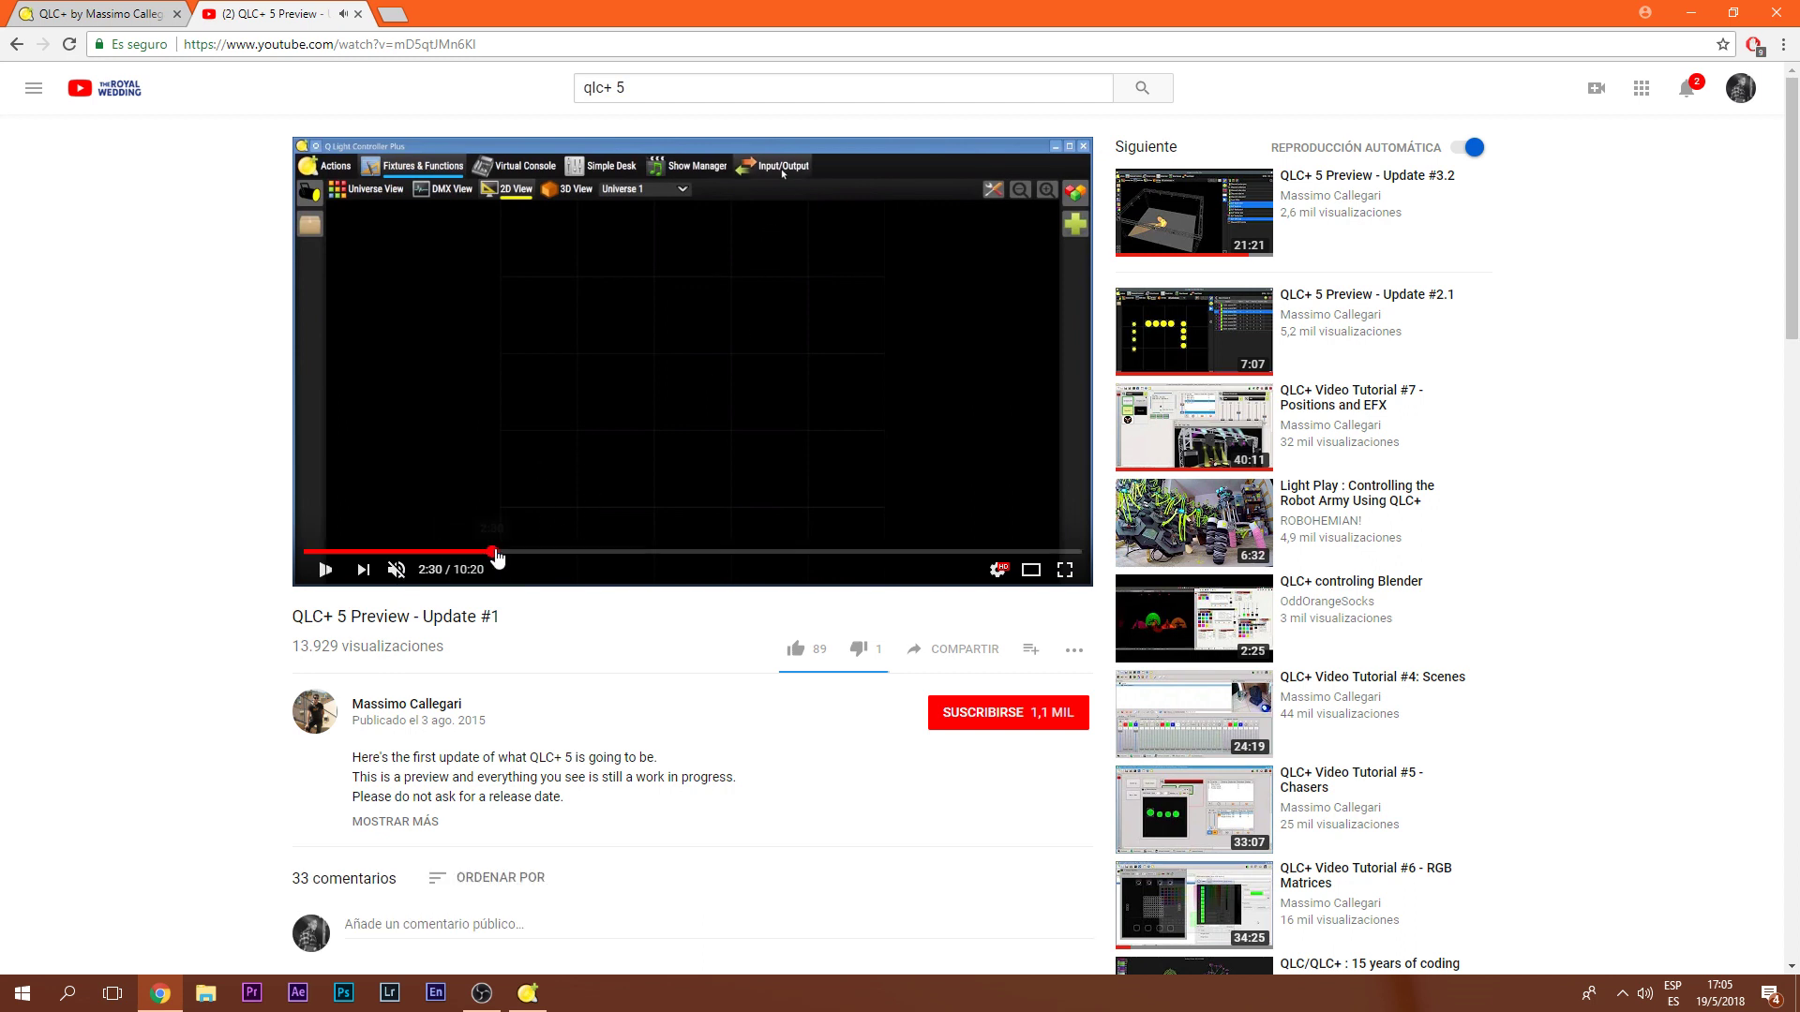
click(612, 552)
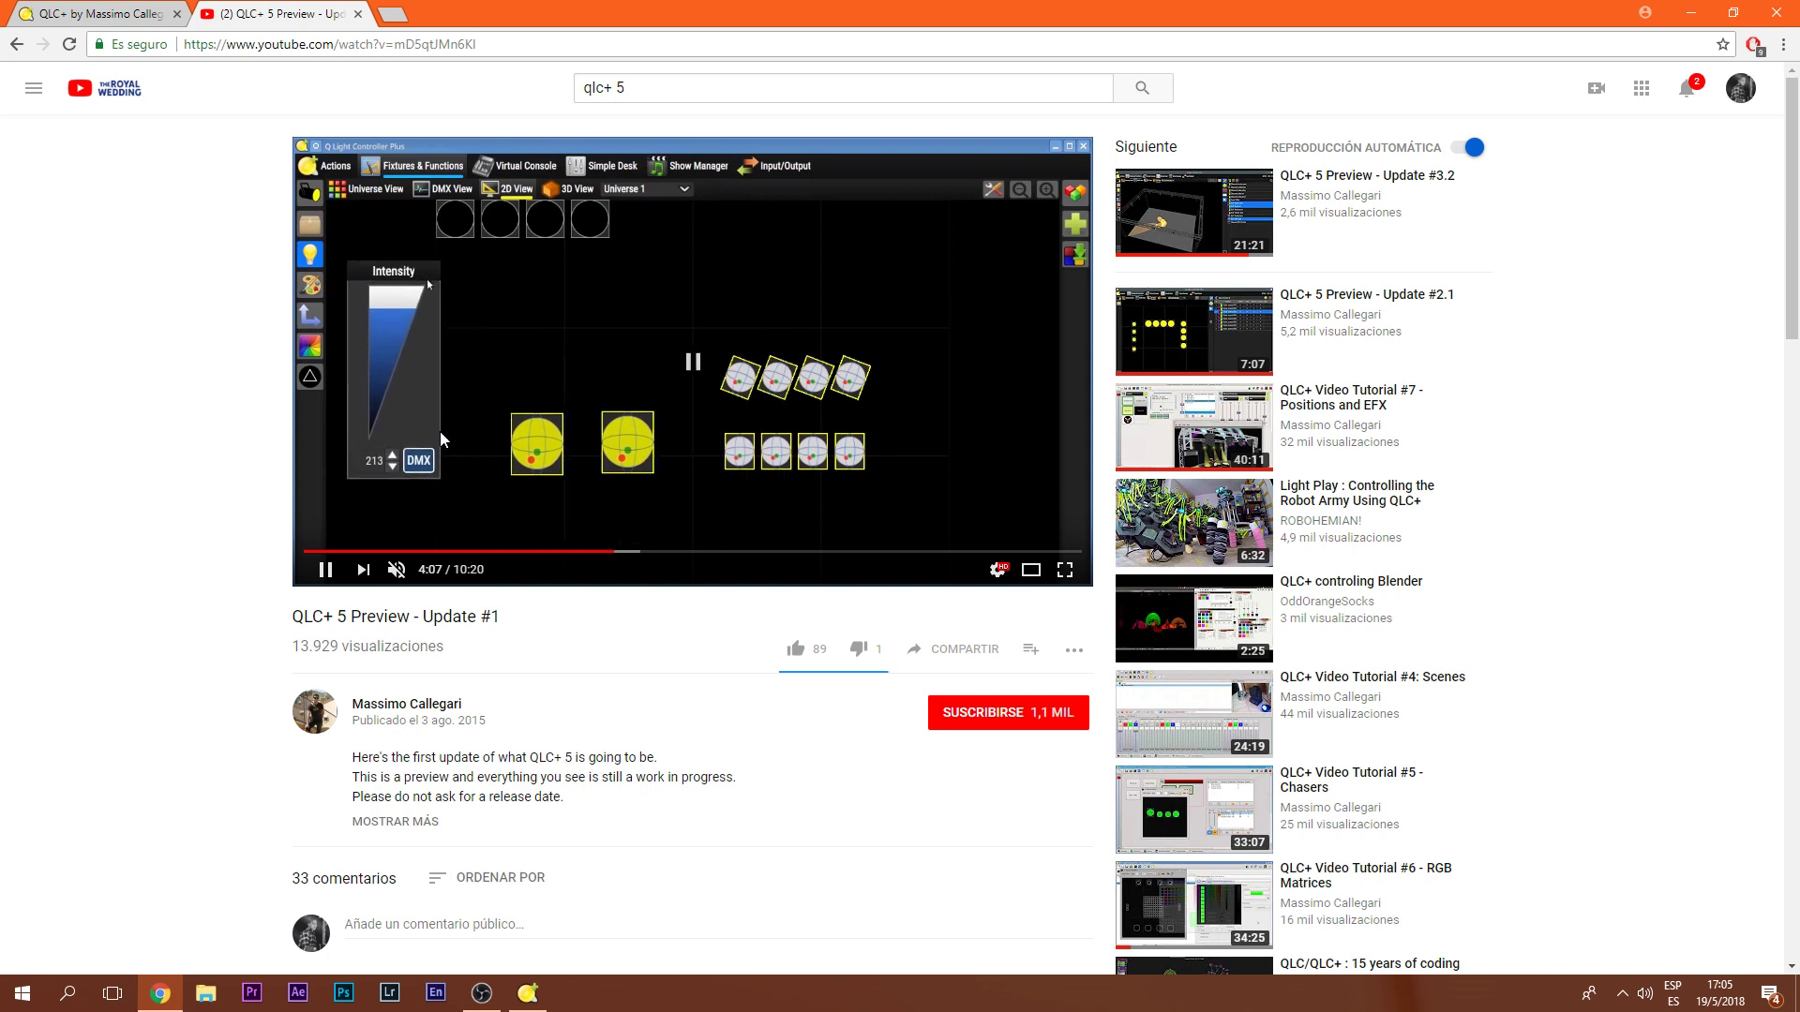
- Switch back to Q Light Controller Plus and bring up the OBS recording window over it
click(528, 992)
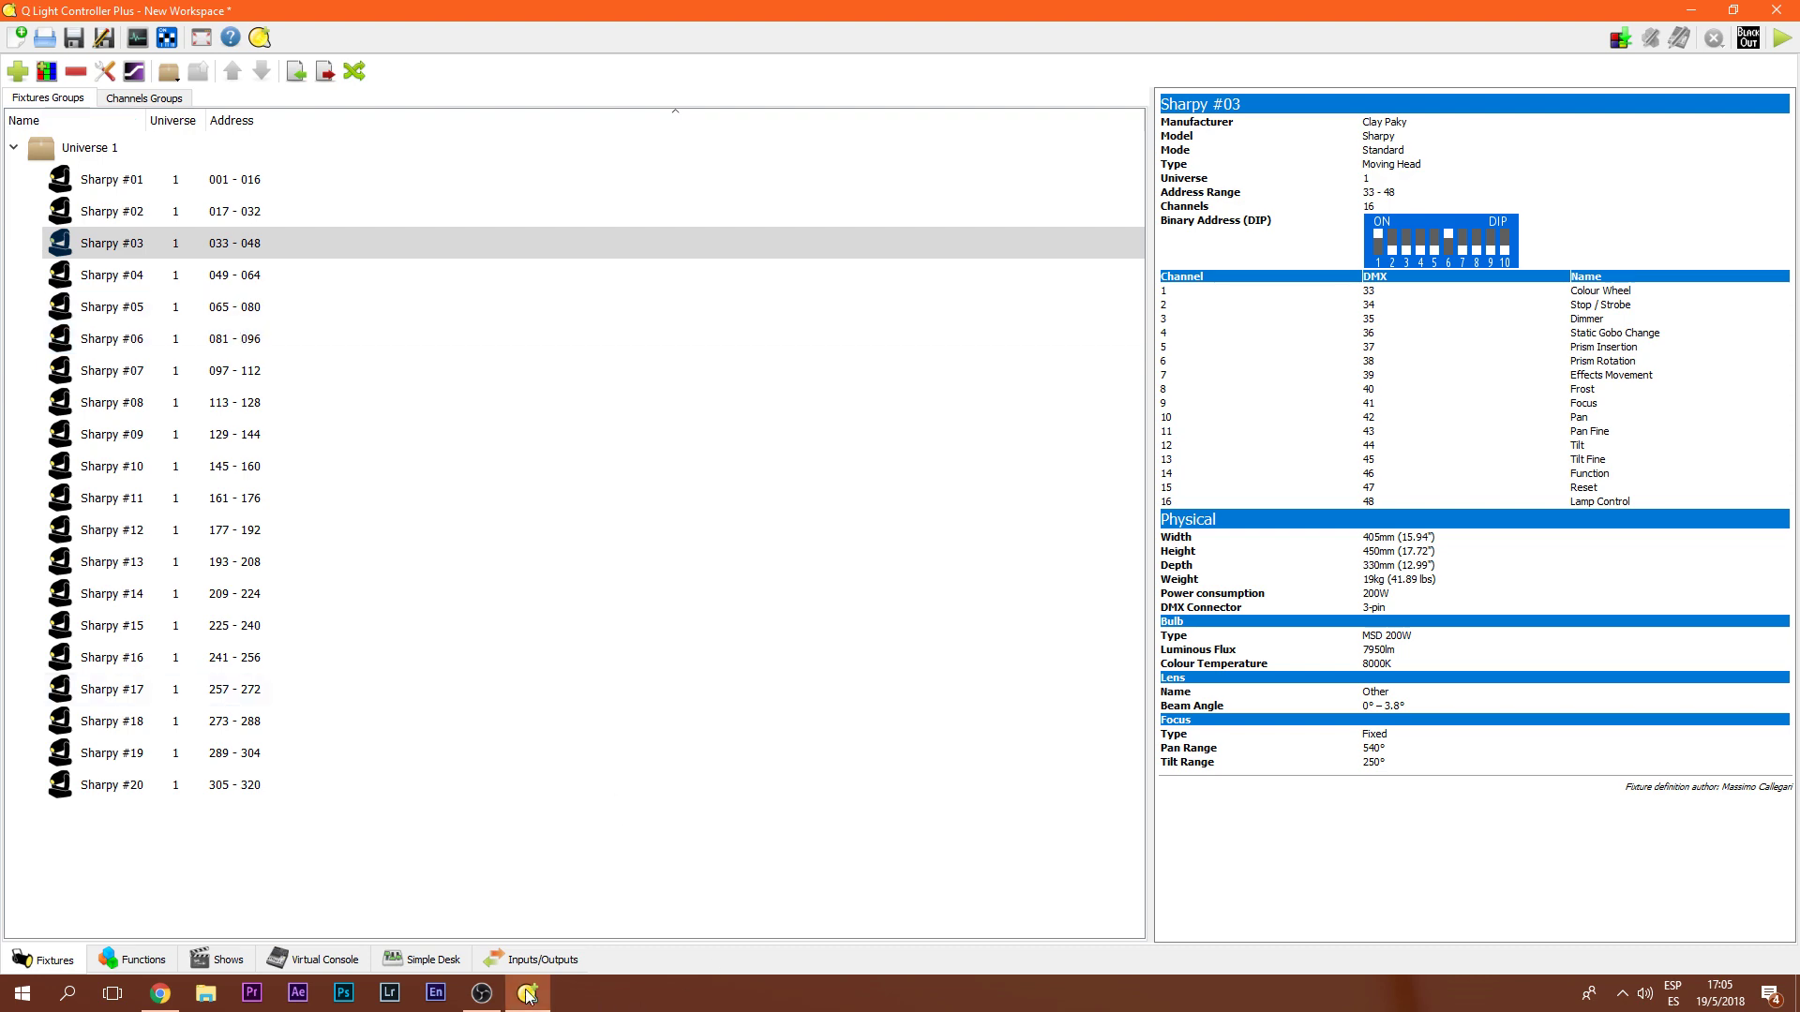
click(495, 992)
click(500, 991)
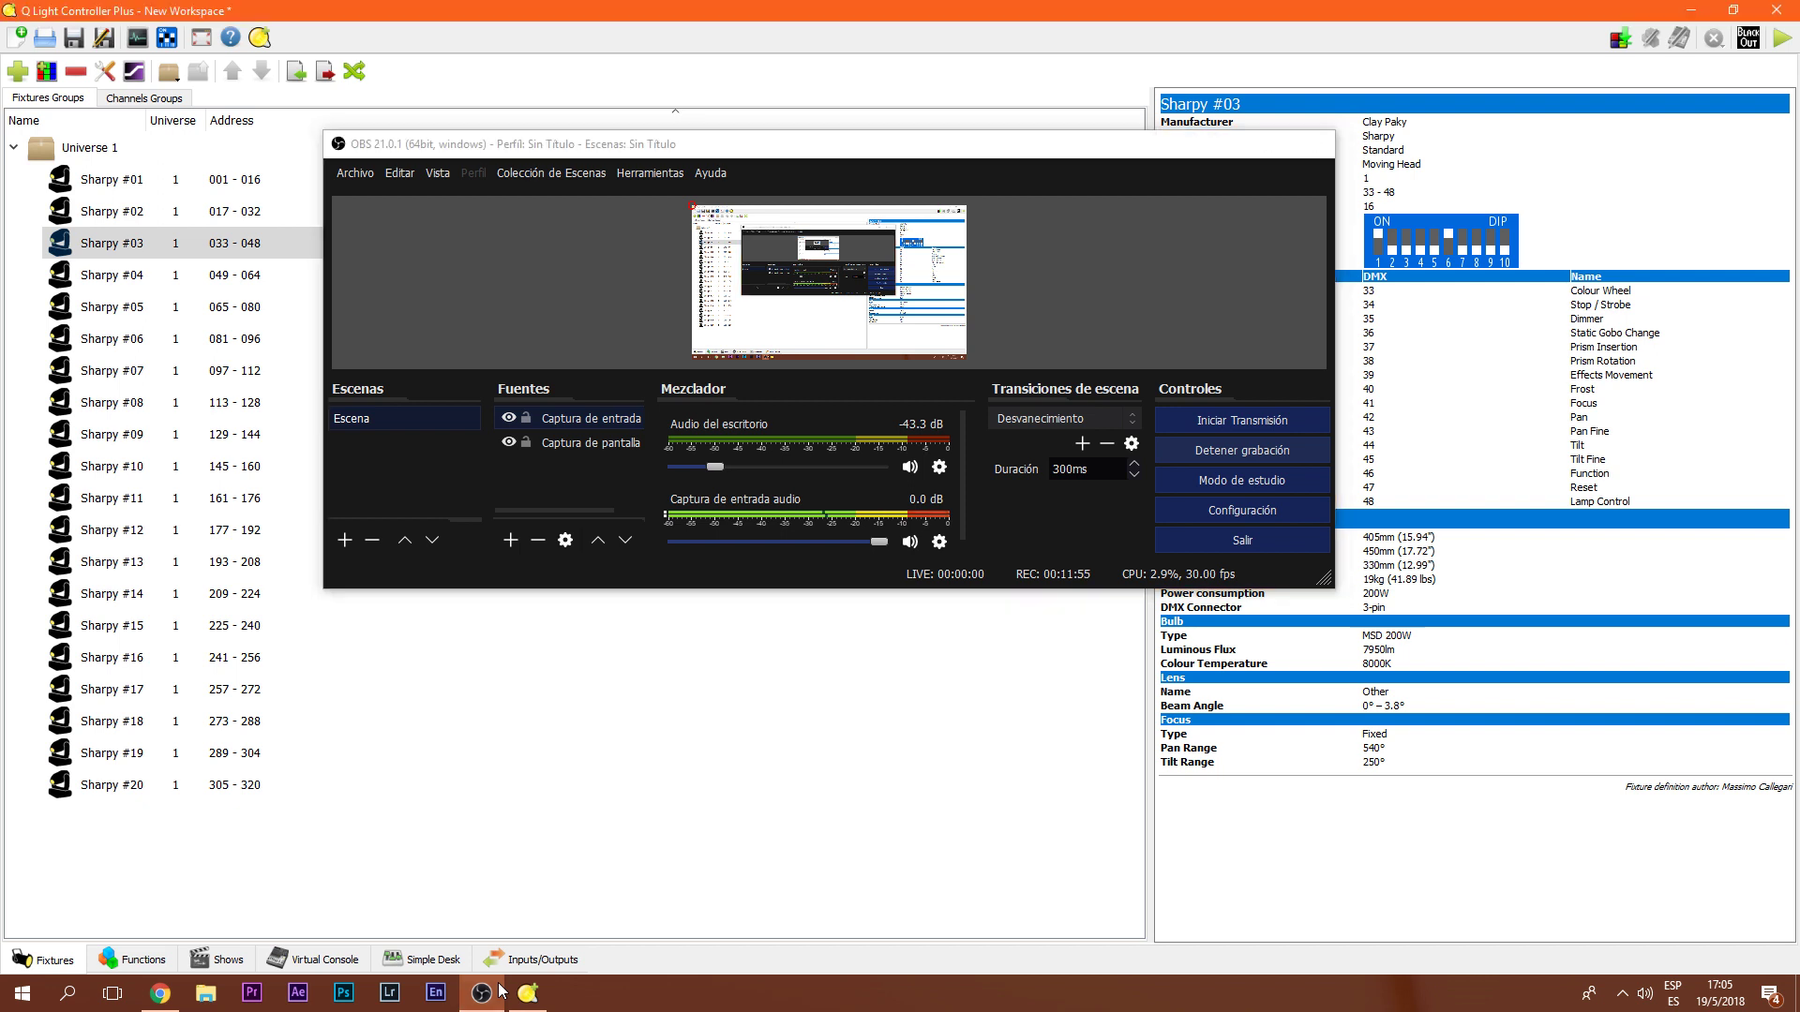